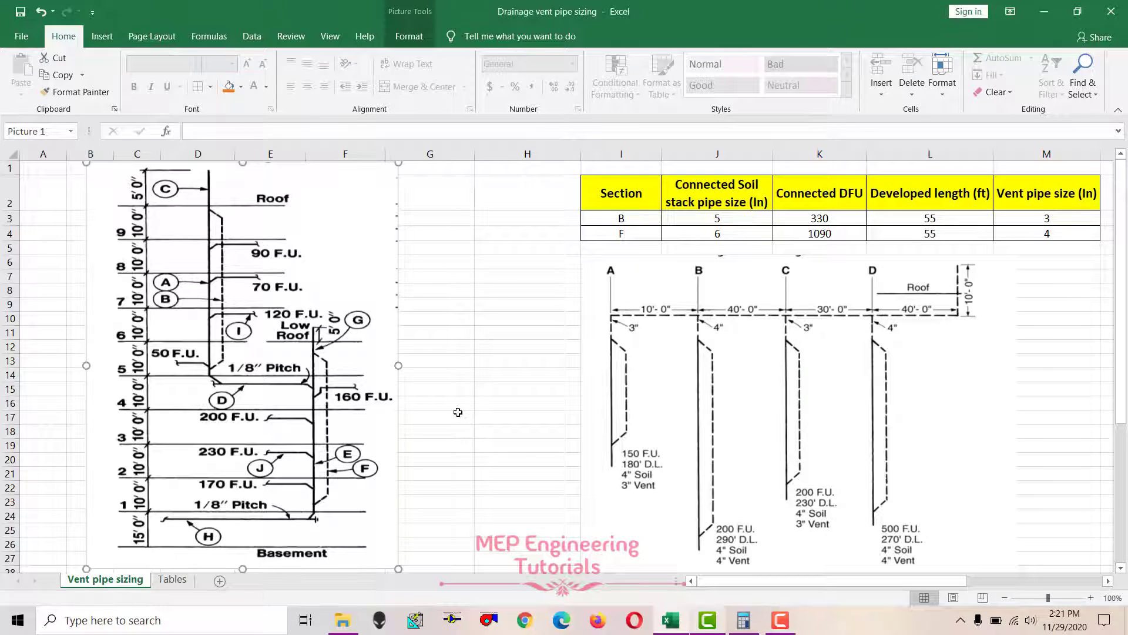
Step: Look over the pipe section table below the diagrams and the vent and stack reference tables on the Tables sheet
scroll(458, 412, down, 6)
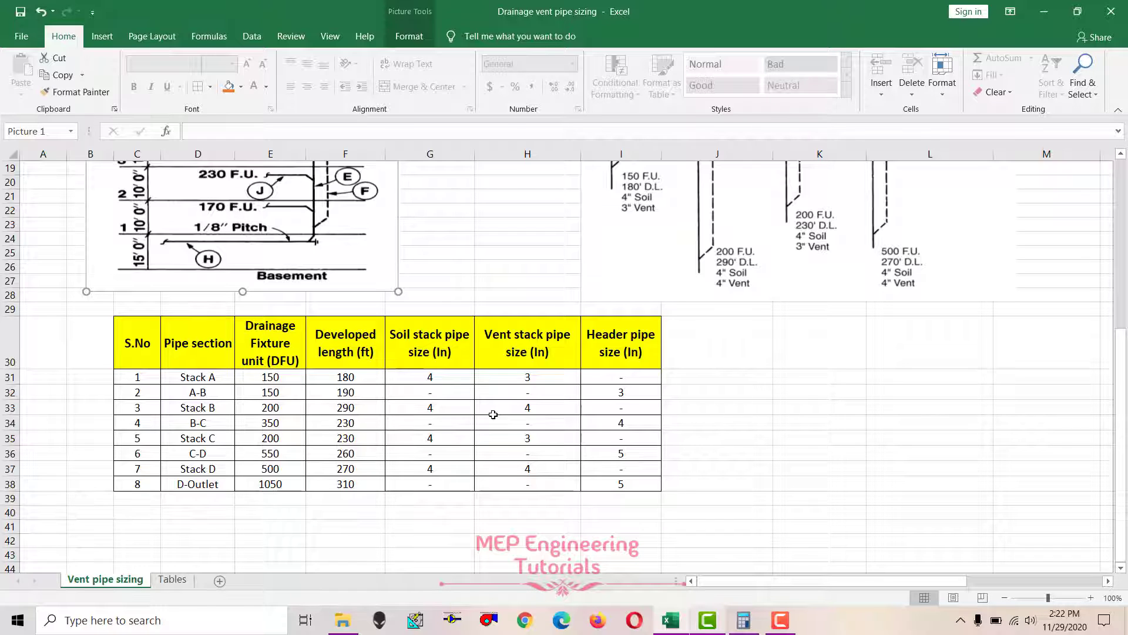
scroll(493, 414, up, 6)
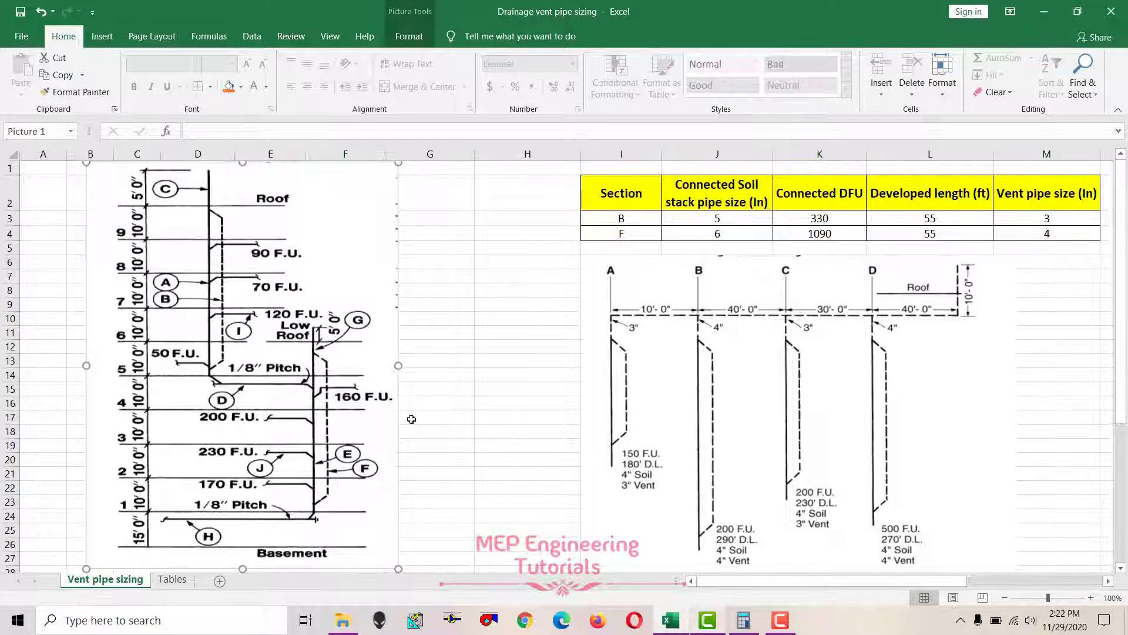
click(172, 579)
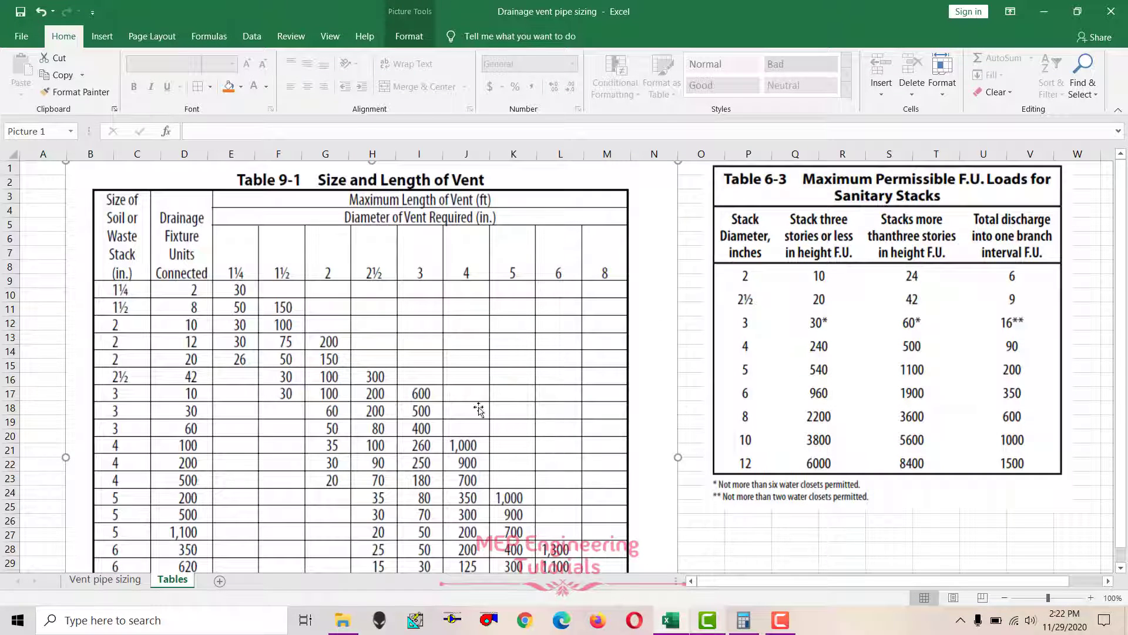
click(121, 581)
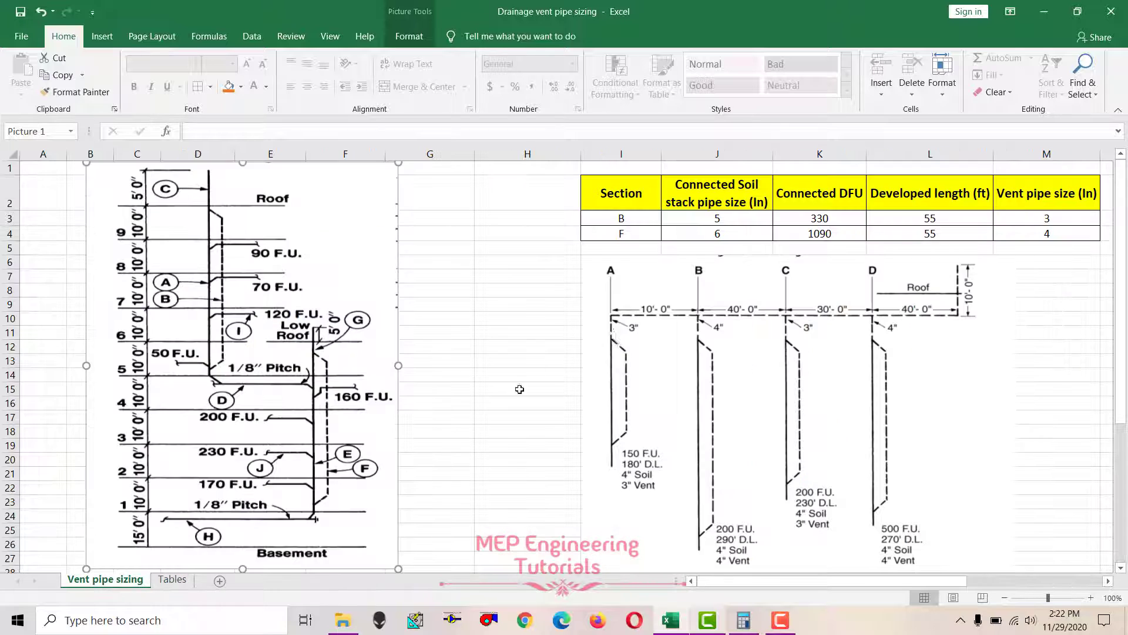
Step: Examine the multi-storey stack diagram and the vent header diagram for stacks A to D on the Vent pipe sizing sheet
click(503, 332)
scroll(385, 410, down, 2)
scroll(385, 411, up, 2)
click(385, 410)
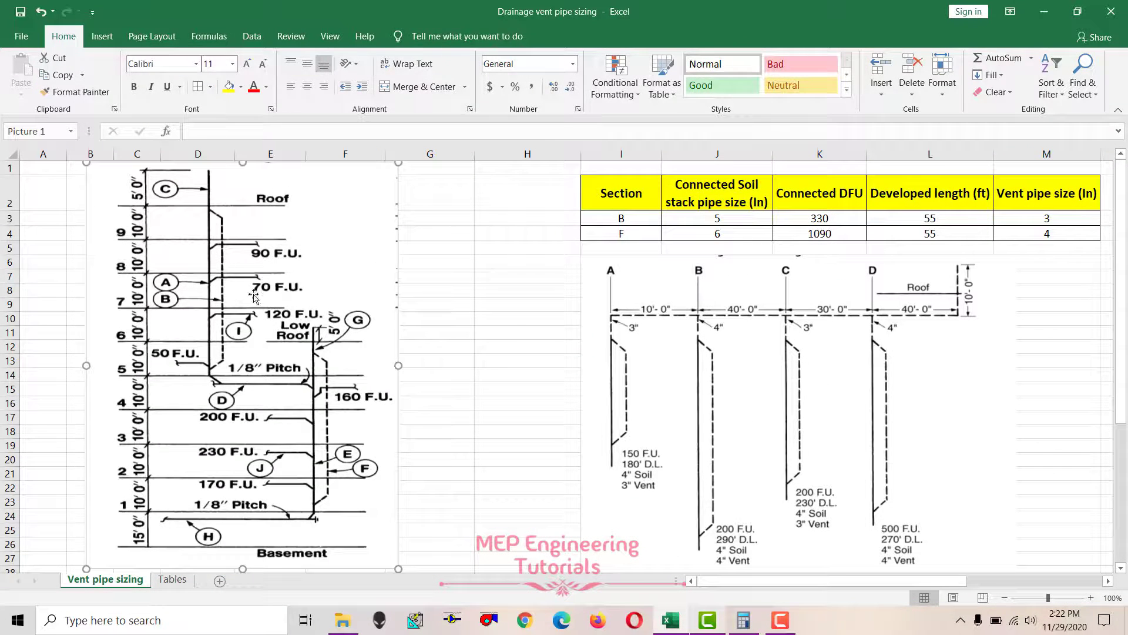
click(788, 447)
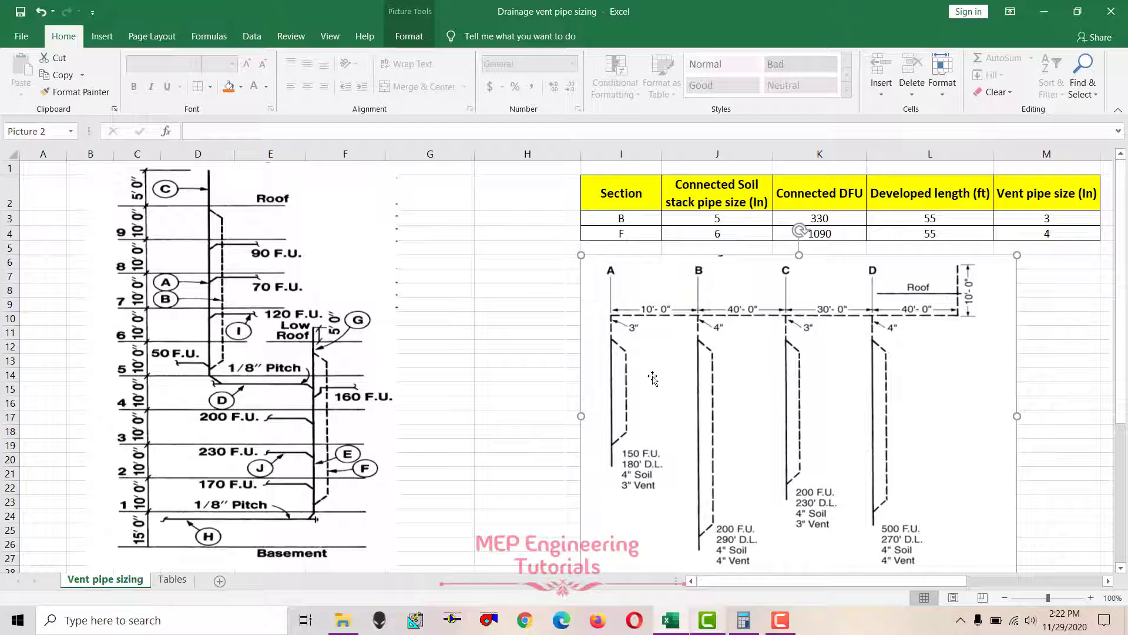
click(265, 362)
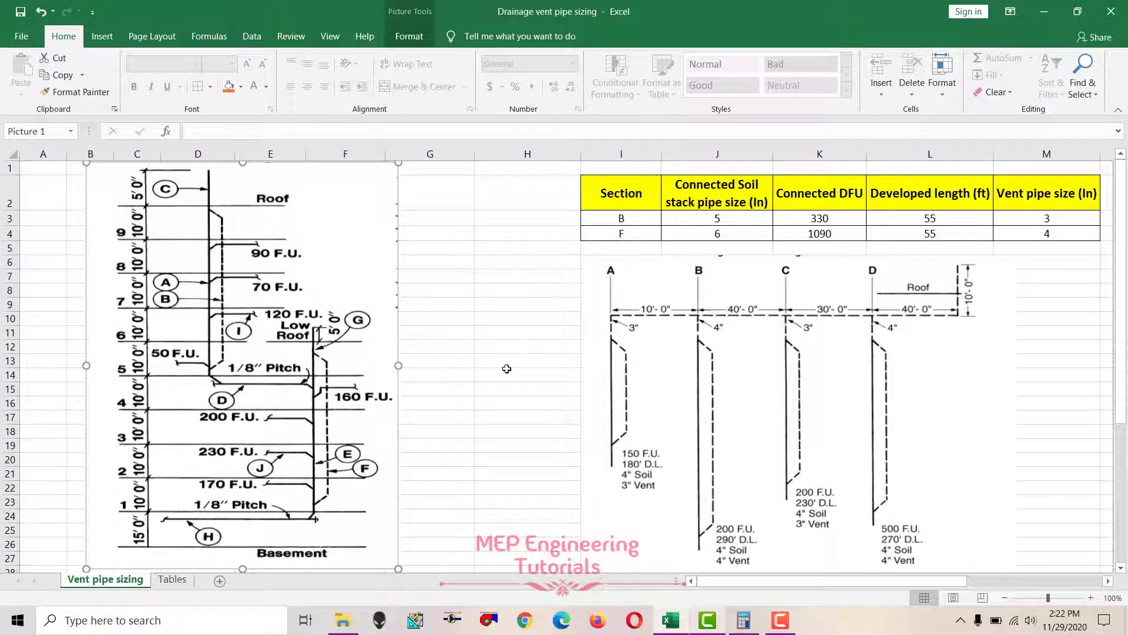
click(718, 399)
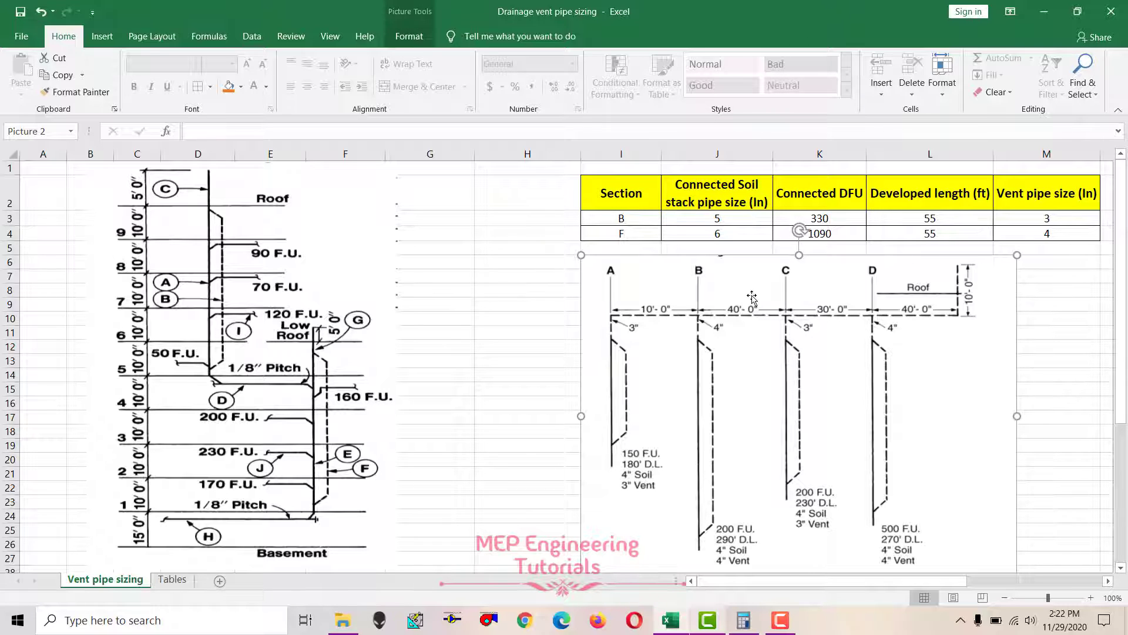
click(521, 333)
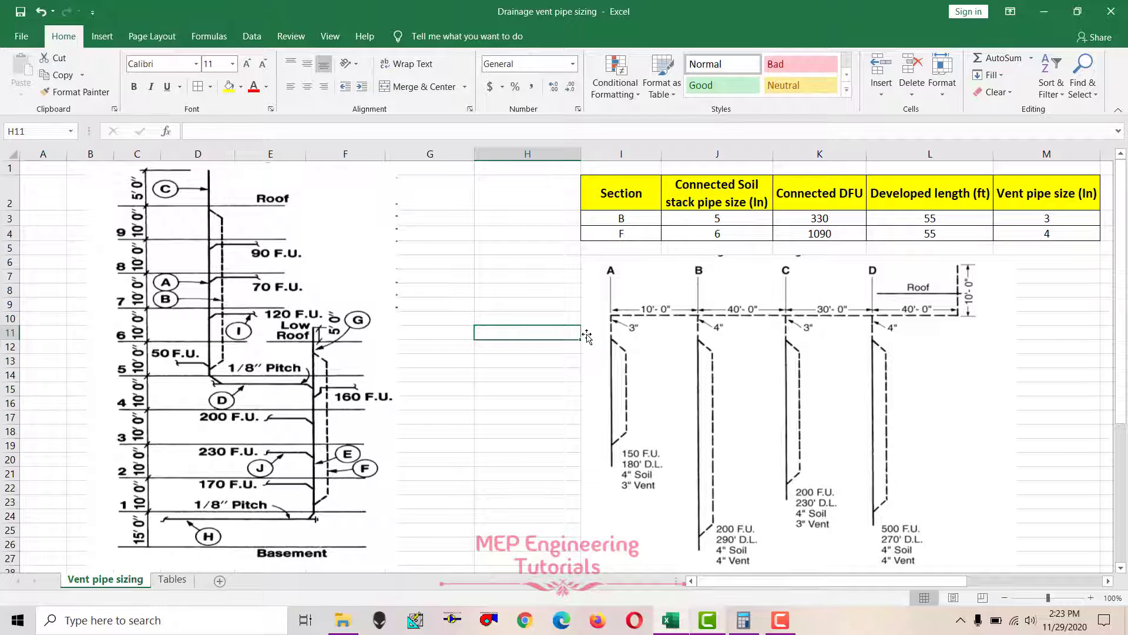
click(460, 392)
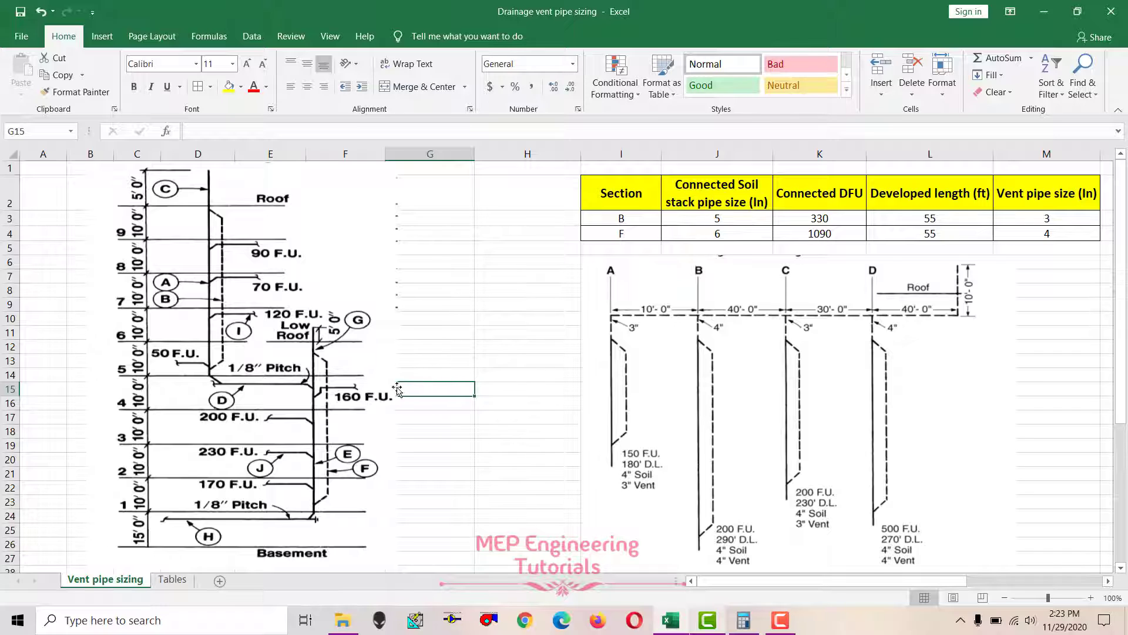
click(270, 376)
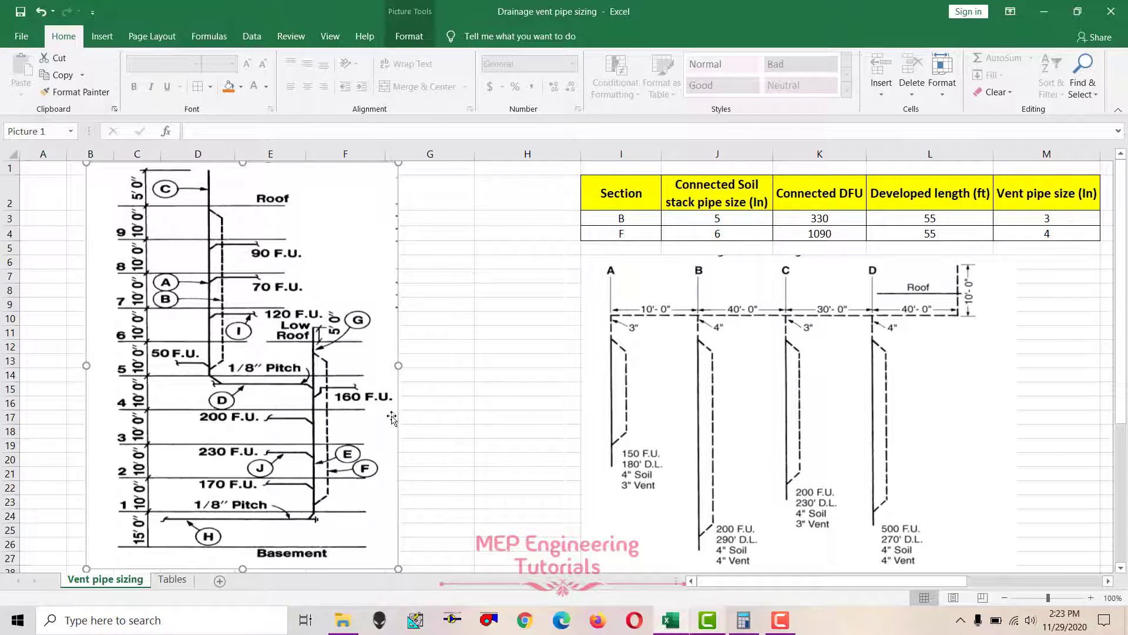
Step: Review the soil stack size, connected DFU, developed length and vent pipe size columns of the section B and F table
click(493, 291)
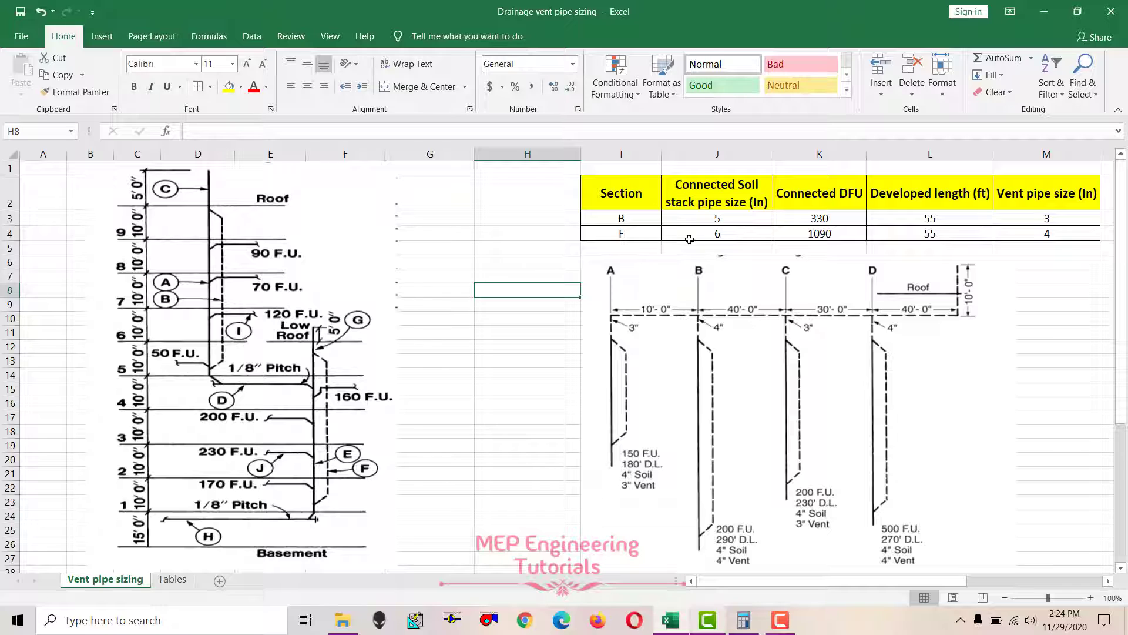
click(714, 219)
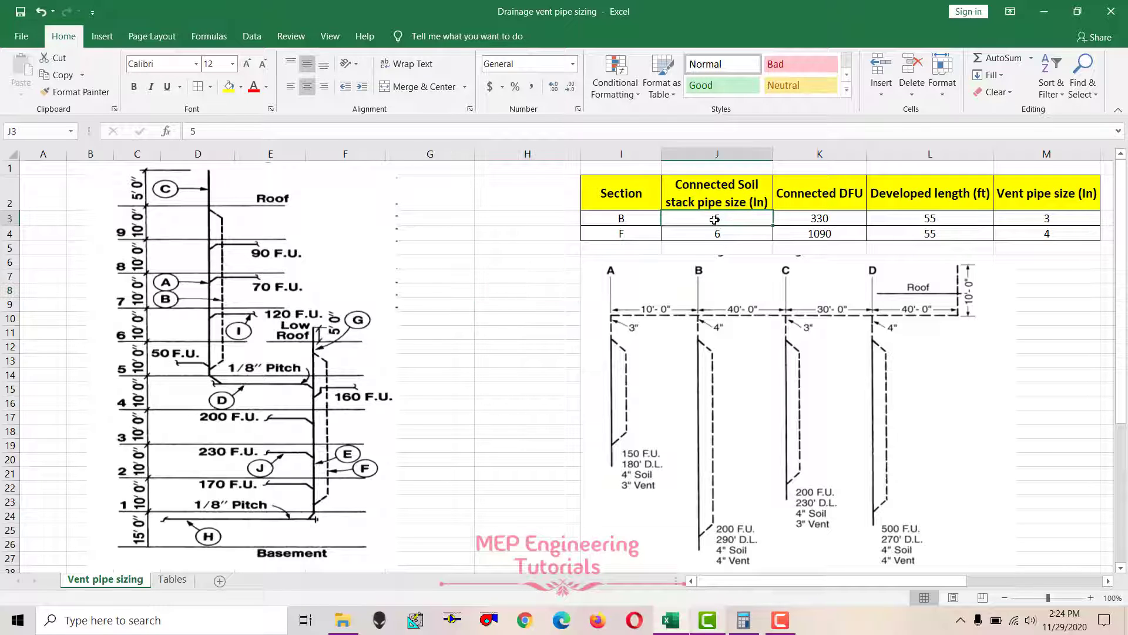
click(816, 201)
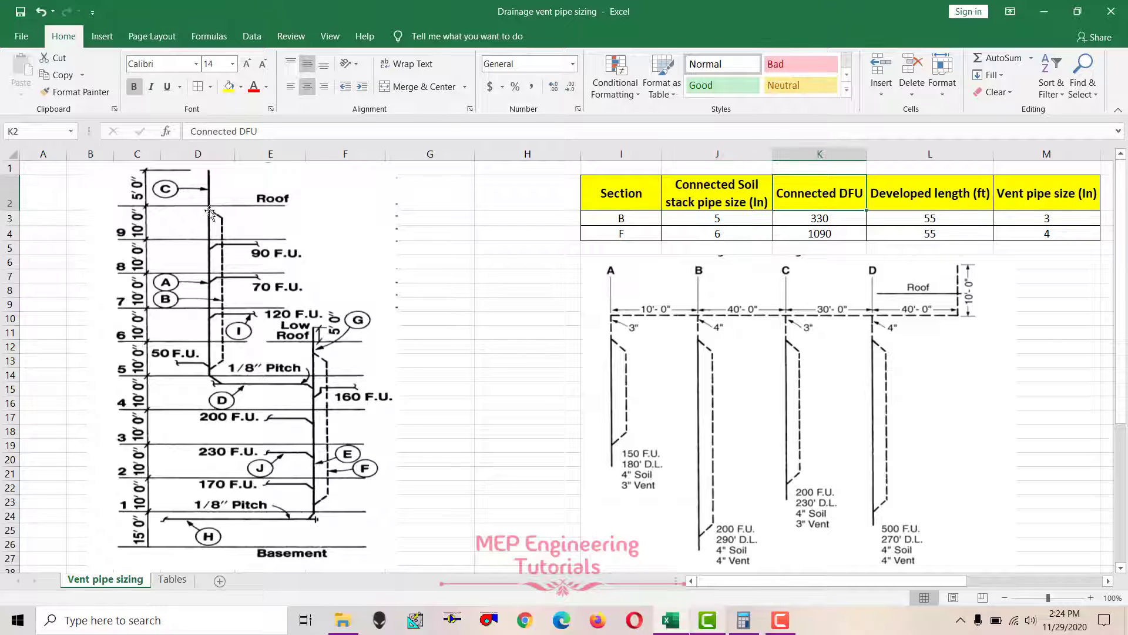
click(920, 199)
drag(714, 196, 943, 191)
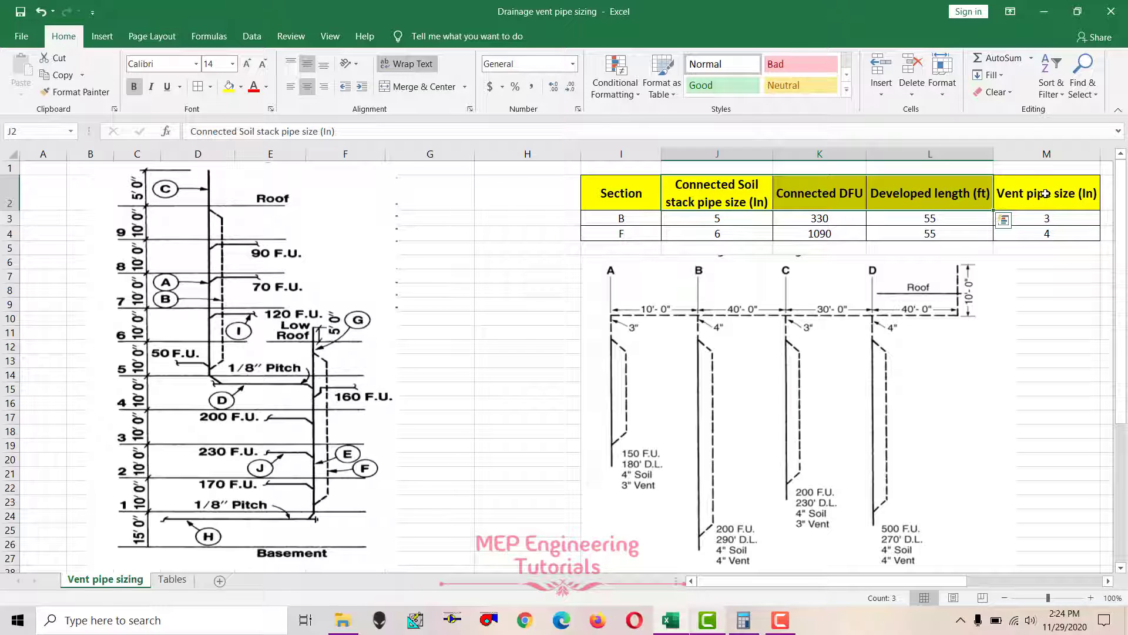
click(1035, 196)
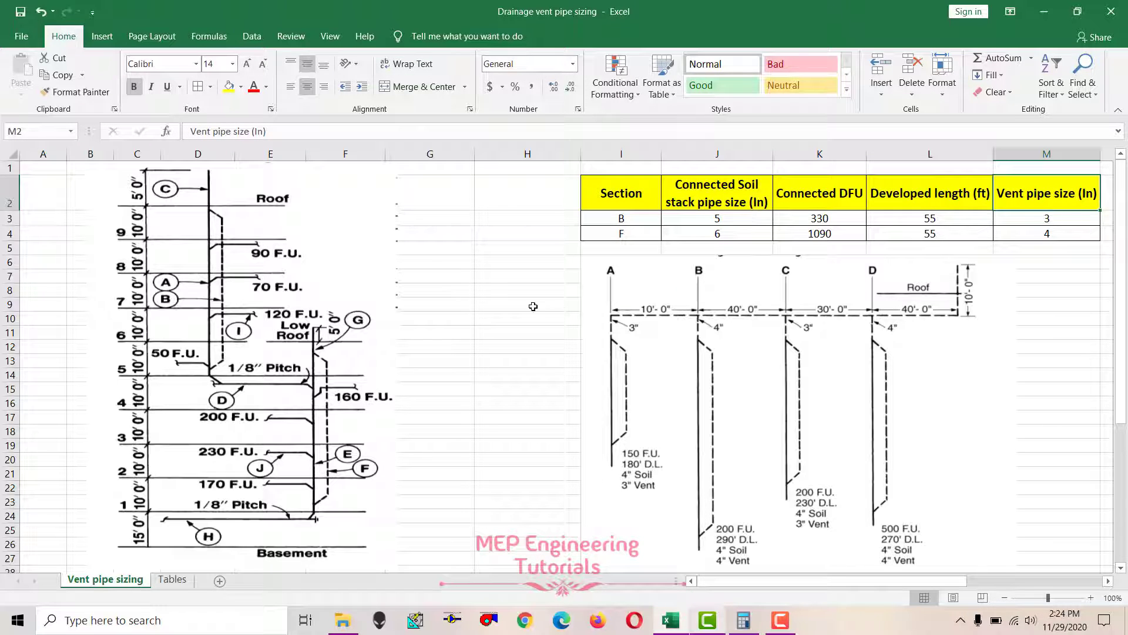
click(558, 305)
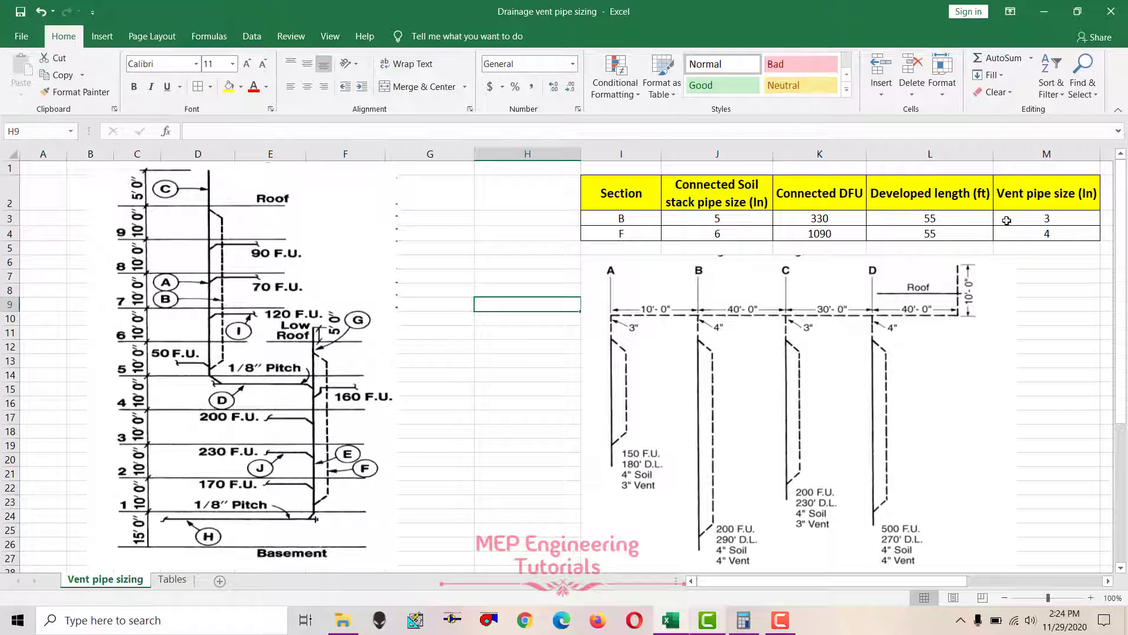
click(1014, 197)
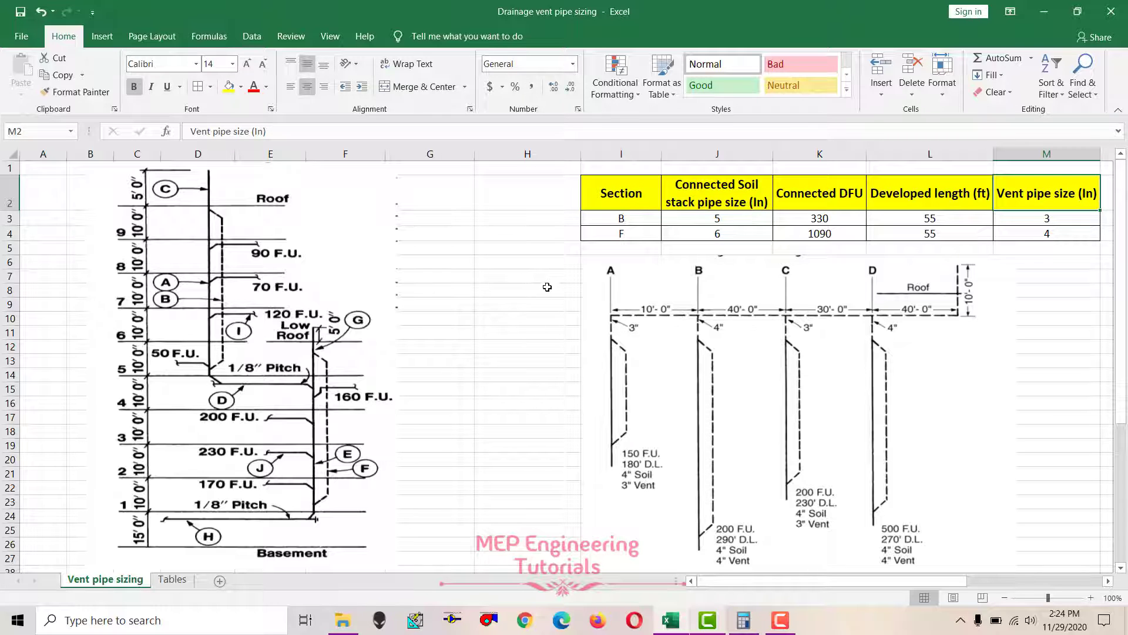
click(896, 205)
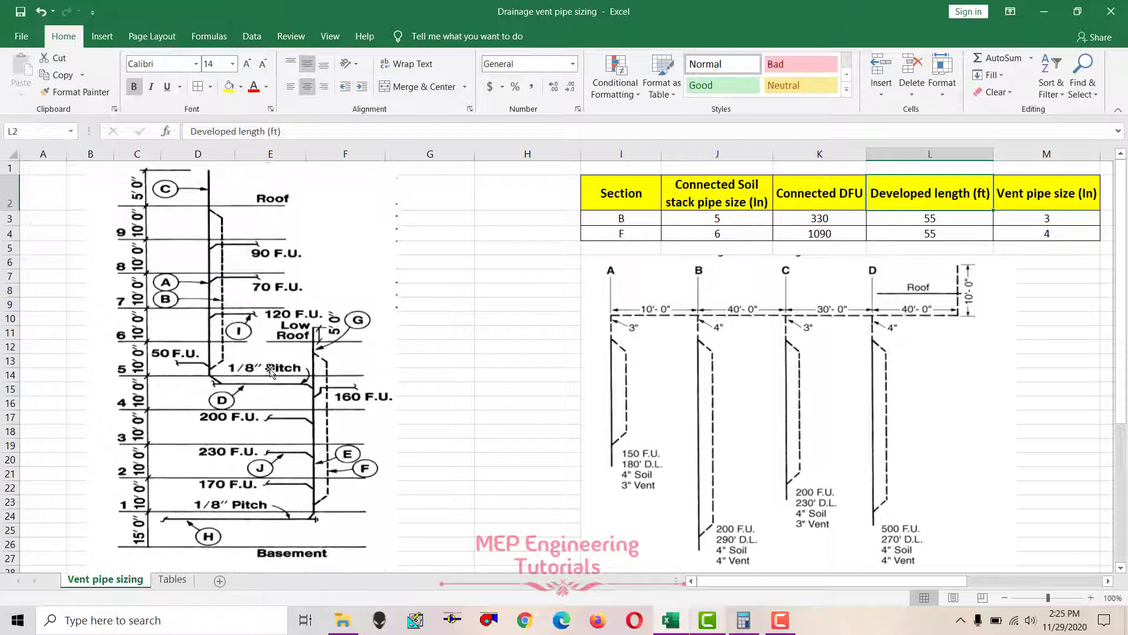
Step: Look over the vent header diagram for stacks A to D and the start of the pipe section table beneath it
click(504, 386)
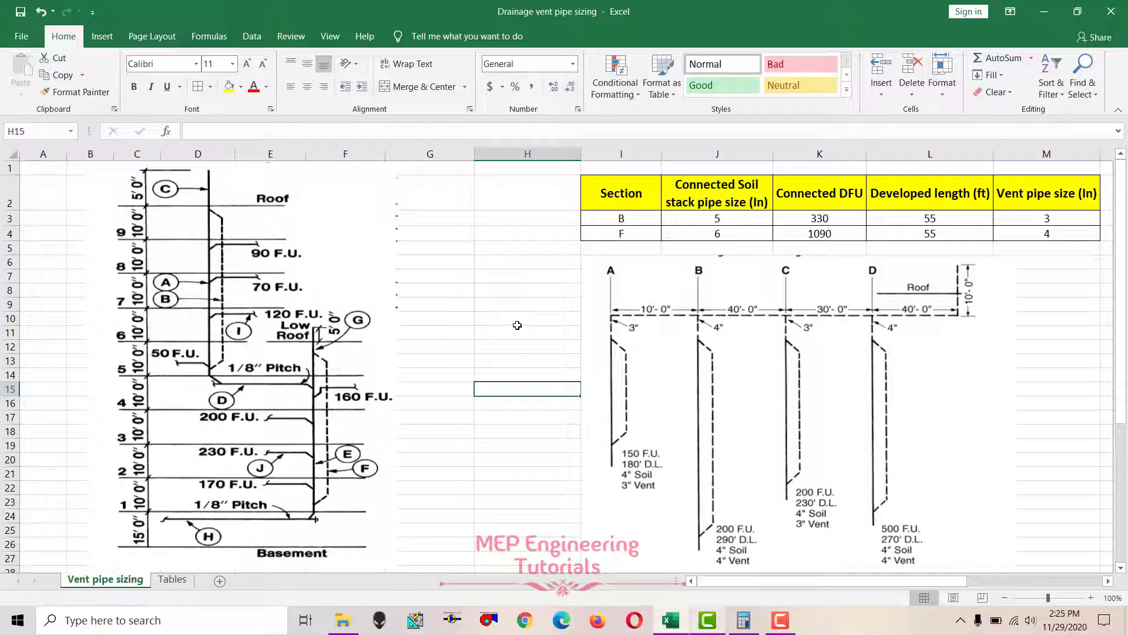
scroll(529, 379, down, 2)
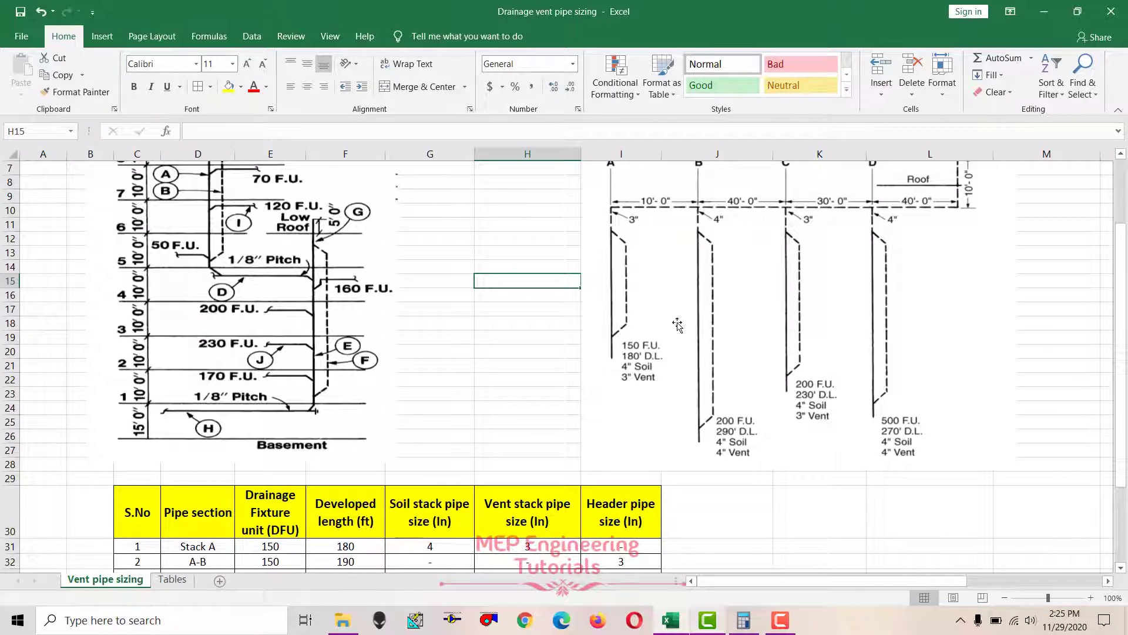
scroll(667, 339, down, 1)
scroll(666, 317, up, 1)
scroll(593, 414, up, 2)
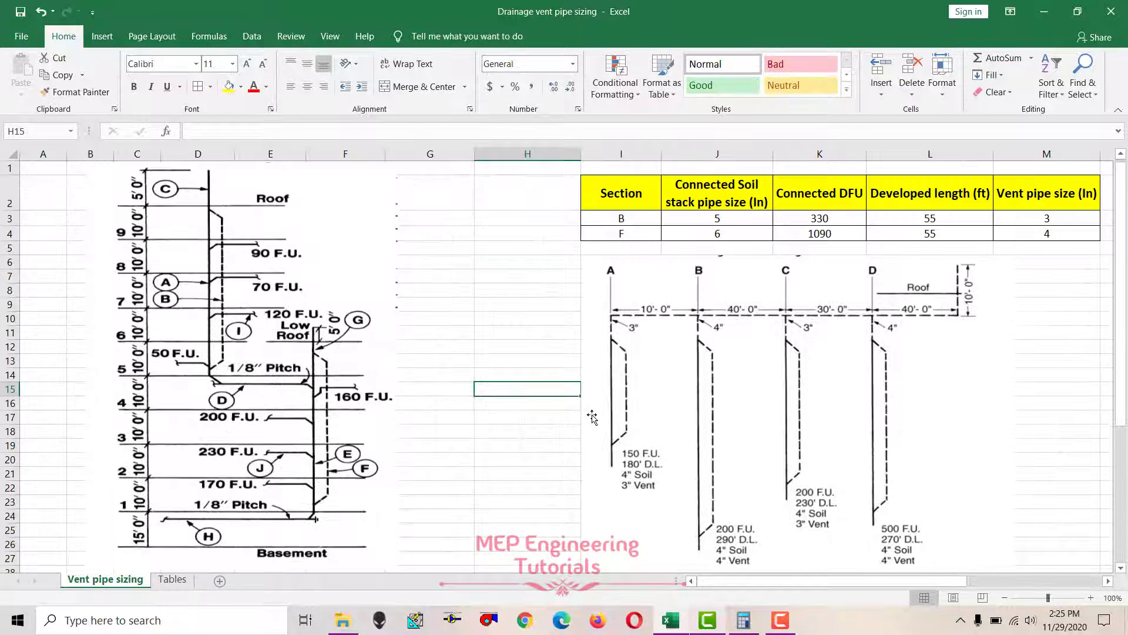
click(505, 335)
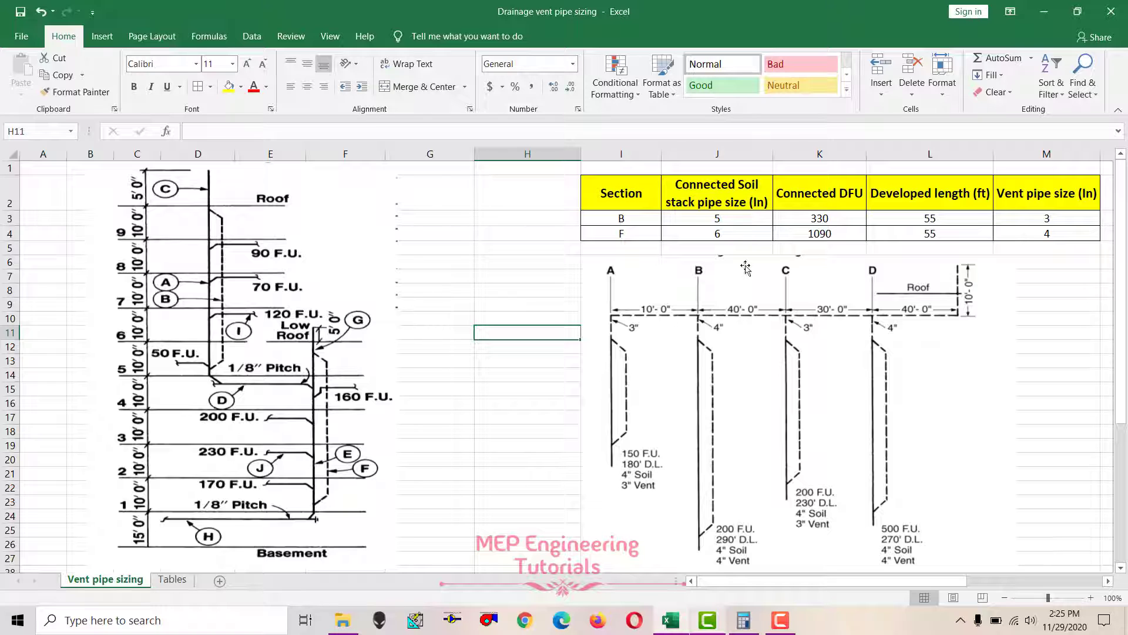
Step: Match sections B and F in the sizing table with the multi-storey stack diagram and read through the column headings
click(253, 307)
drag(624, 196, 1052, 233)
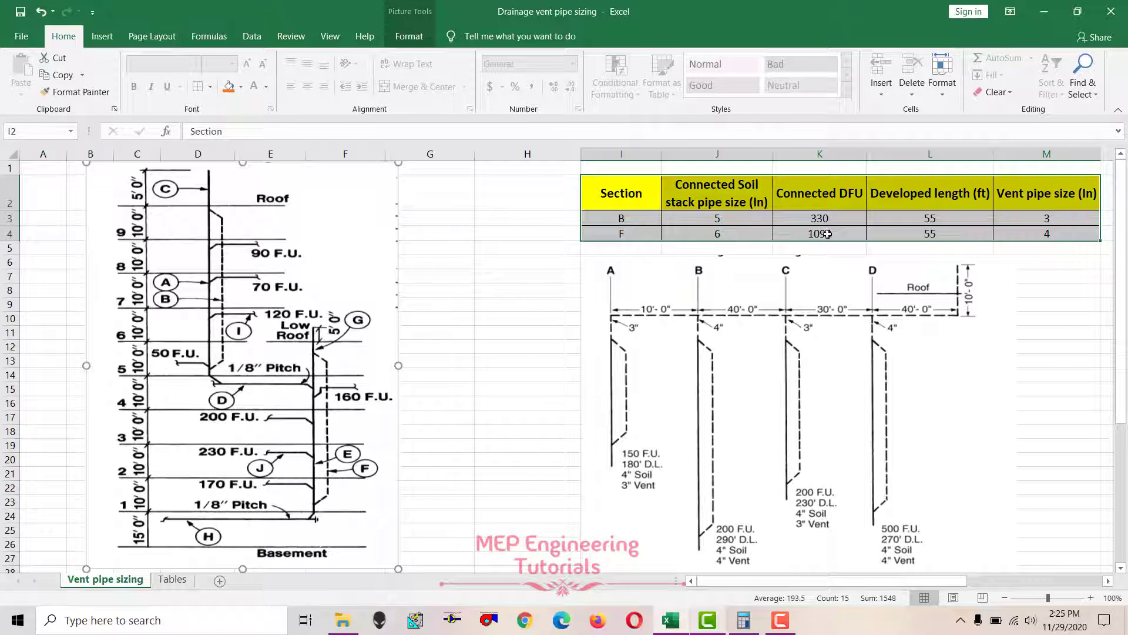
click(624, 234)
drag(620, 215, 655, 221)
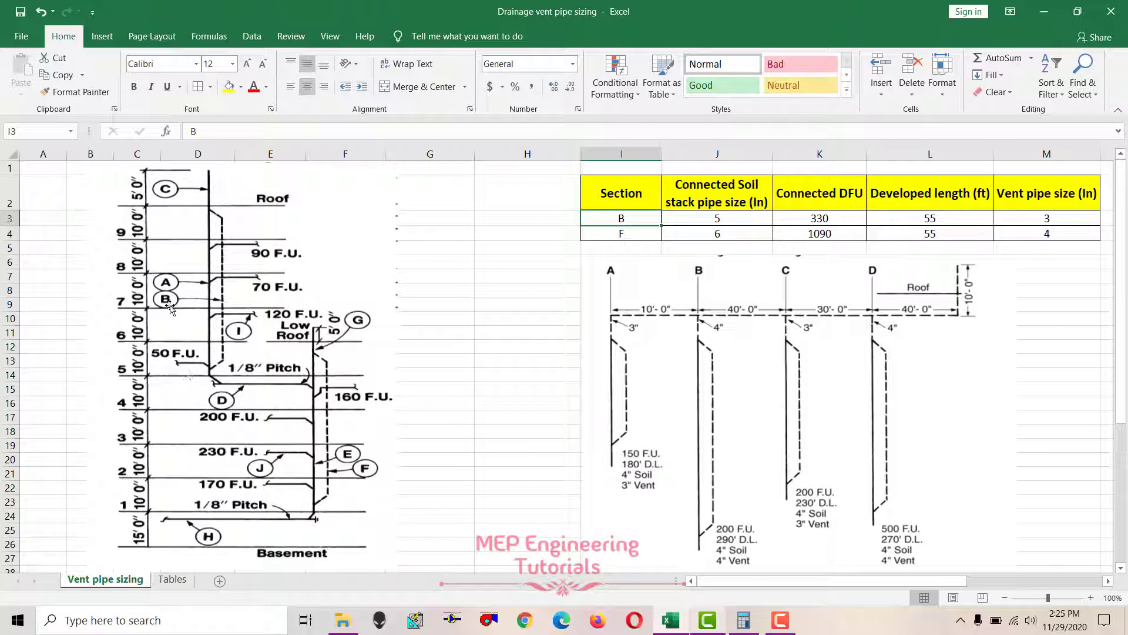
drag(722, 200, 1036, 198)
click(1006, 207)
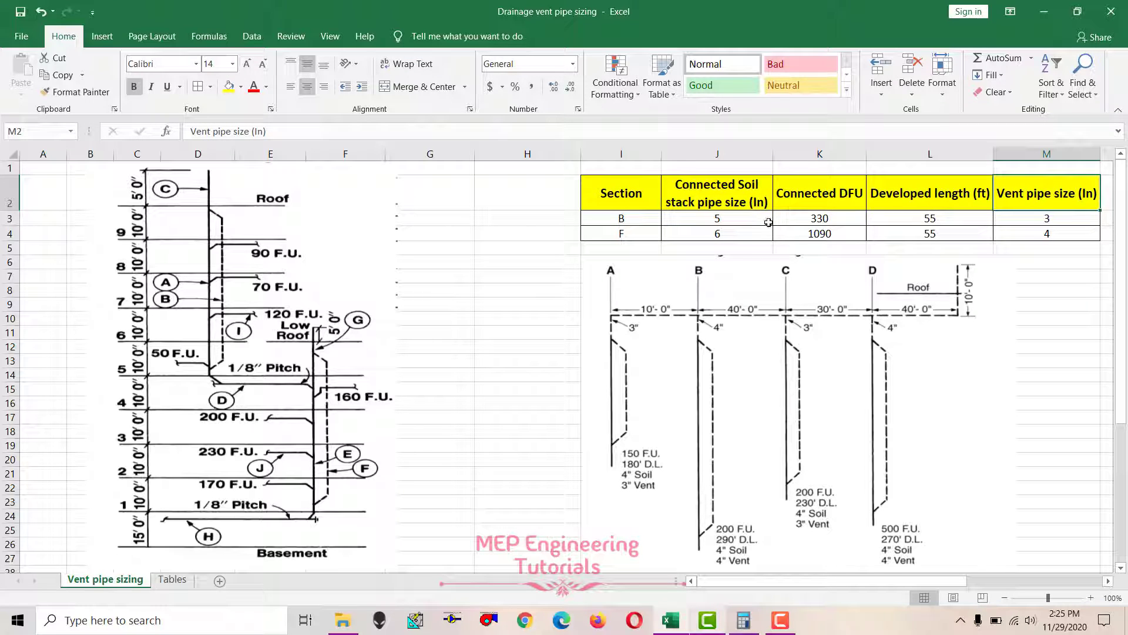
Step: Check the connected soil stack pipe size given for section B
click(727, 209)
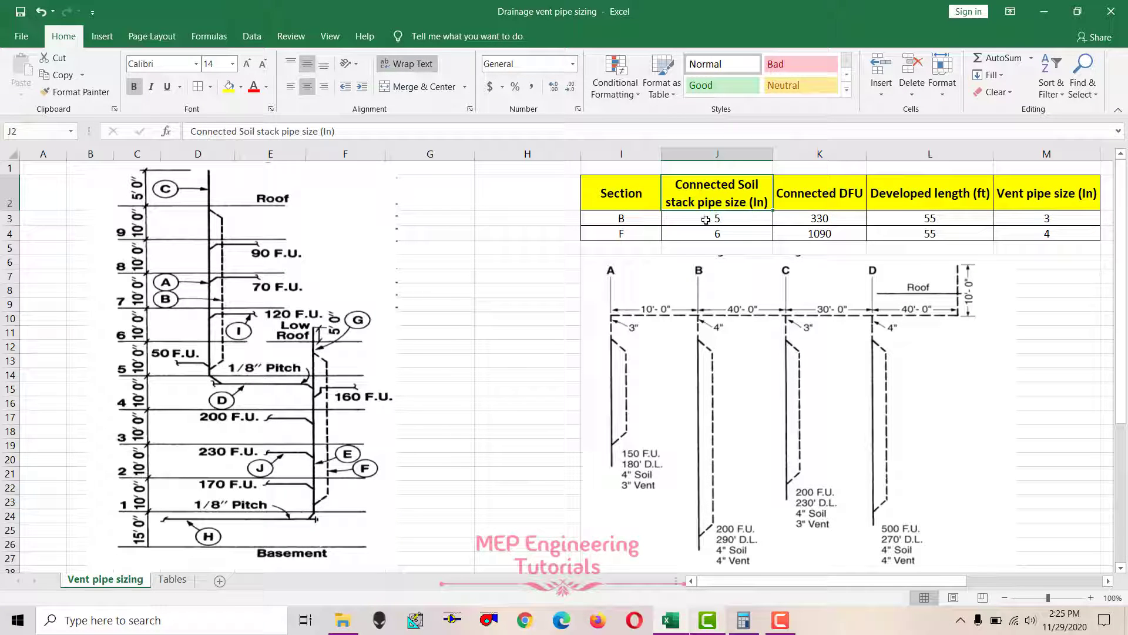
click(714, 224)
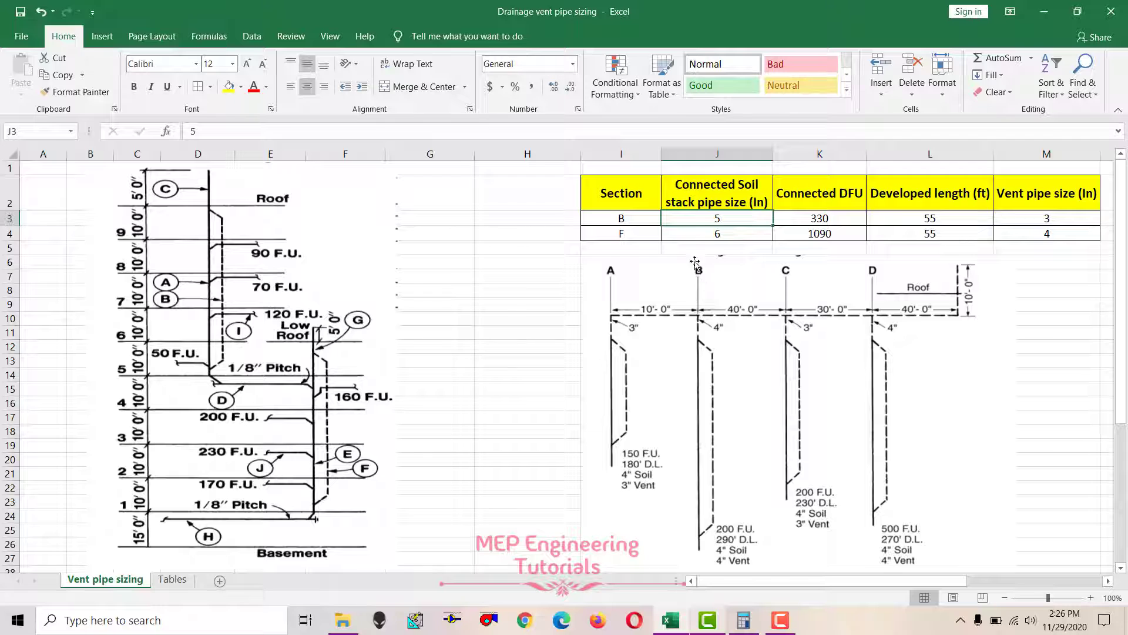
click(716, 201)
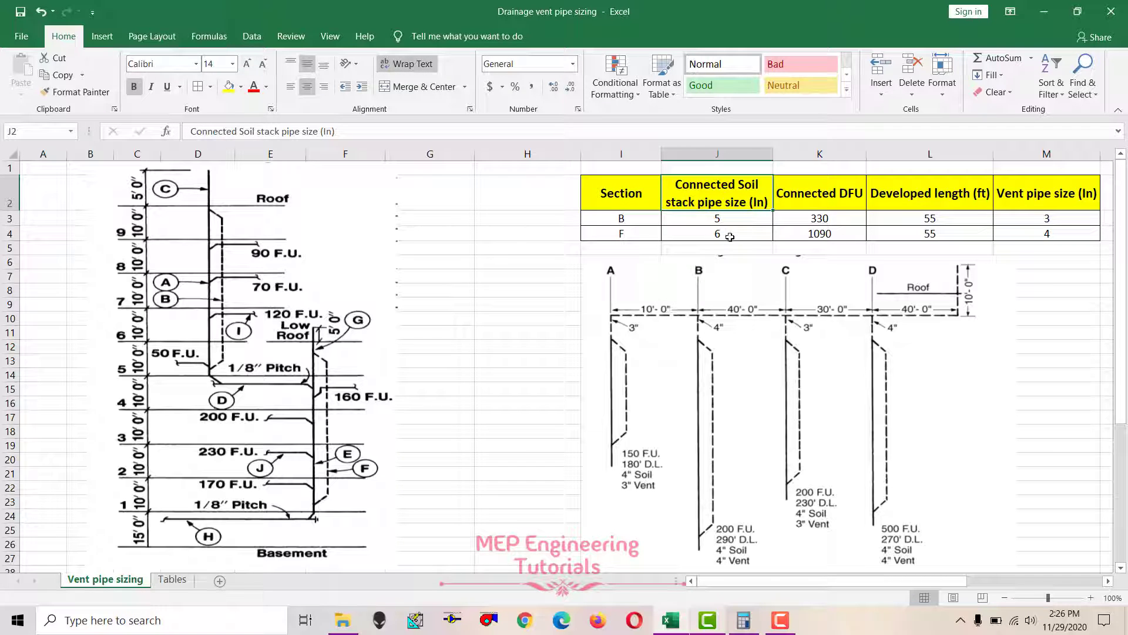
click(694, 218)
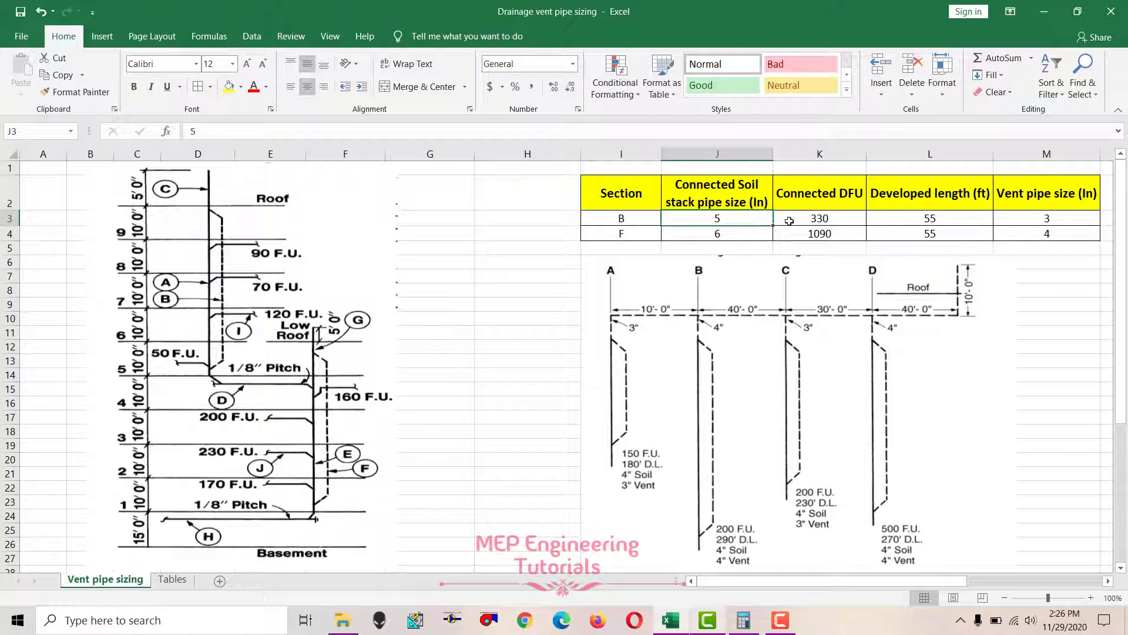
Step: Check section B's connected DFU formula by adding 90 + 70 + 120 + 50 in Calculator, and return to the workbook
click(827, 217)
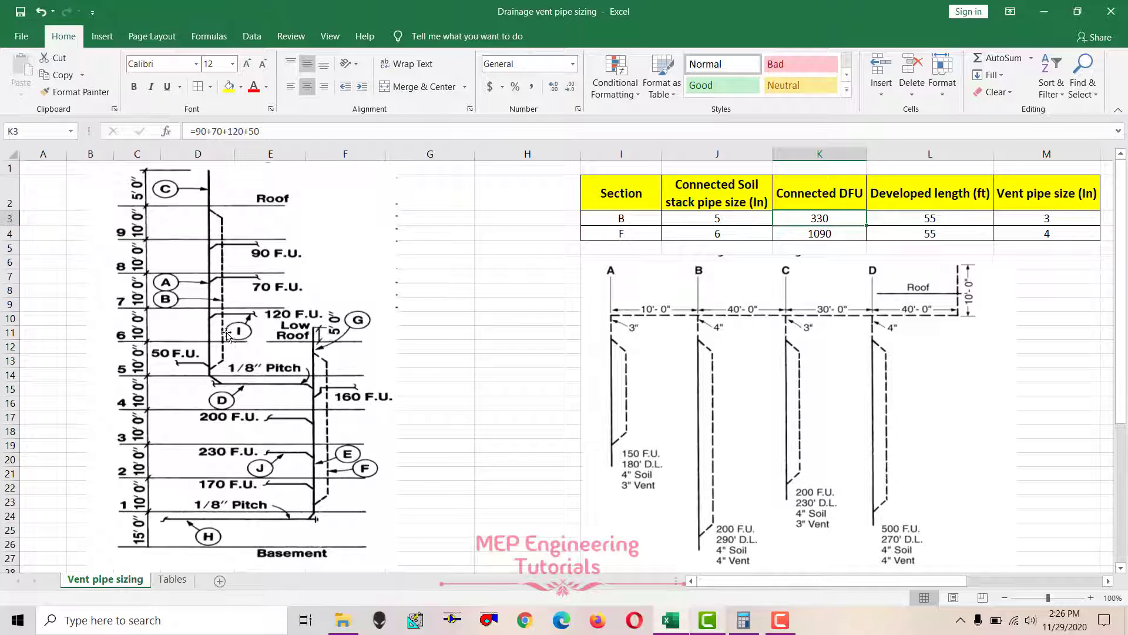
click(743, 620)
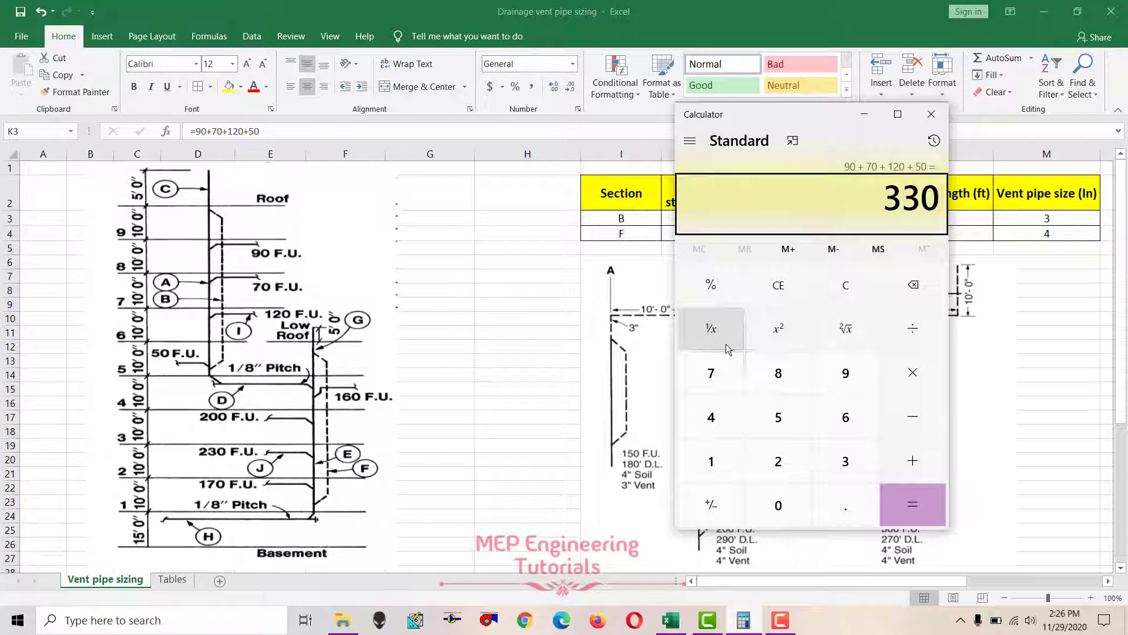
text(90 + 70 +)
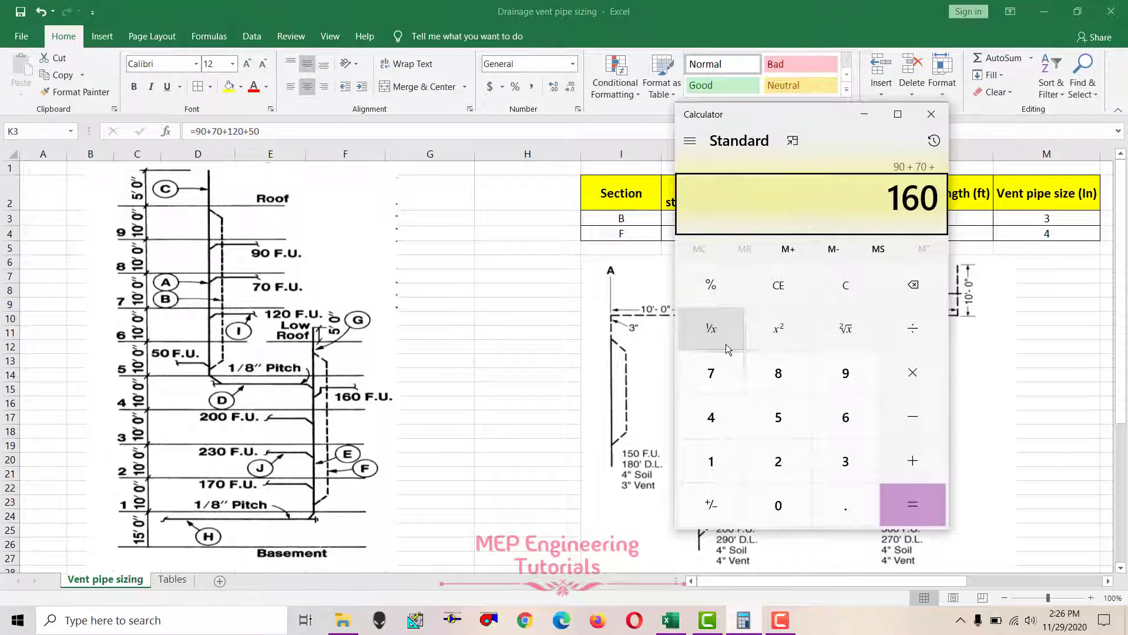
text( 120 + 50 =)
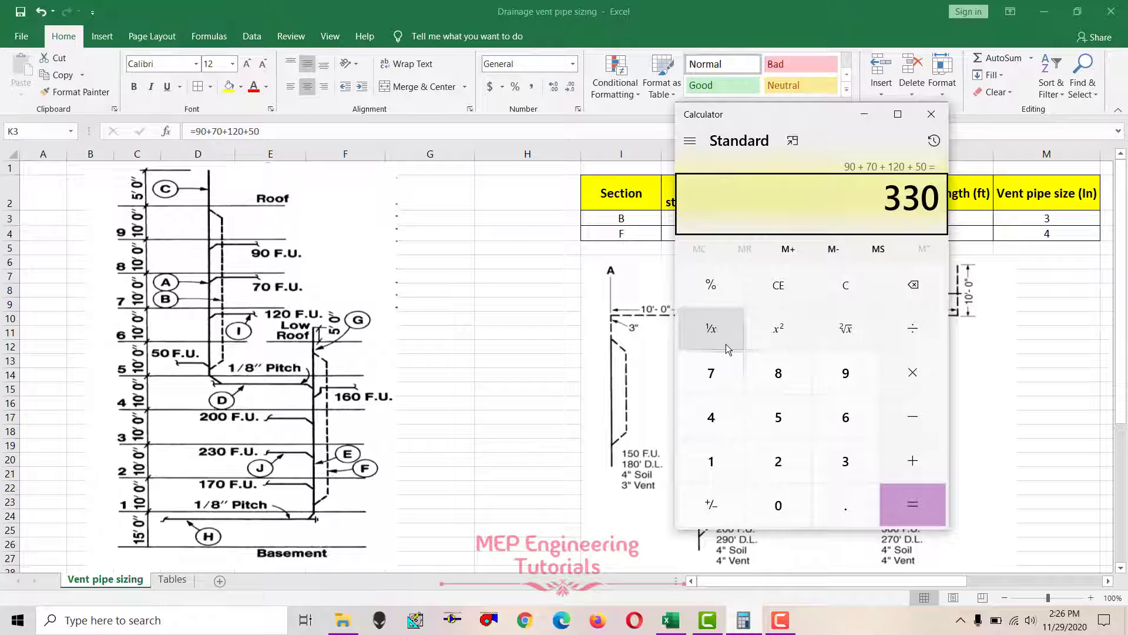
key(alt+Tab)
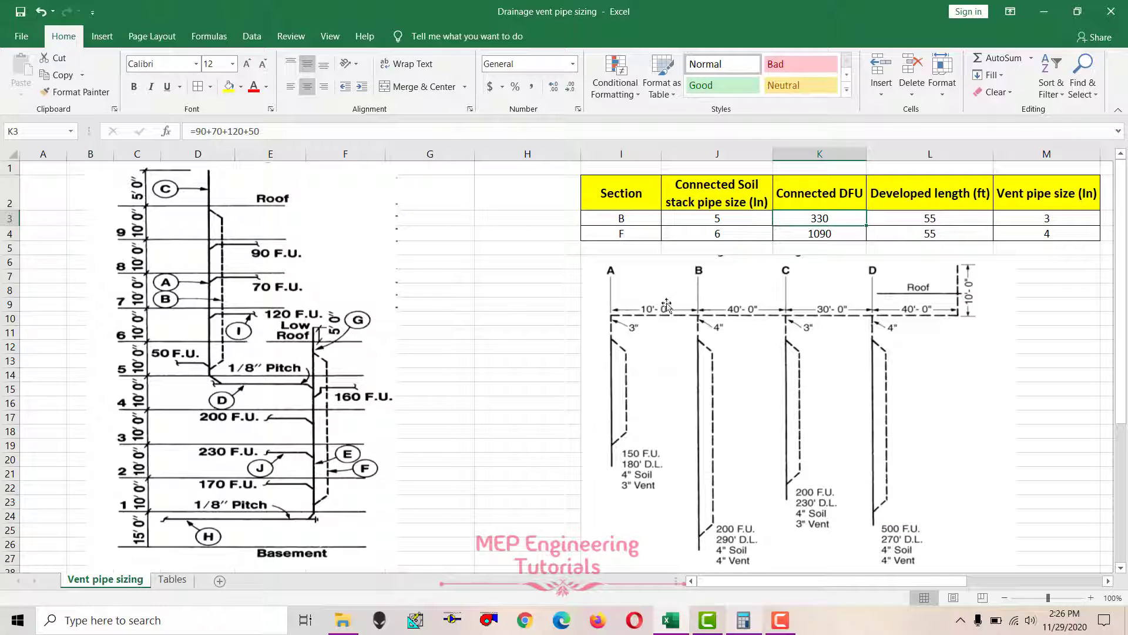
Step: Inspect the formulas behind section B's connected DFU and developed length in the sizing table
double_click(829, 218)
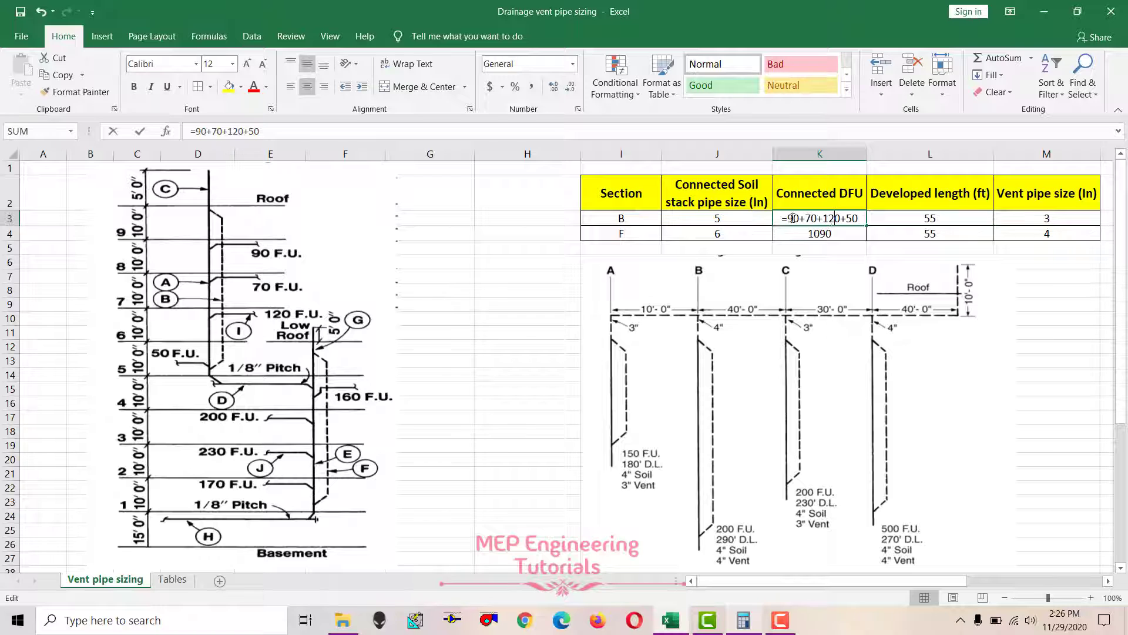
key(Return)
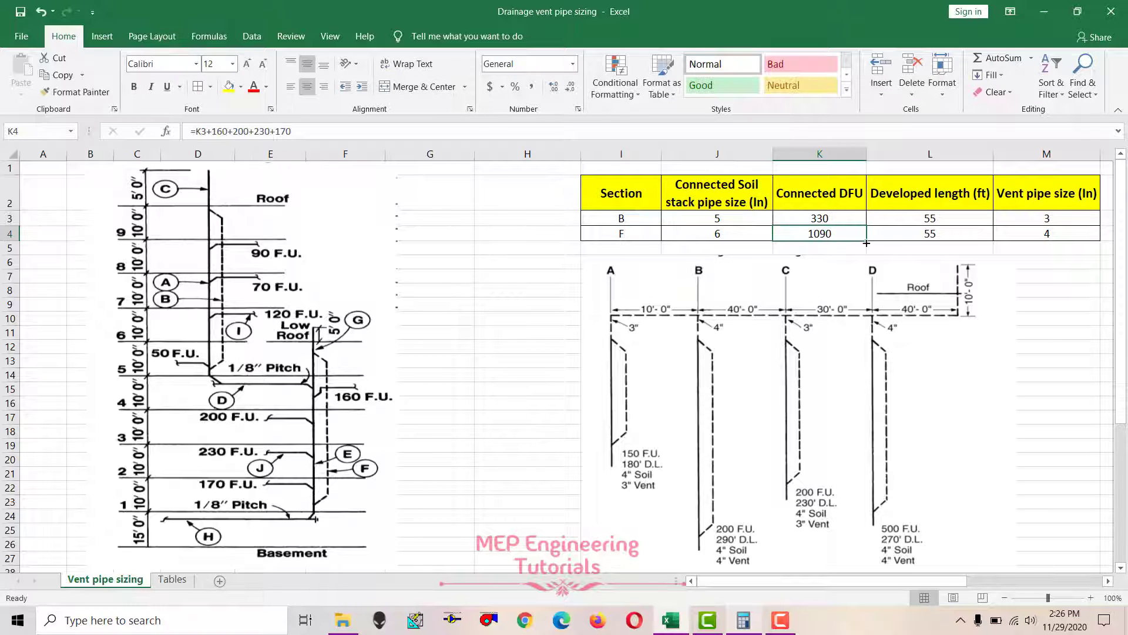
click(944, 224)
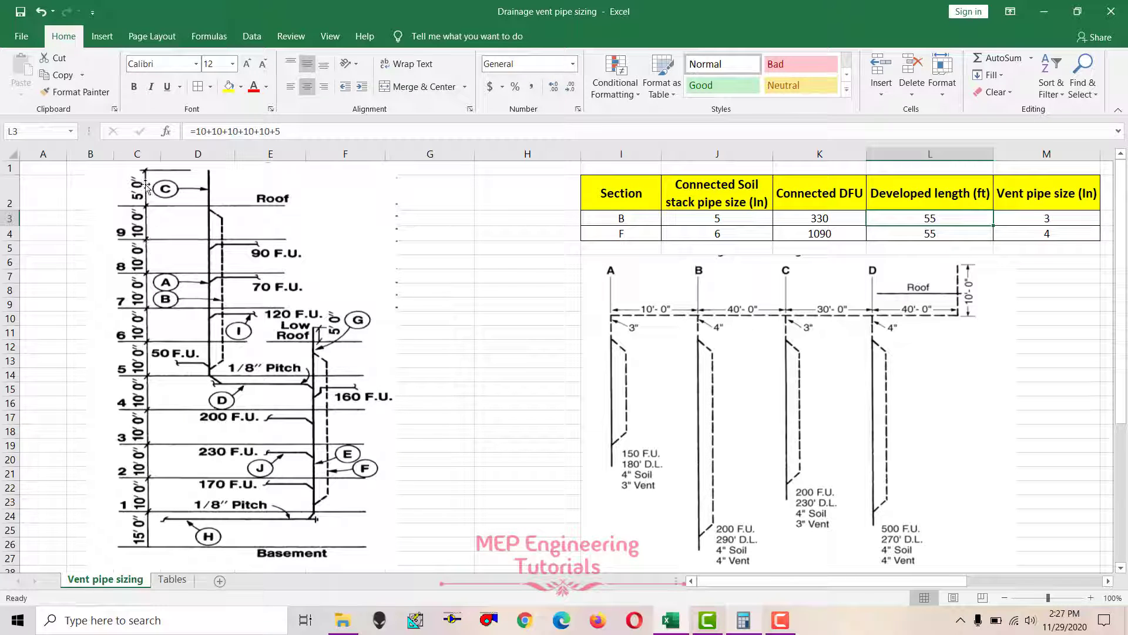
double_click(948, 215)
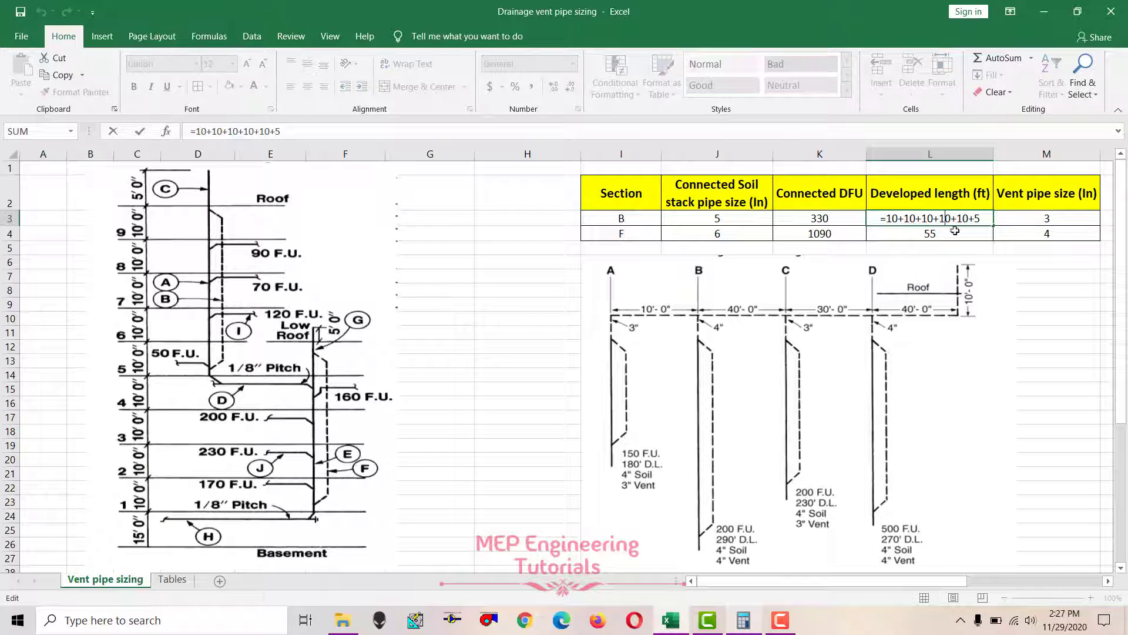
key(Return)
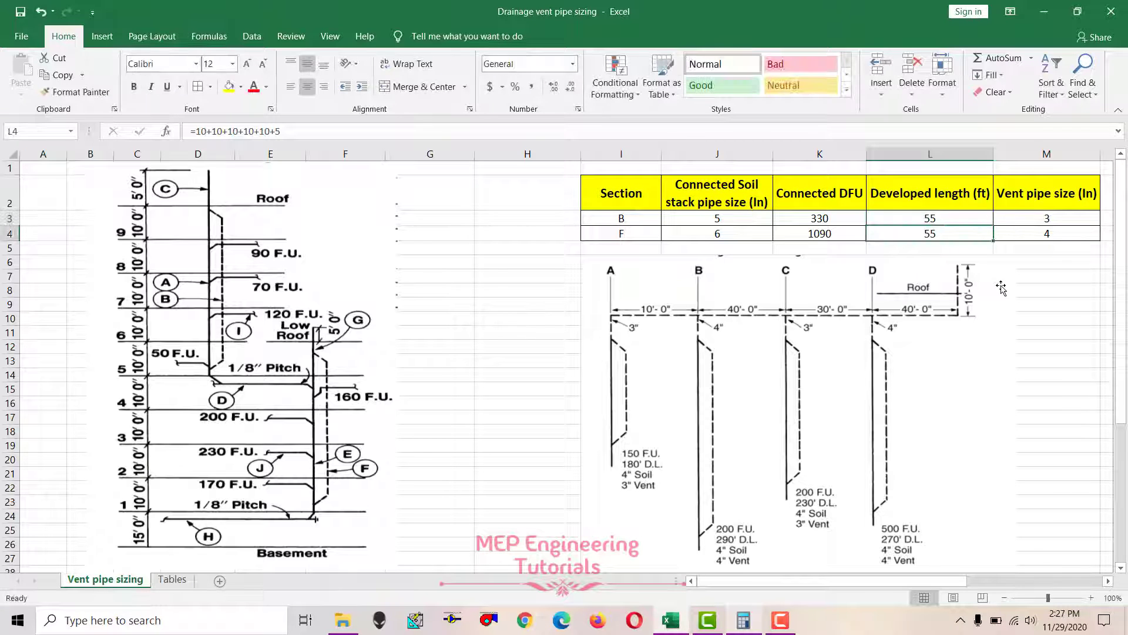
Step: Review section B's vent pipe size together with its soil stack size, developed length and connected DFU
click(1041, 222)
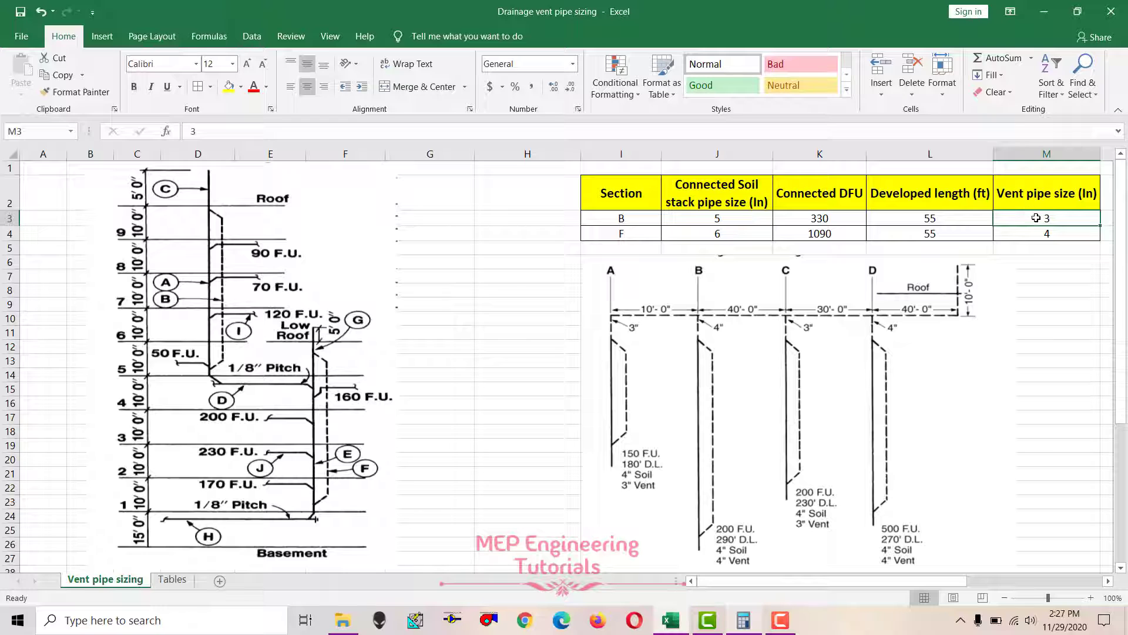
drag(606, 219, 1046, 219)
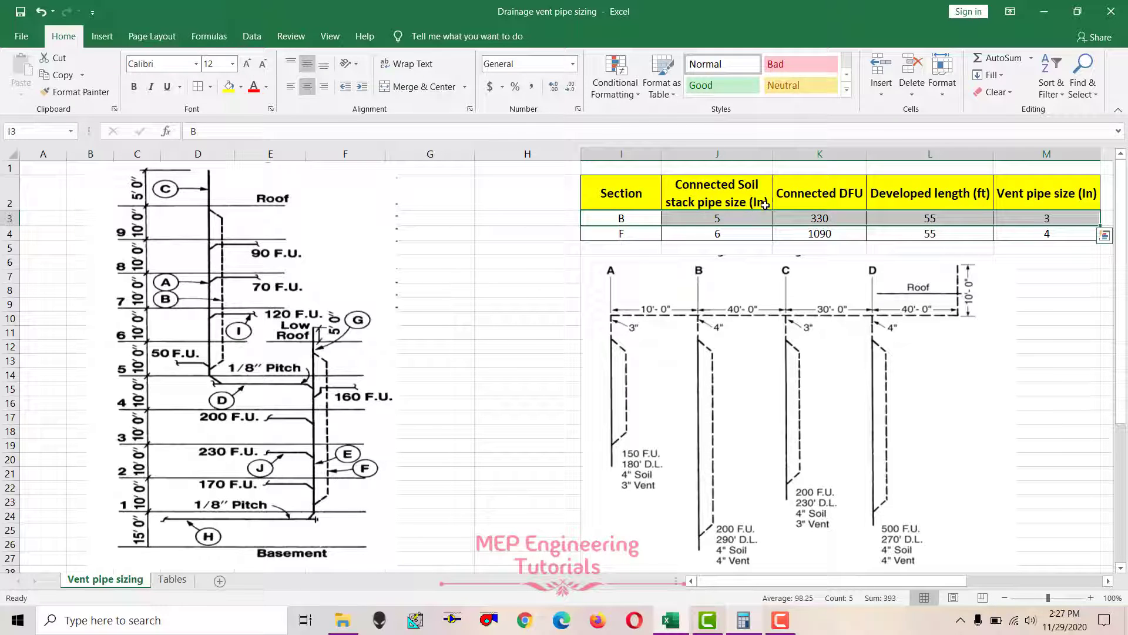
click(708, 206)
click(710, 220)
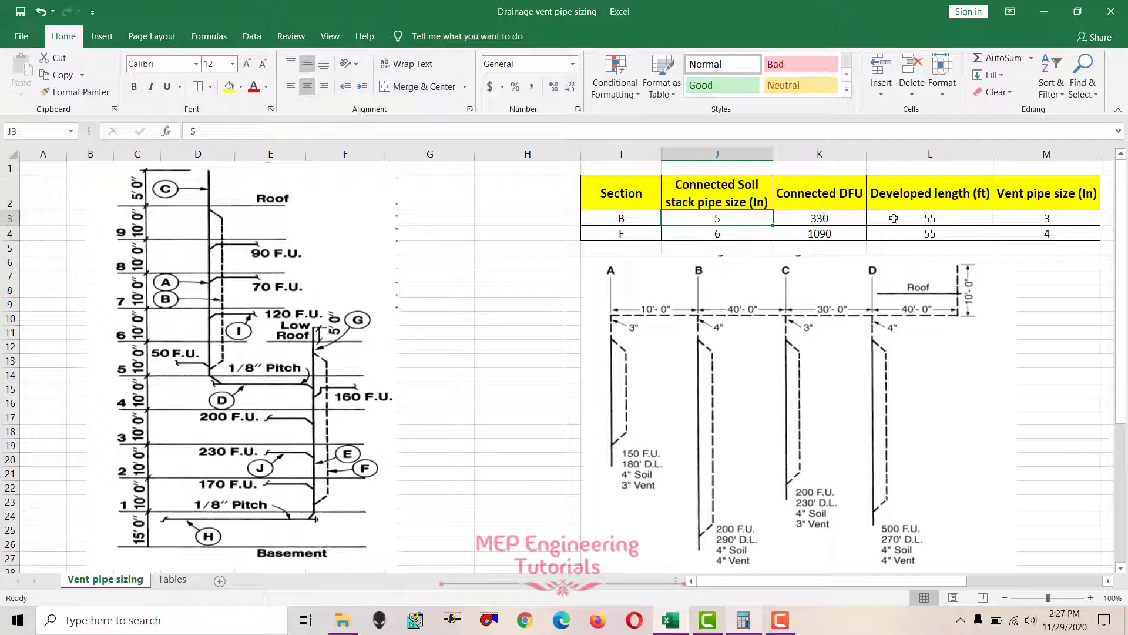
click(943, 221)
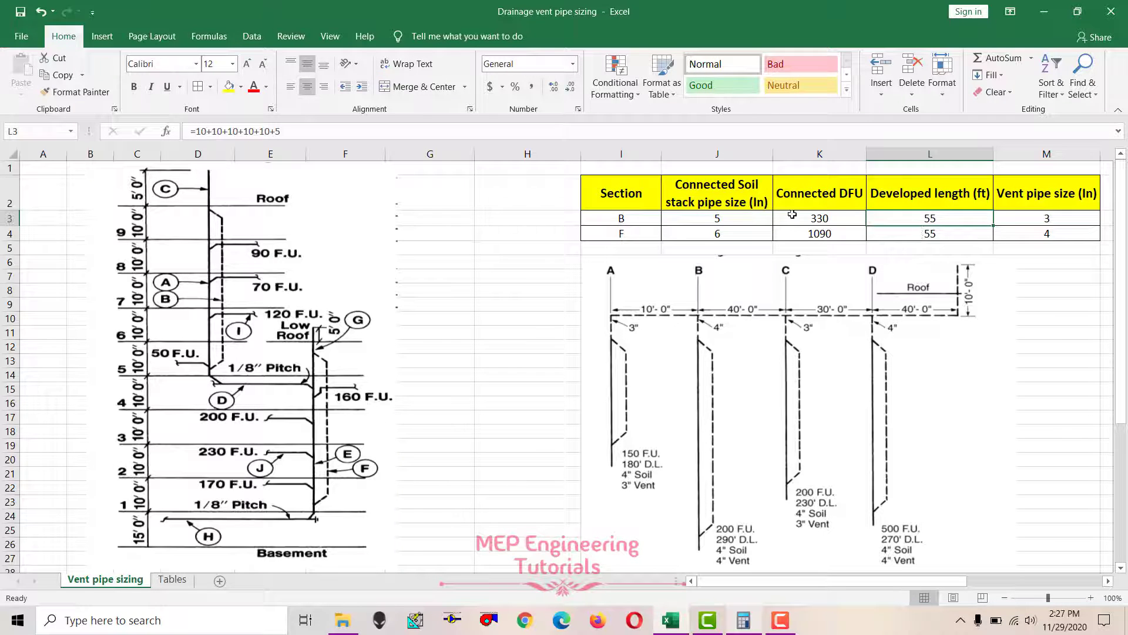
click(832, 219)
Step: Look up section B's 5-inch soil stack in Table 9-1, Size and Length of Vent, rechecking the stack size in the sizing table
click(177, 584)
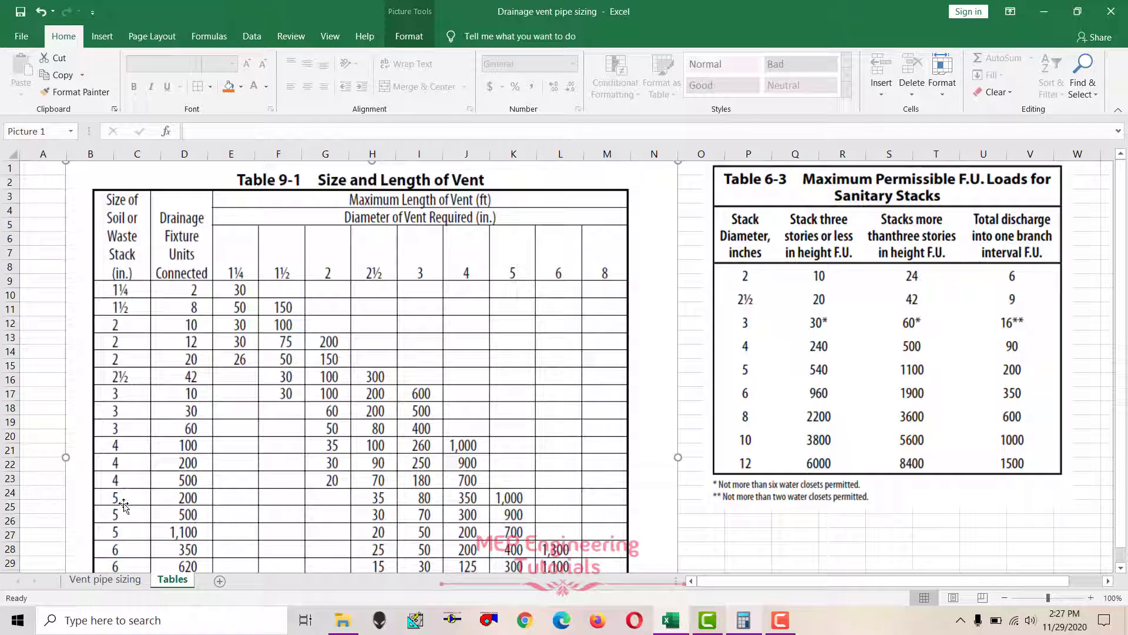
click(125, 579)
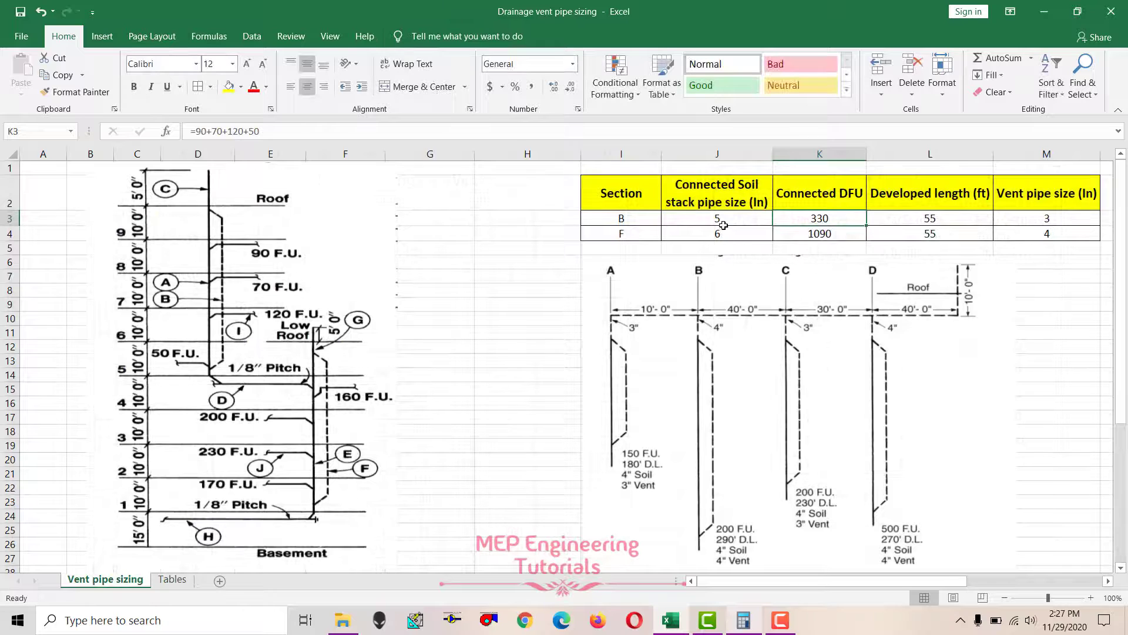
click(702, 218)
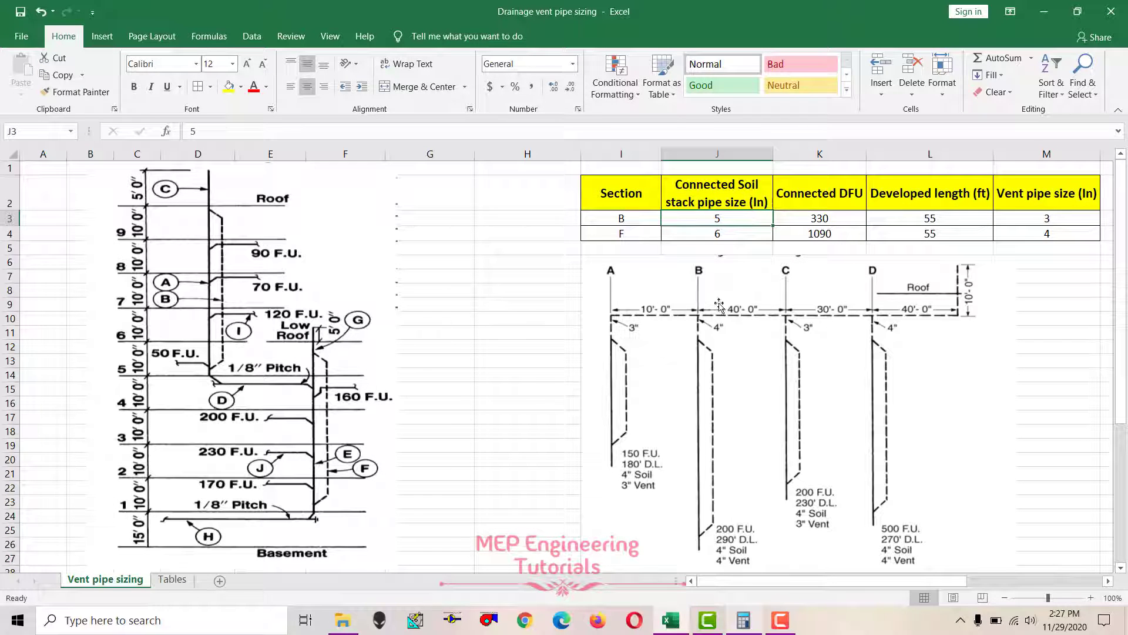
click(176, 581)
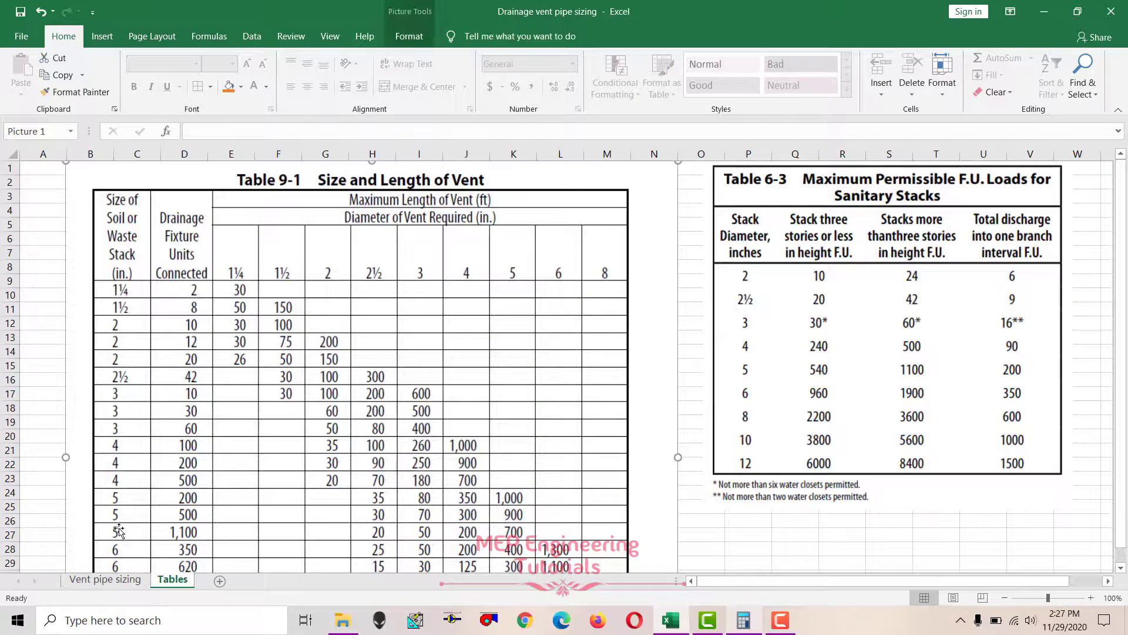
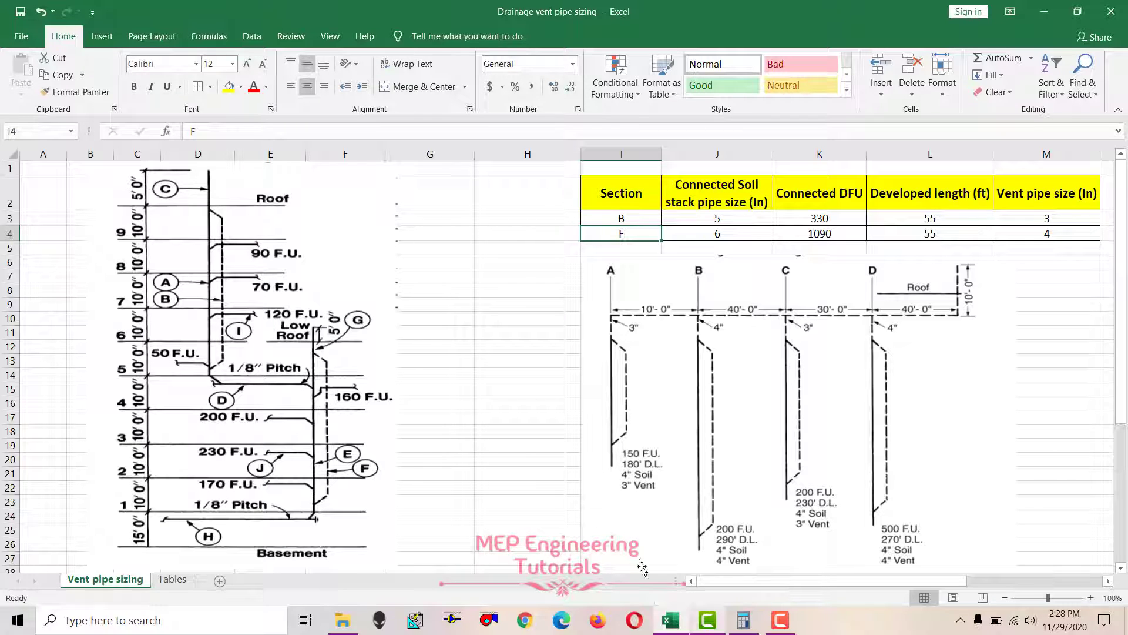
Step: Add 160 + 200 + 230 + 170 to the 330 in Calculator, and compare with section F's connected DFU formula in the workbook
click(743, 620)
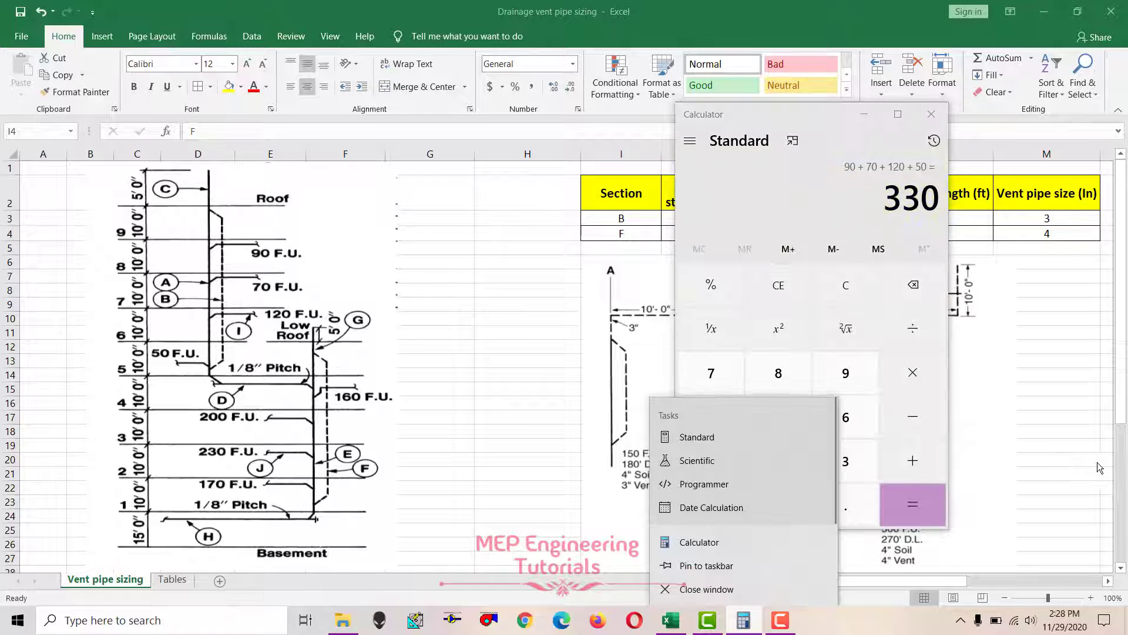
click(748, 126)
key(plus)
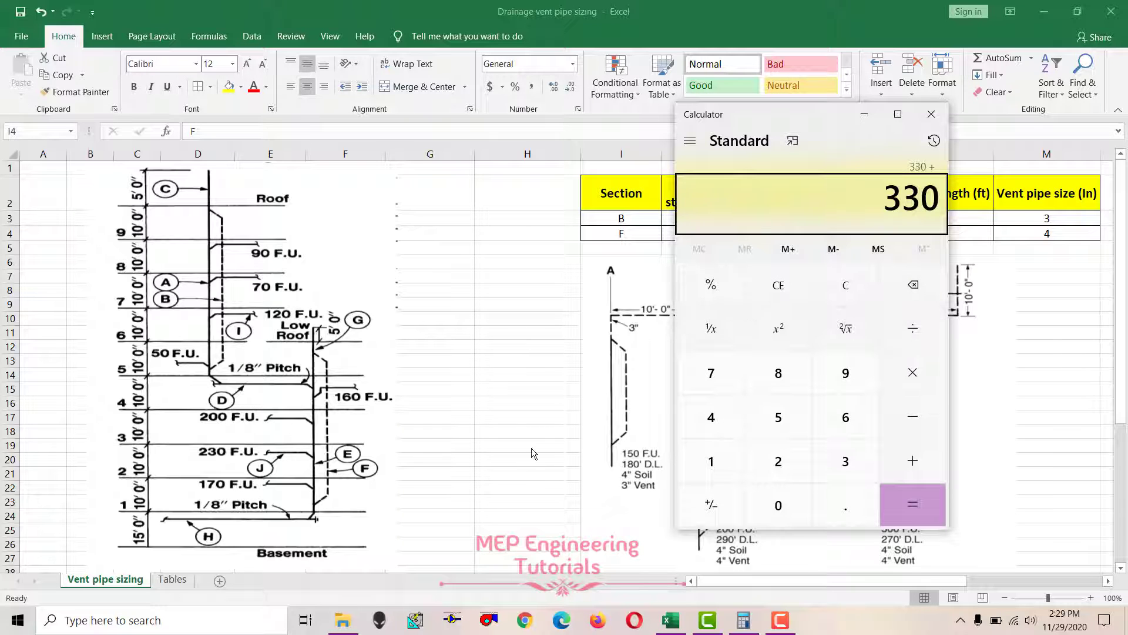
text(160)
key(plus)
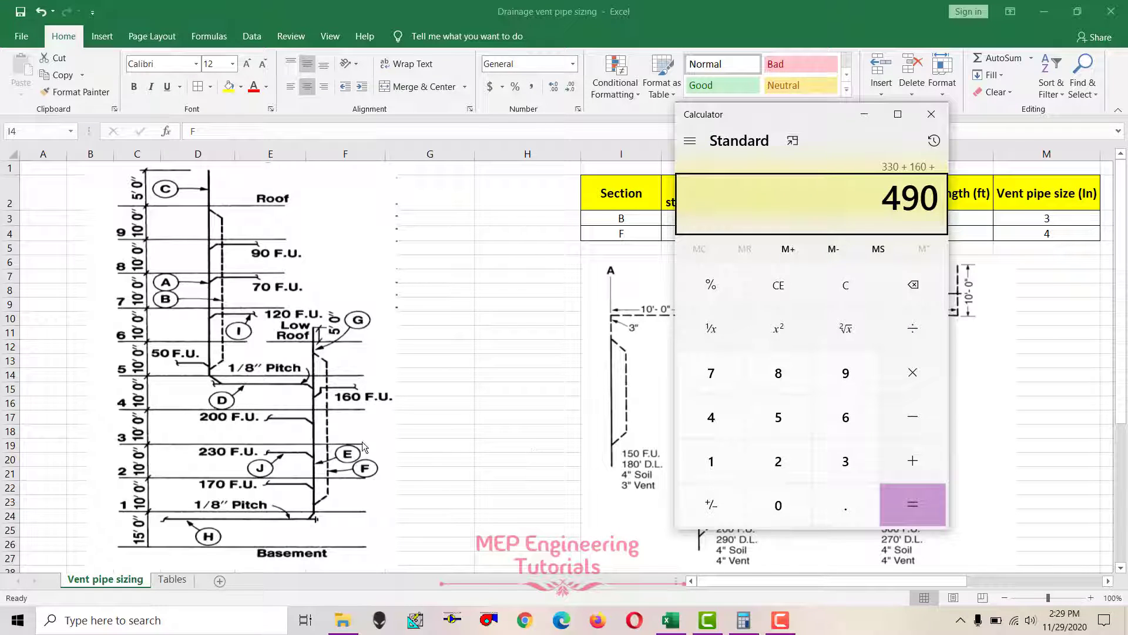
text(200)
key(plus)
text(230)
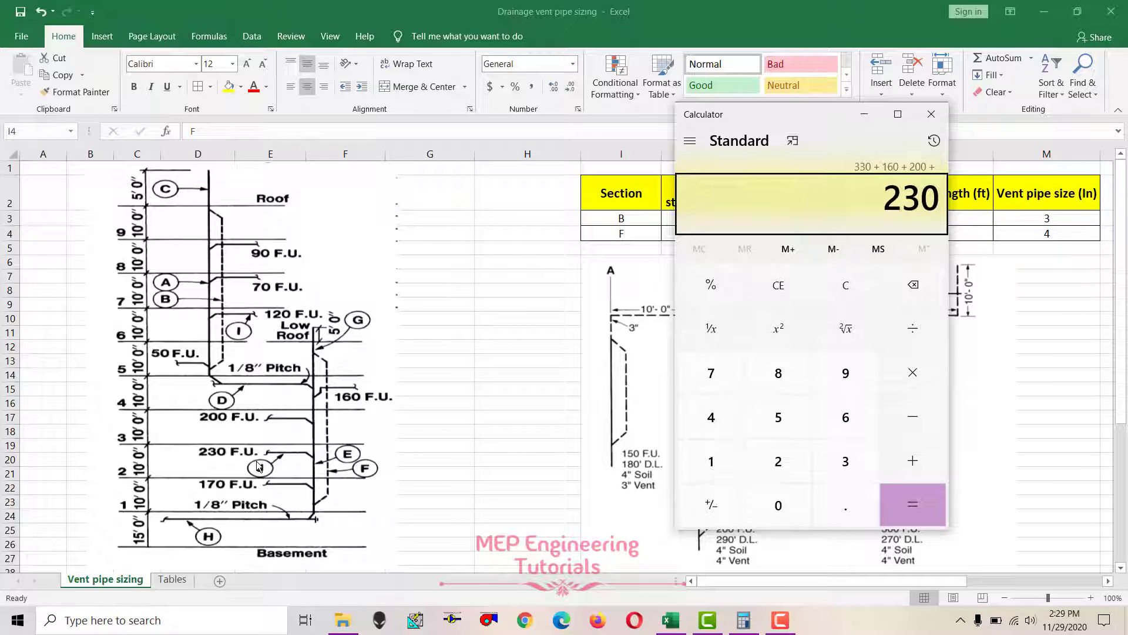
key(plus)
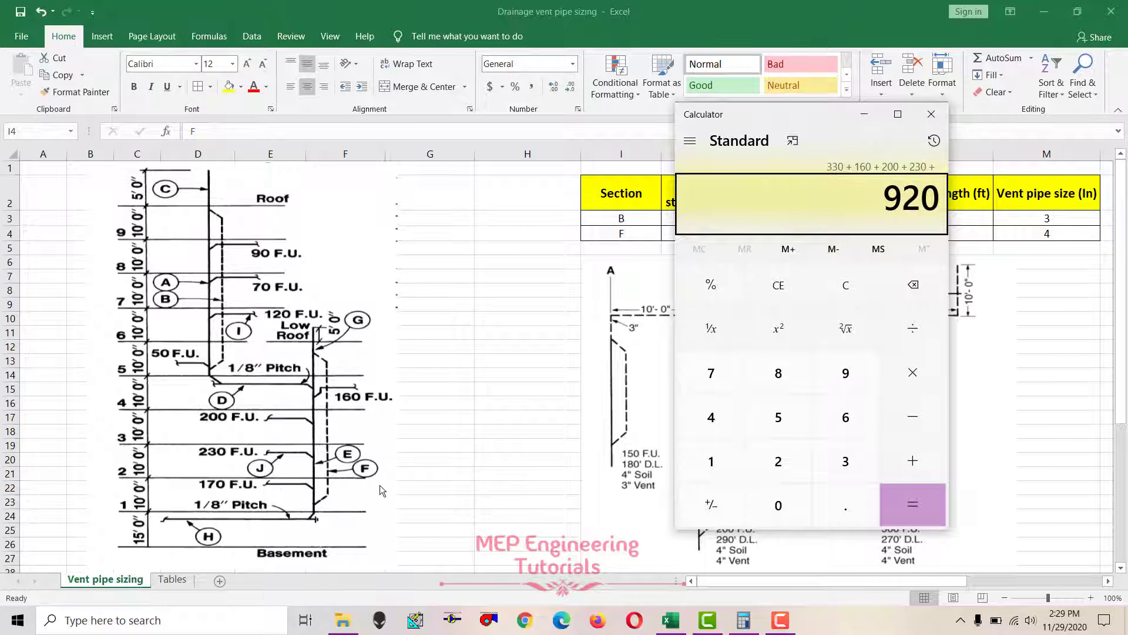
text(170)
key(Return)
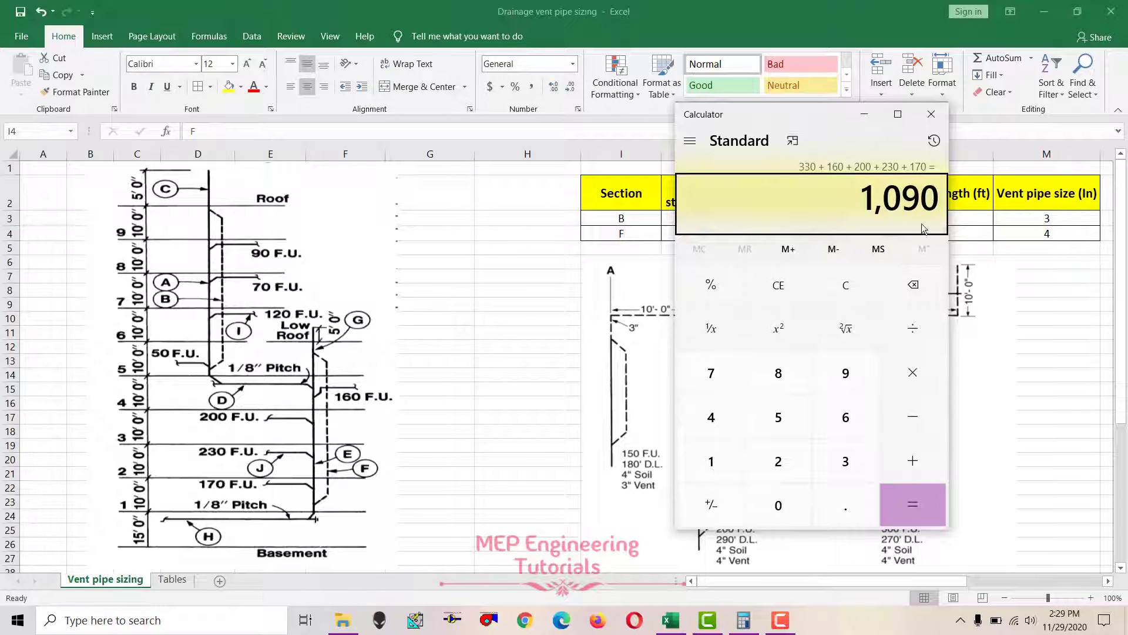
click(573, 315)
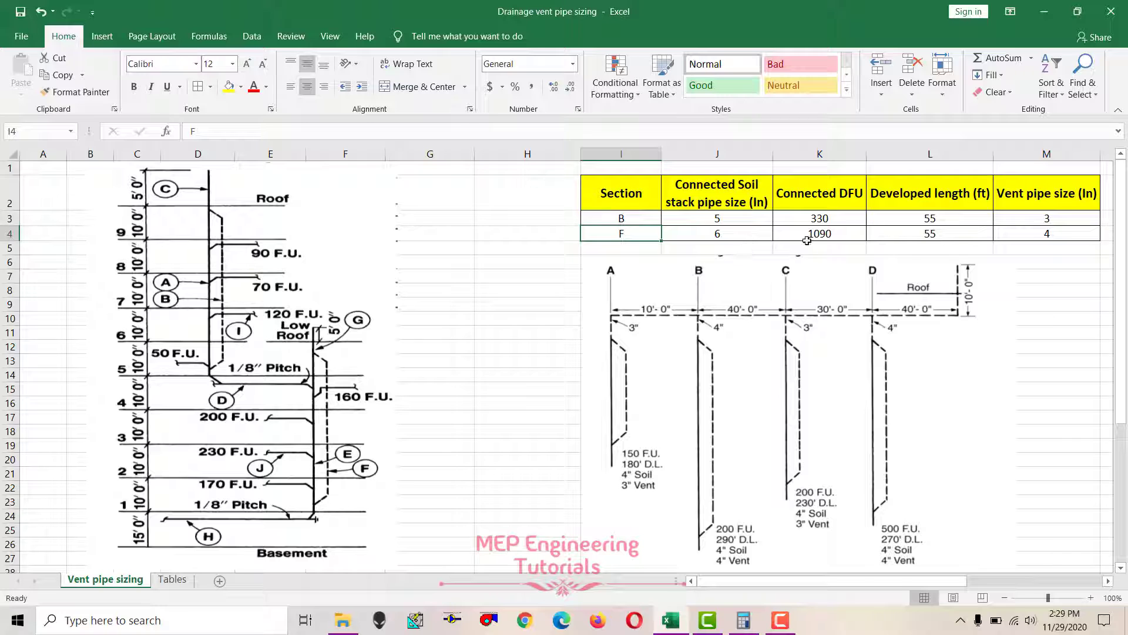
click(827, 234)
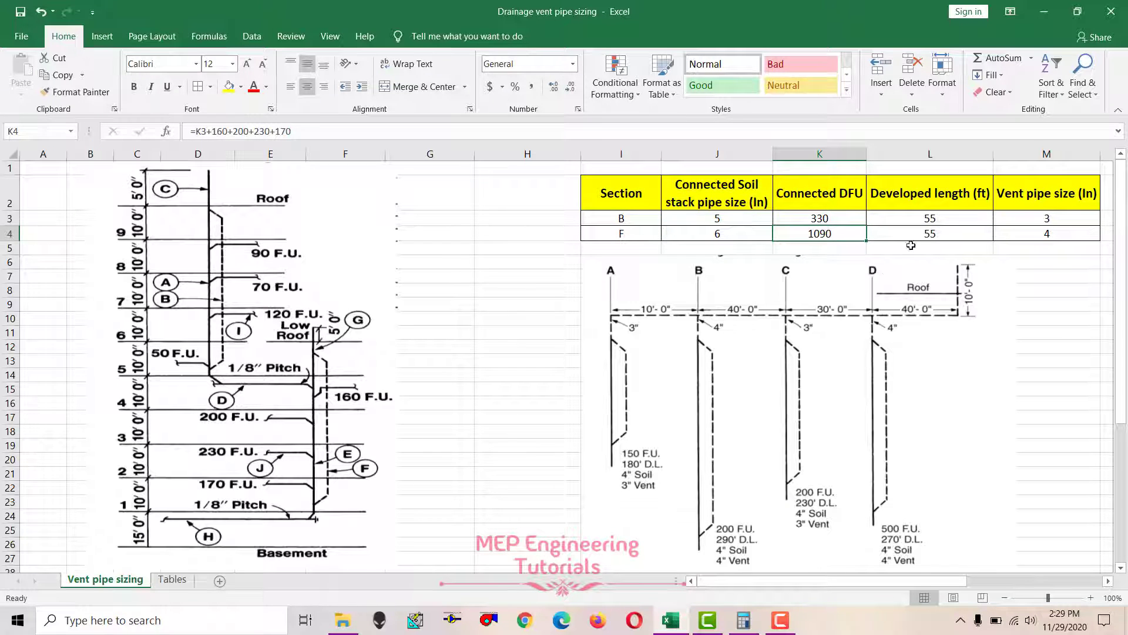
Step: Inspect the formula behind section F's developed length against the stack diagram's floor heights
click(943, 236)
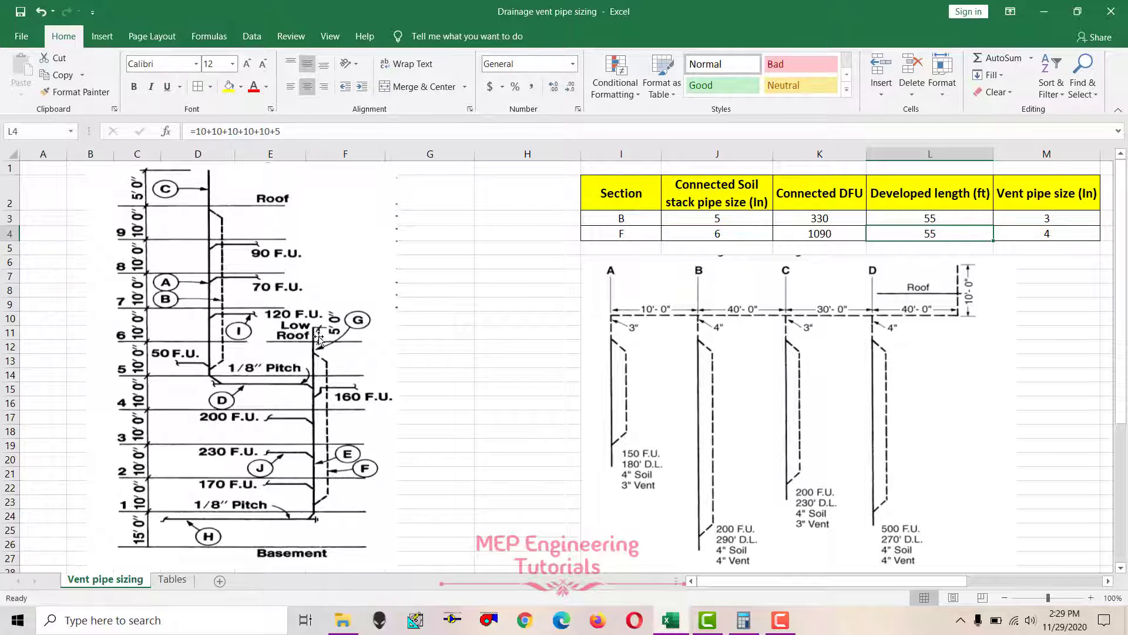
double_click(921, 235)
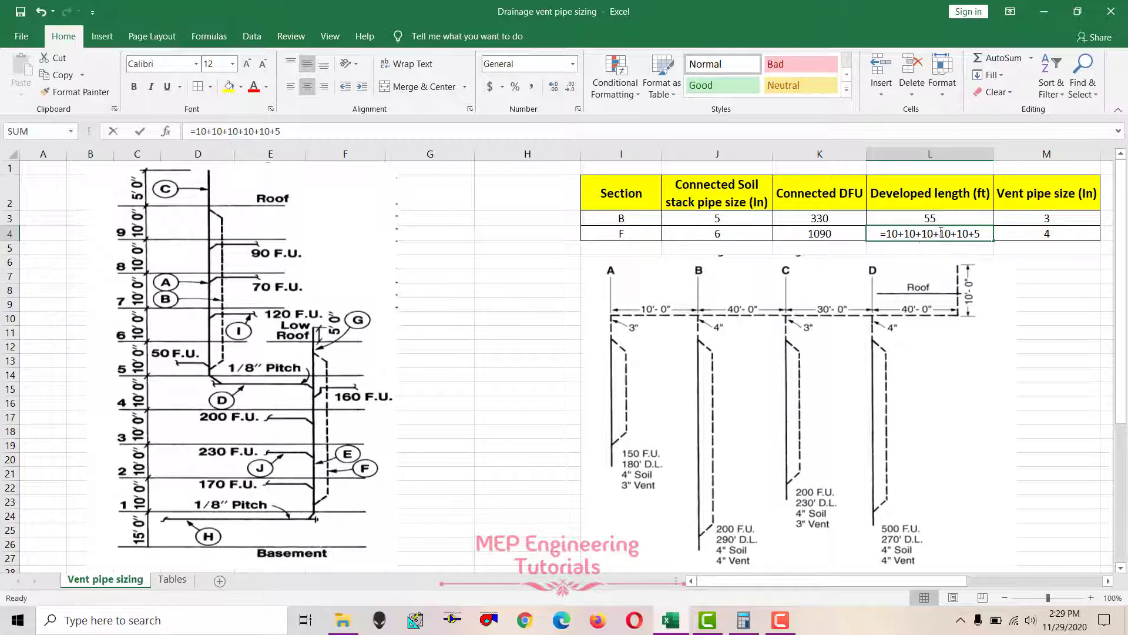
key(Escape)
Step: Compare section F's soil stack size, connected DFU and developed length with the columns of Table 9-1
click(830, 233)
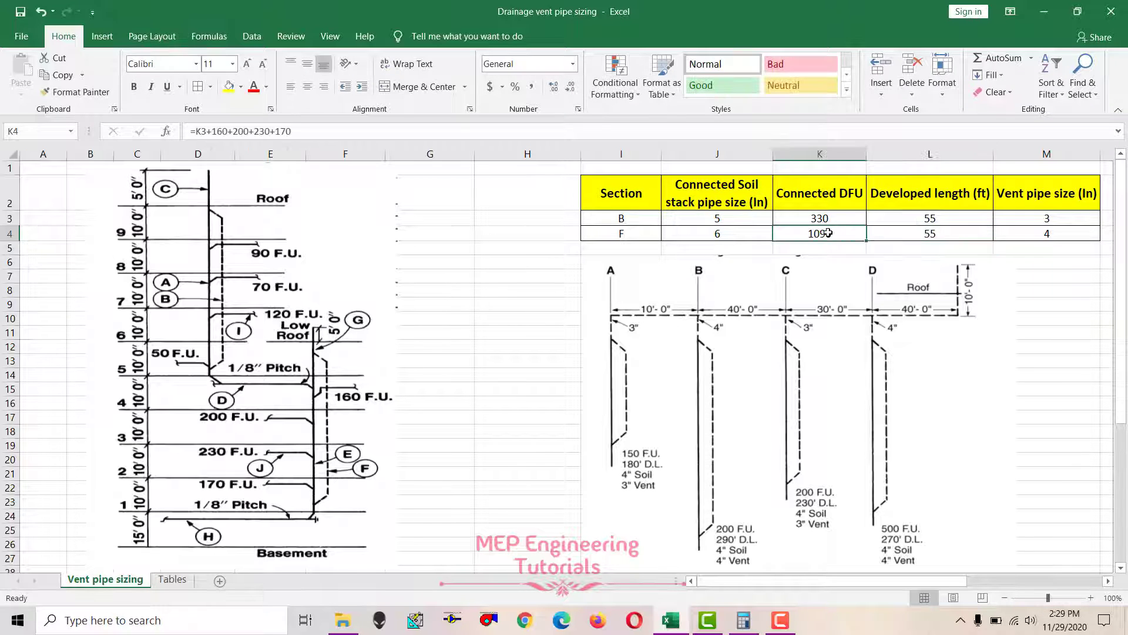
click(715, 231)
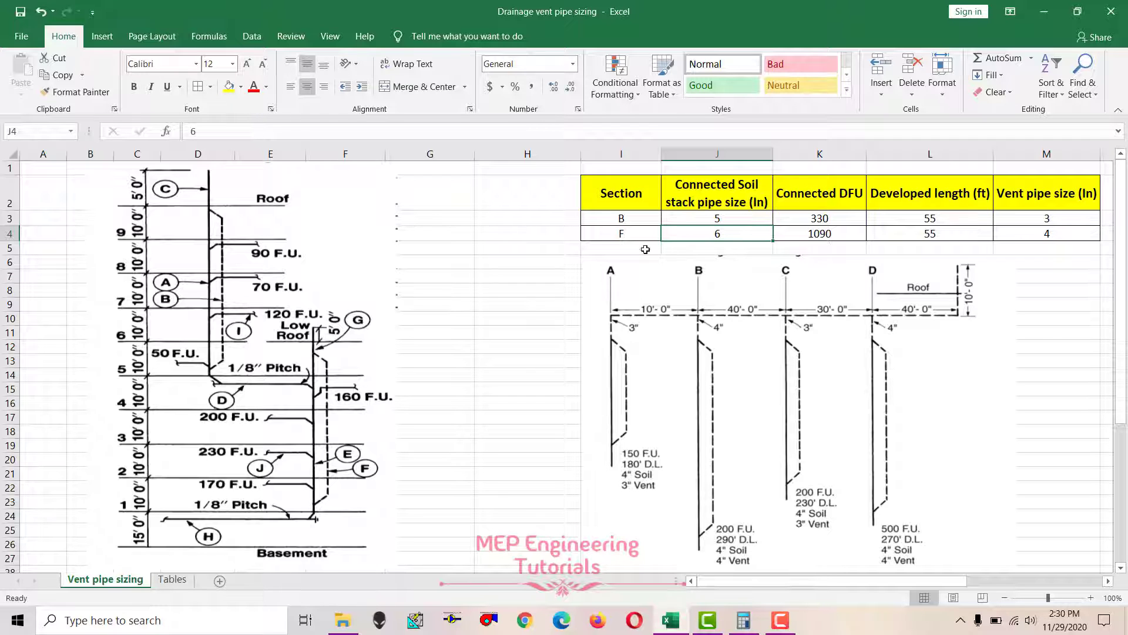
click(172, 580)
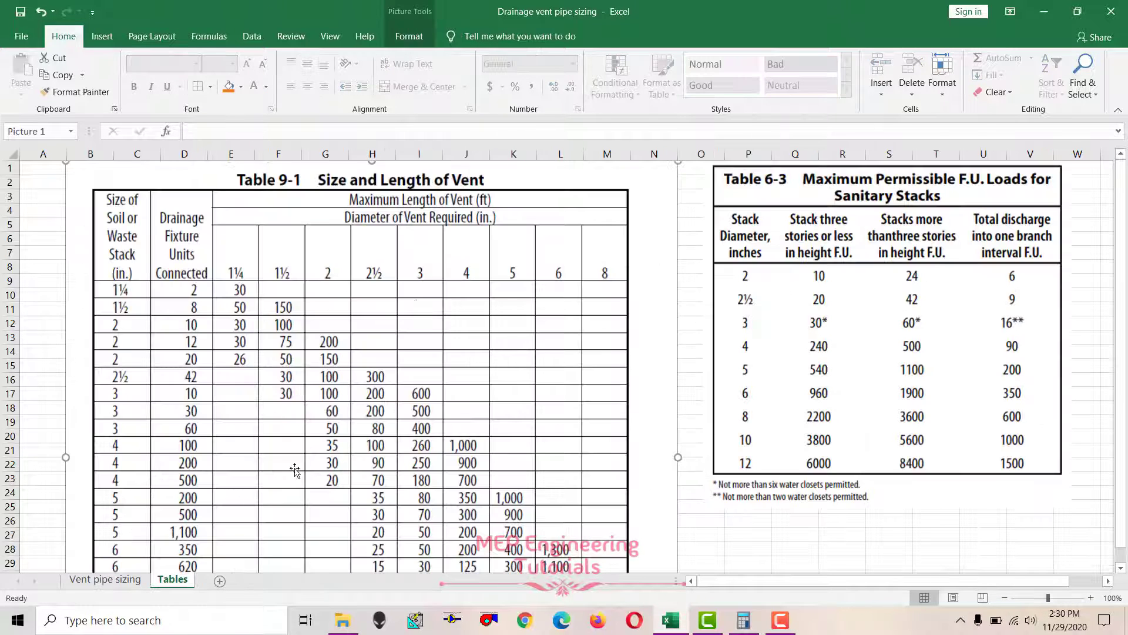
click(121, 583)
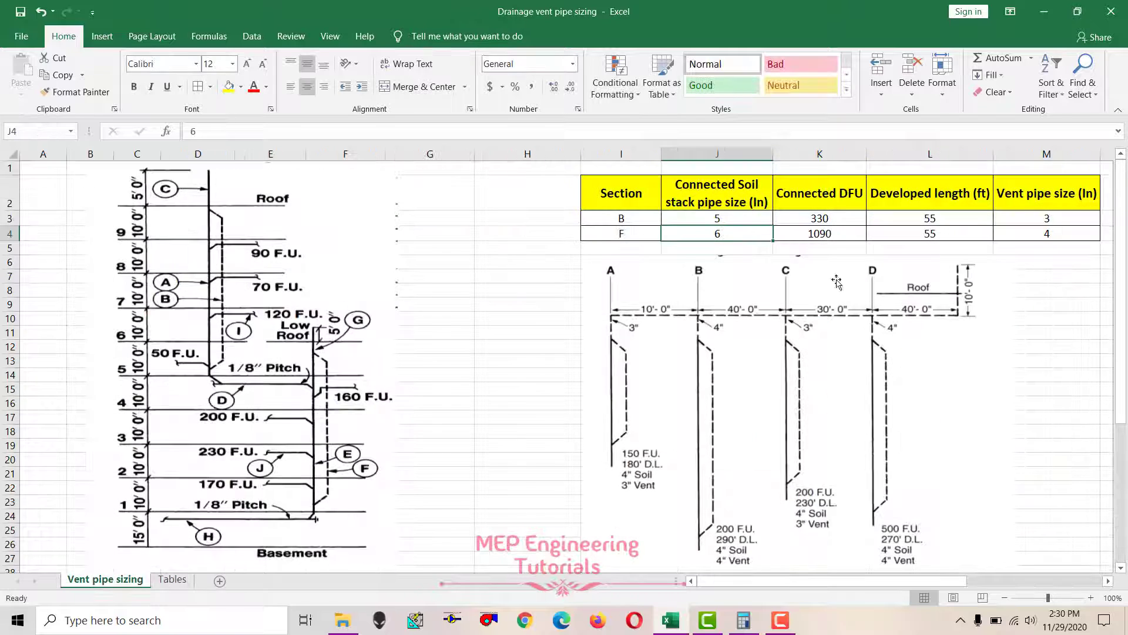
click(831, 239)
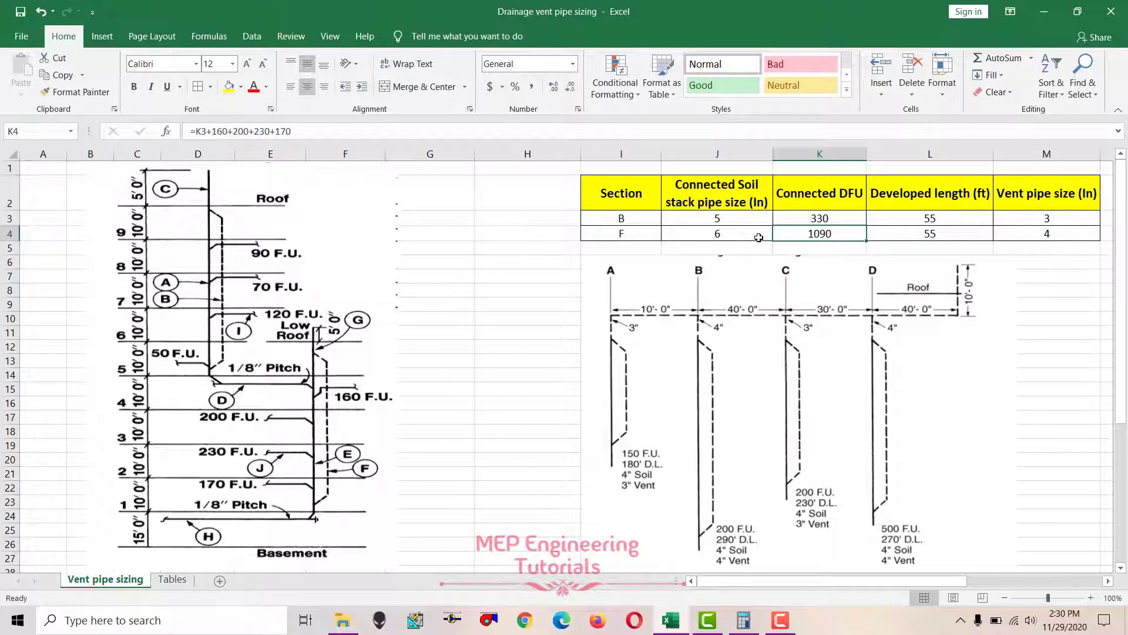
click(928, 246)
click(172, 580)
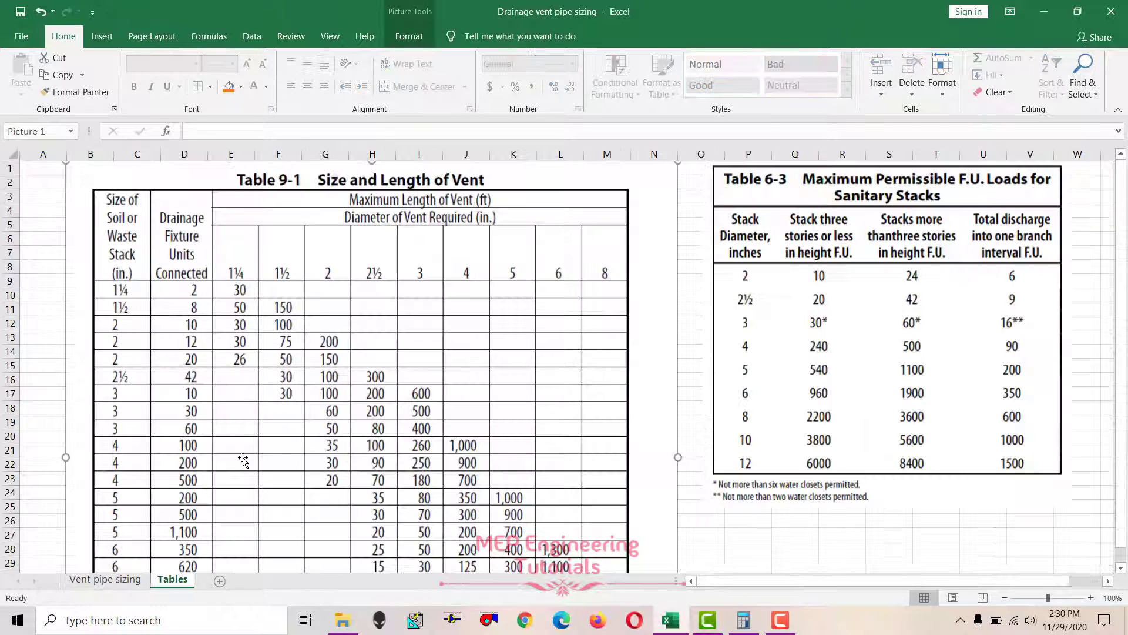
click(130, 580)
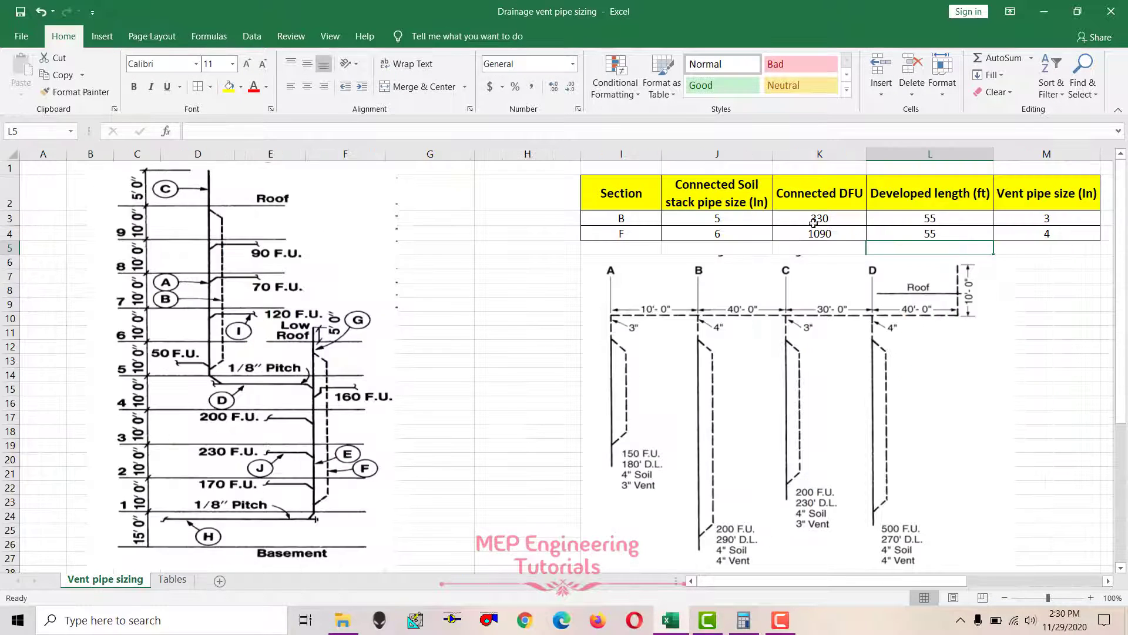
Step: Find the vent diameter for section F's 6-inch stack in Table 9-1 and check it against its vent pipe size in the sizing table
click(174, 580)
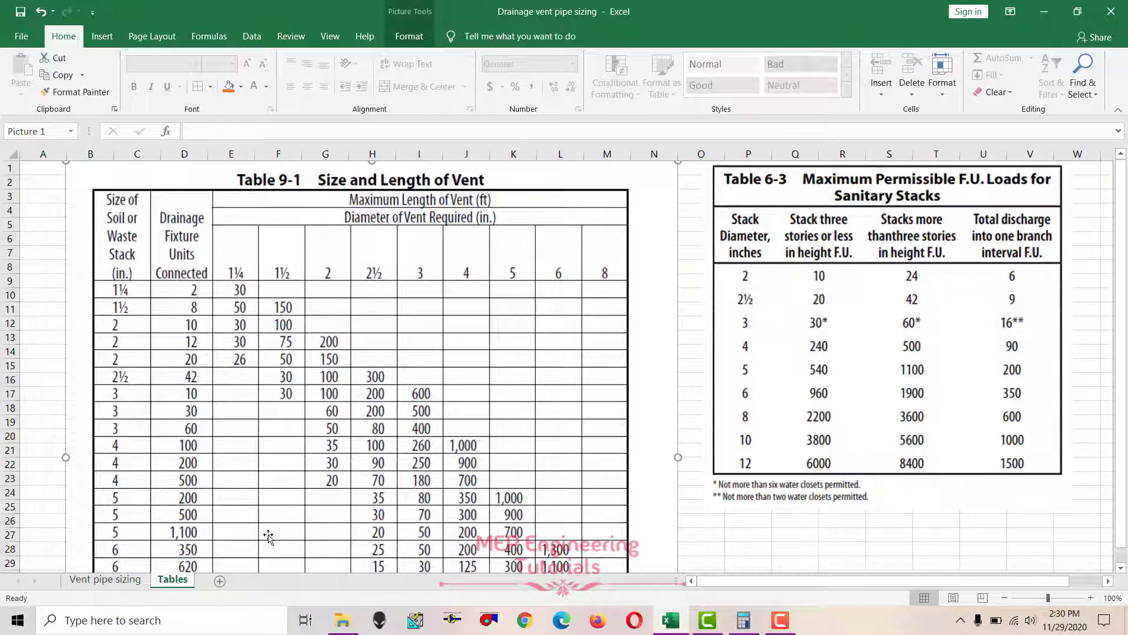
scroll(268, 537, down, 1)
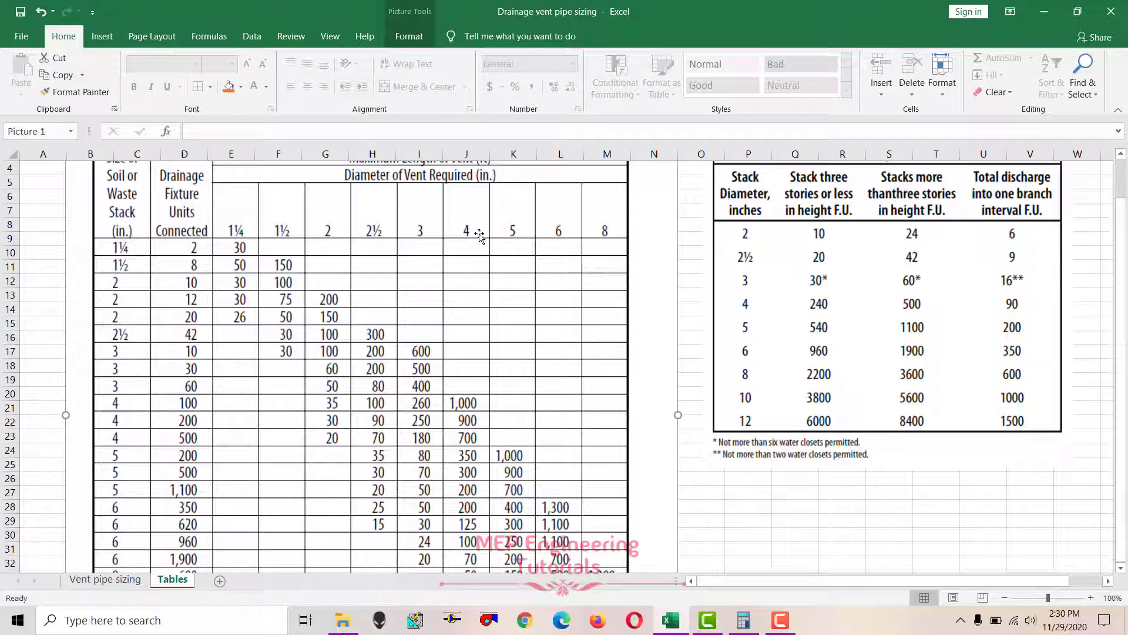
click(104, 579)
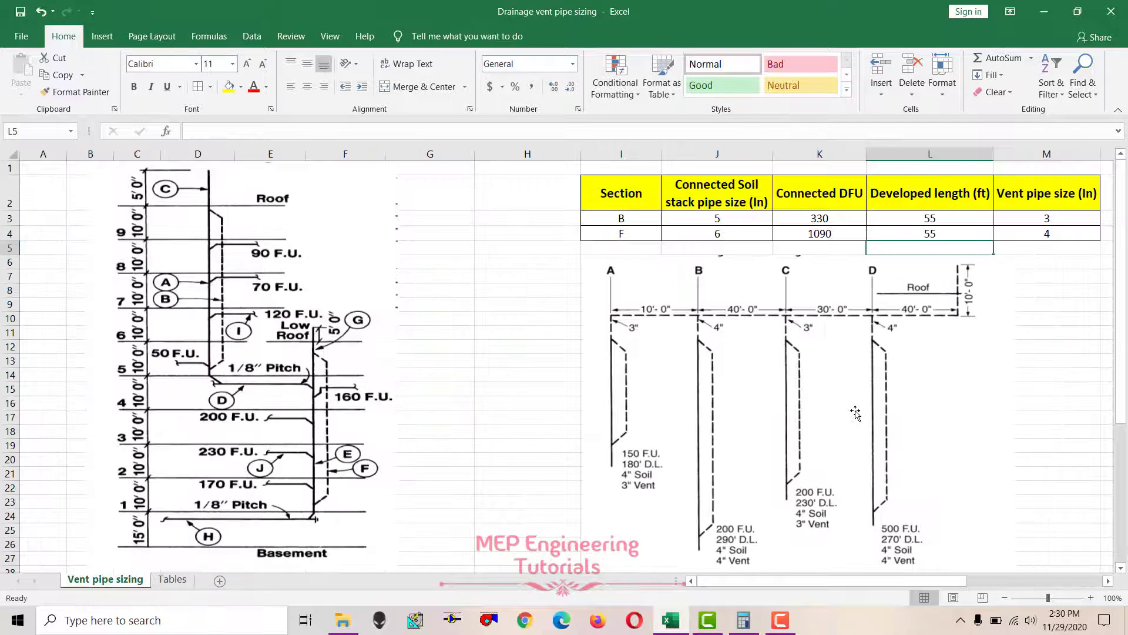
click(1042, 240)
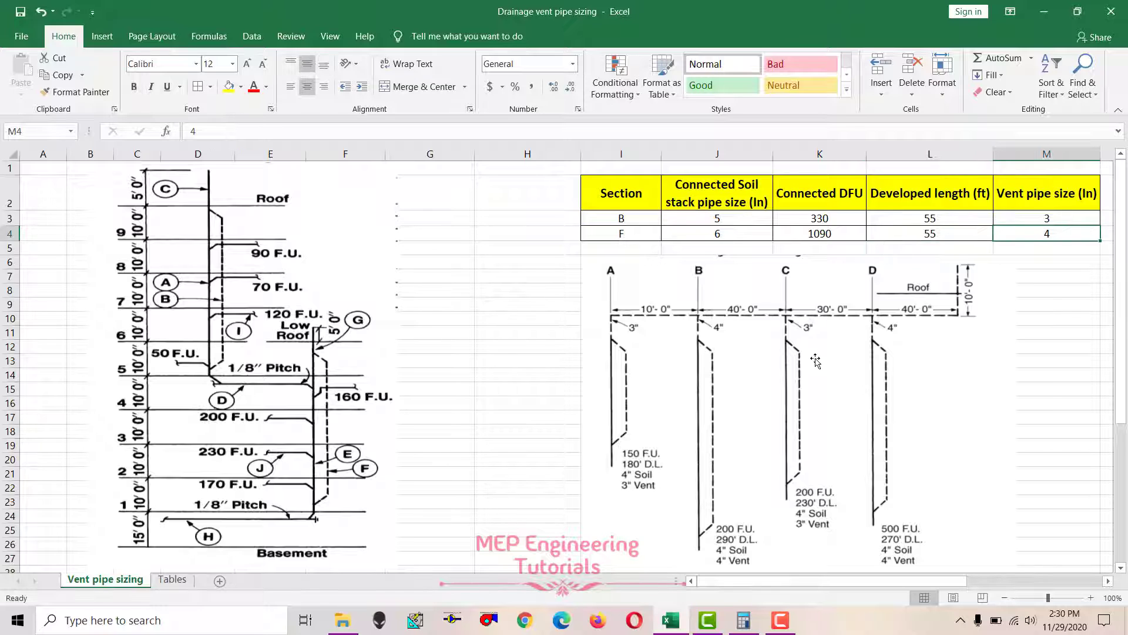
Step: Examine the vent header diagram for stacks A to D and the pipe section sizing table below it
scroll(816, 360, down, 2)
scroll(709, 361, up, 2)
click(680, 395)
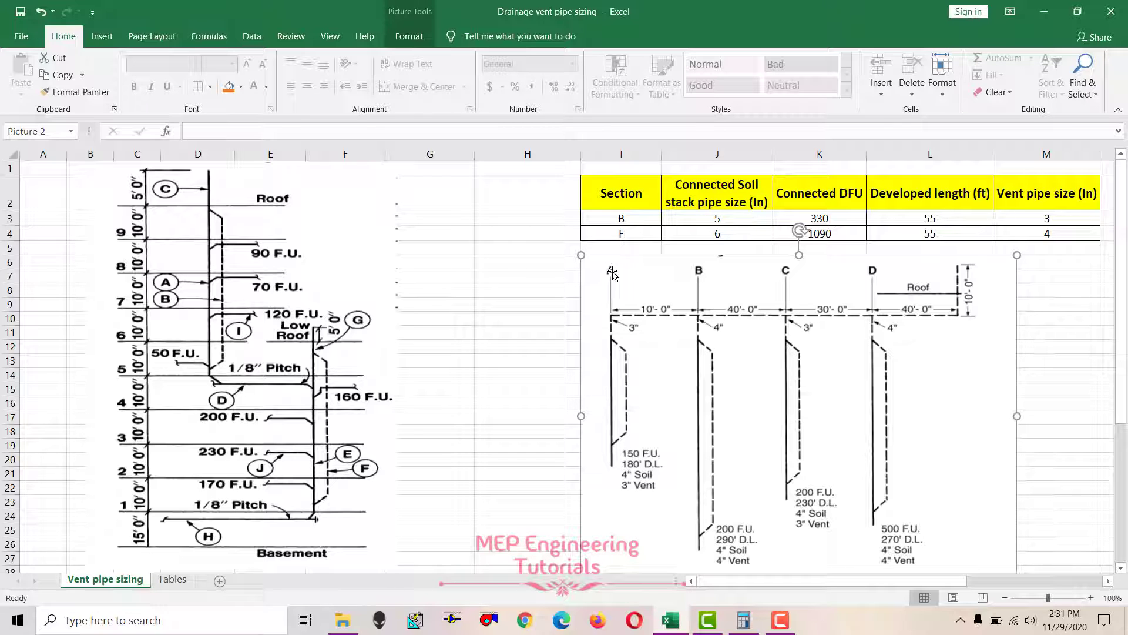
scroll(576, 382, down, 4)
scroll(319, 449, down, 1)
drag(135, 382, 636, 526)
click(345, 447)
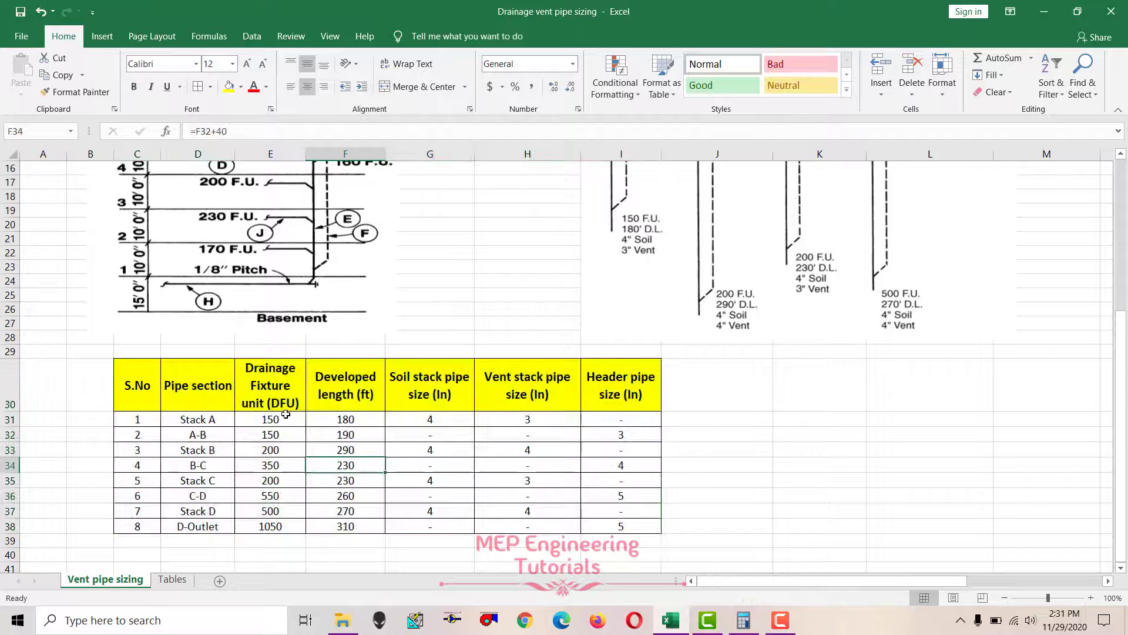
Step: Compare Stack A's DFU, developed length, soil stack size and vent stack size in the sizing table with the vent header diagram
click(210, 421)
scroll(608, 452, up, 4)
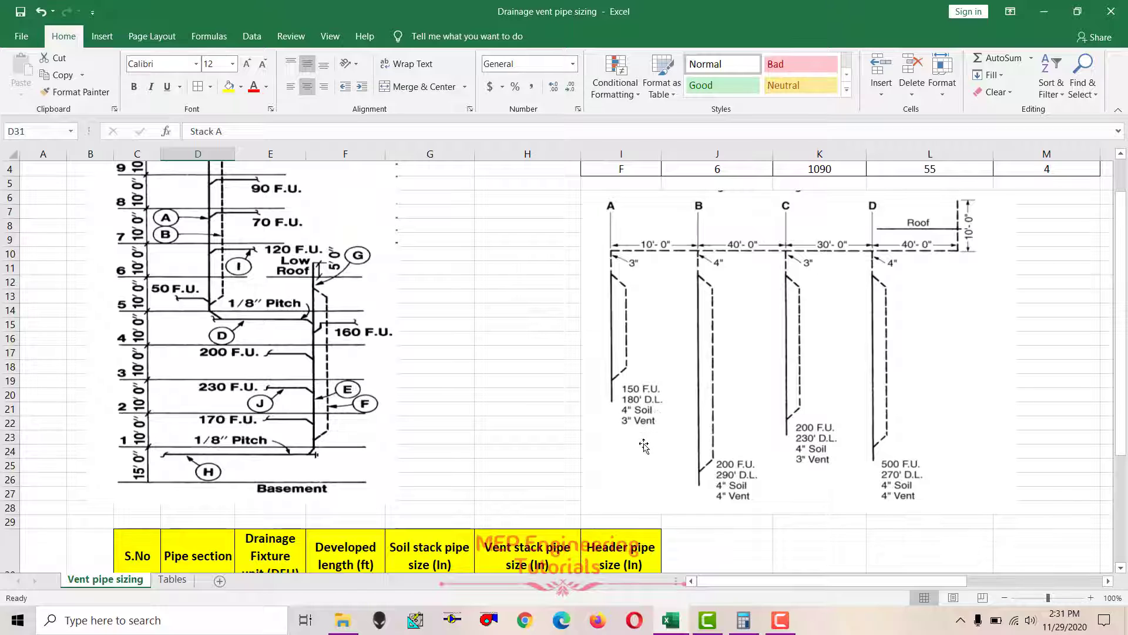
scroll(597, 418, down, 4)
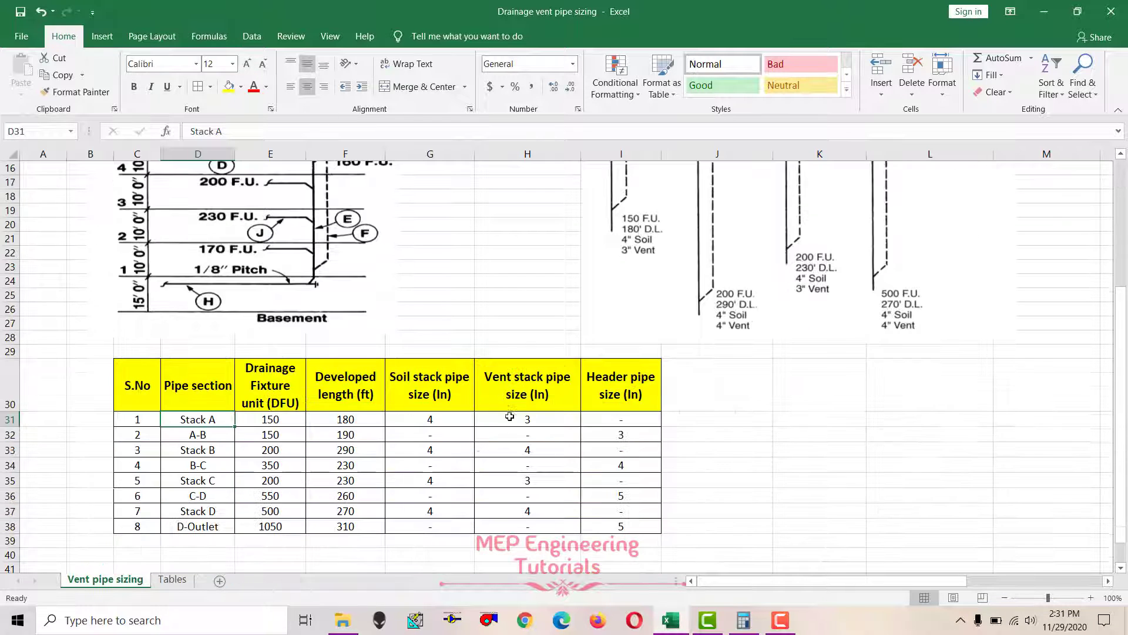
click(290, 420)
click(353, 422)
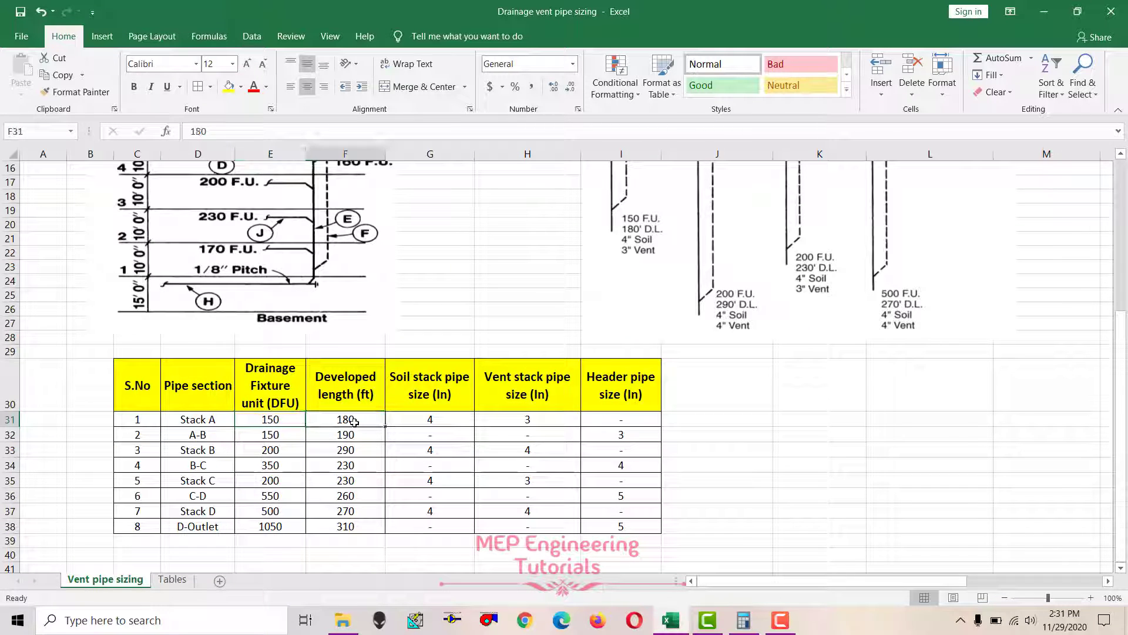
click(440, 419)
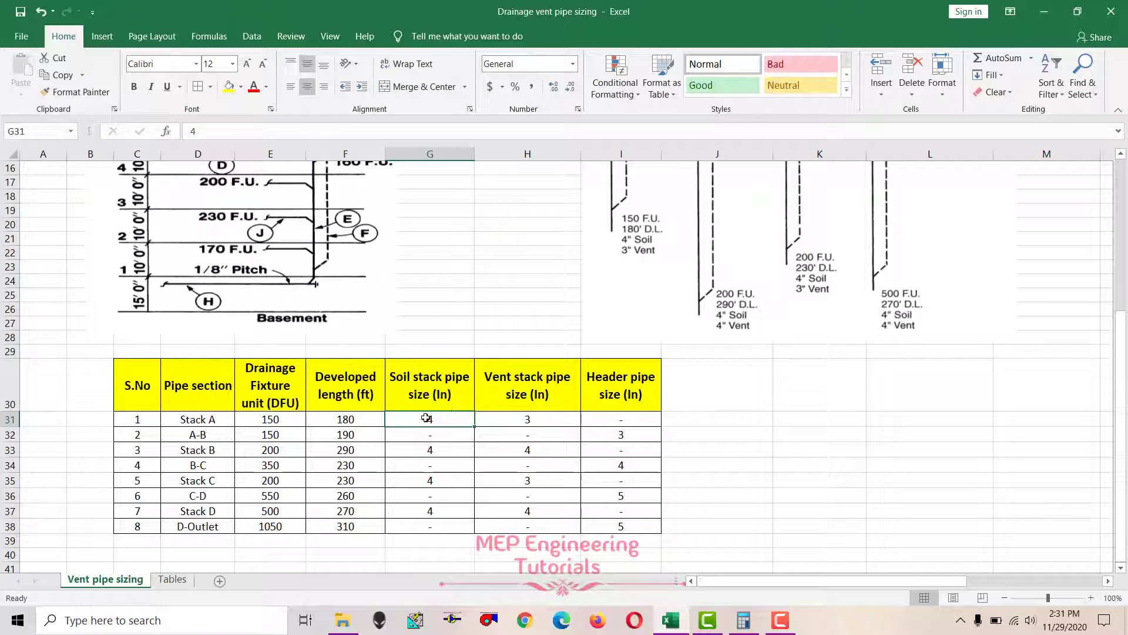
click(528, 419)
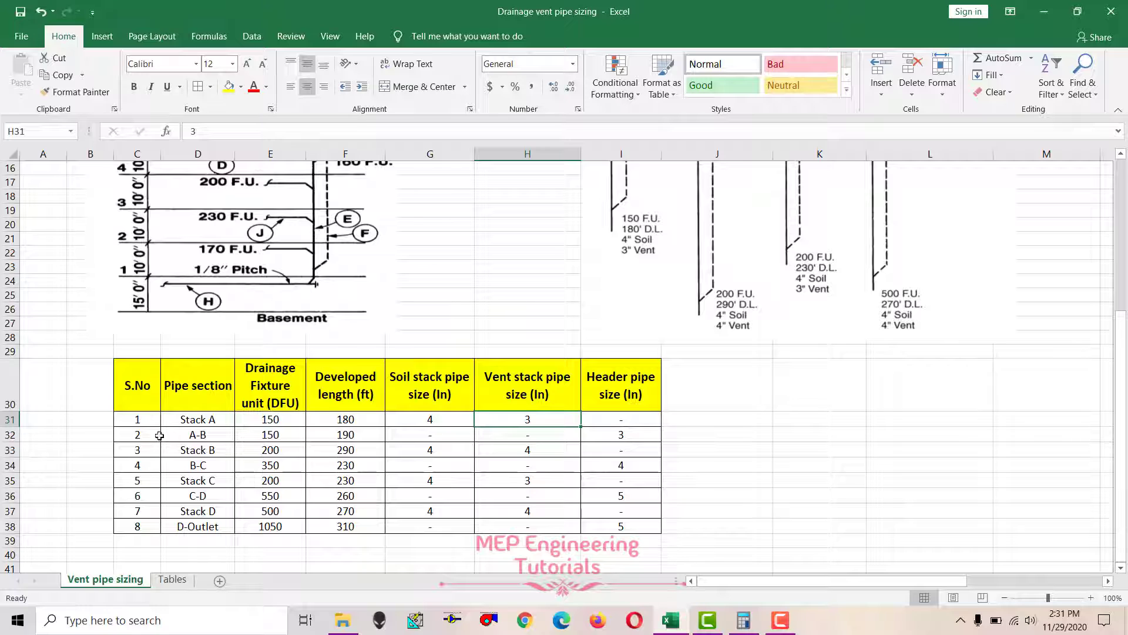
Step: Compare the Stack A row with the A-B header row, and check Stack A's pipe sizes against the diagram
drag(159, 436, 638, 433)
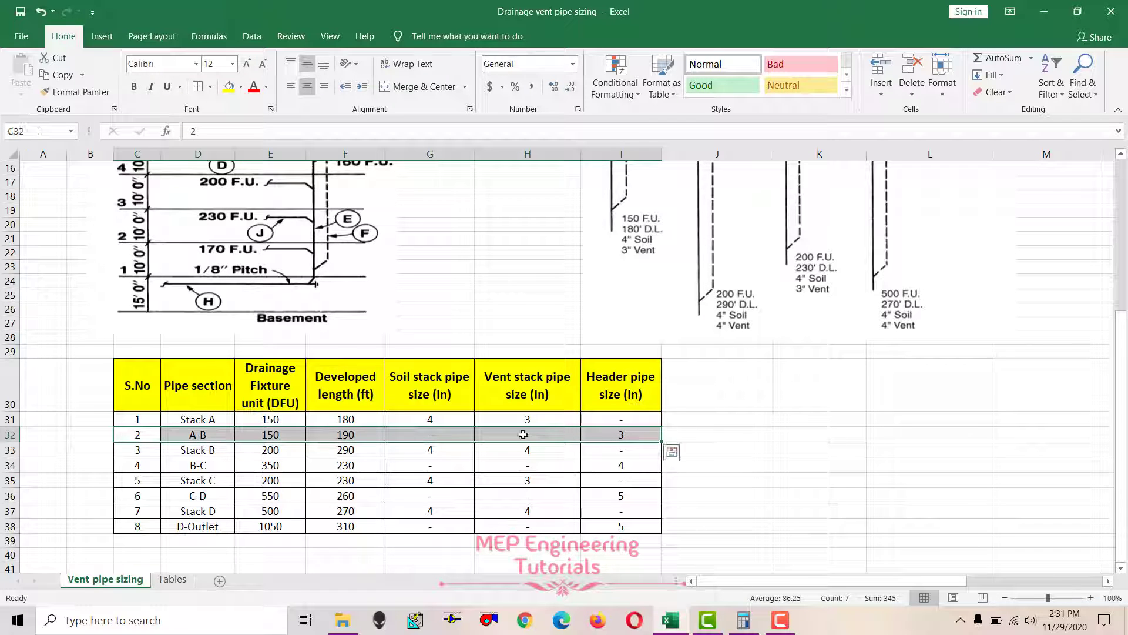
drag(192, 418, 646, 419)
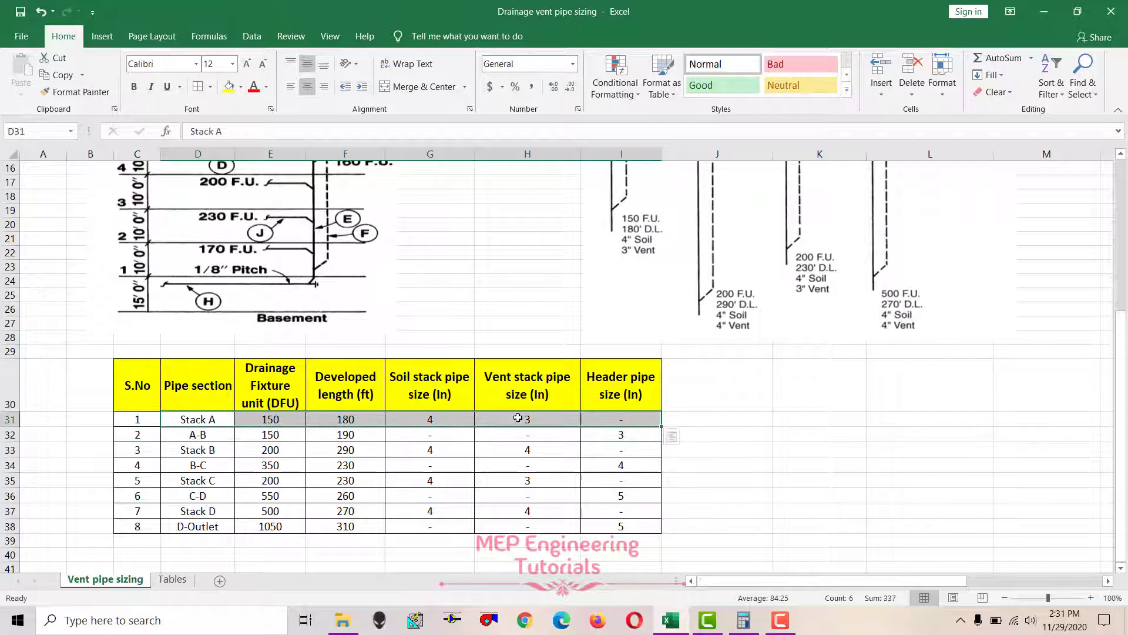
click(447, 418)
click(536, 420)
scroll(573, 463, up, 5)
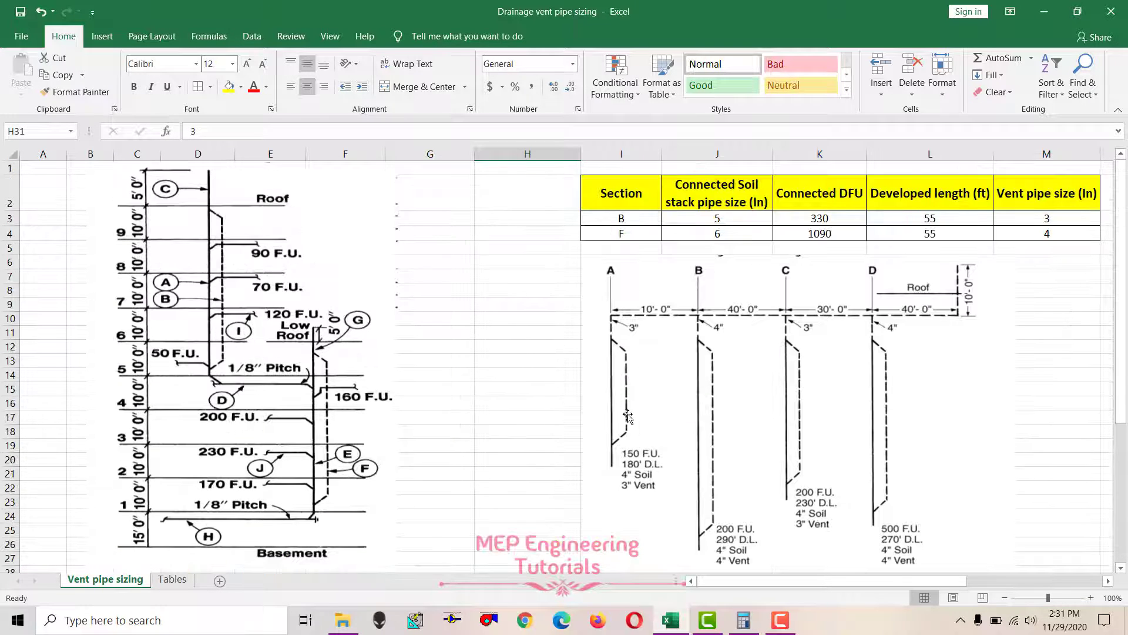
scroll(627, 416, down, 5)
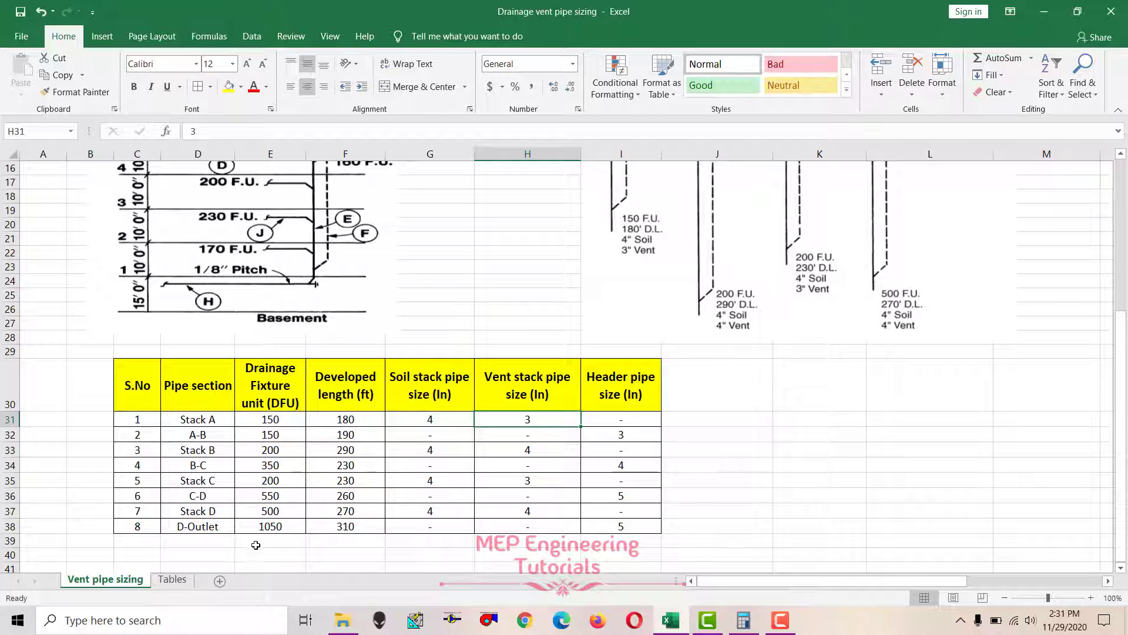
Step: Look up Stack A's DFU in Table 6-3 to determine its soil stack diameter, and check it against the sizing table
click(418, 422)
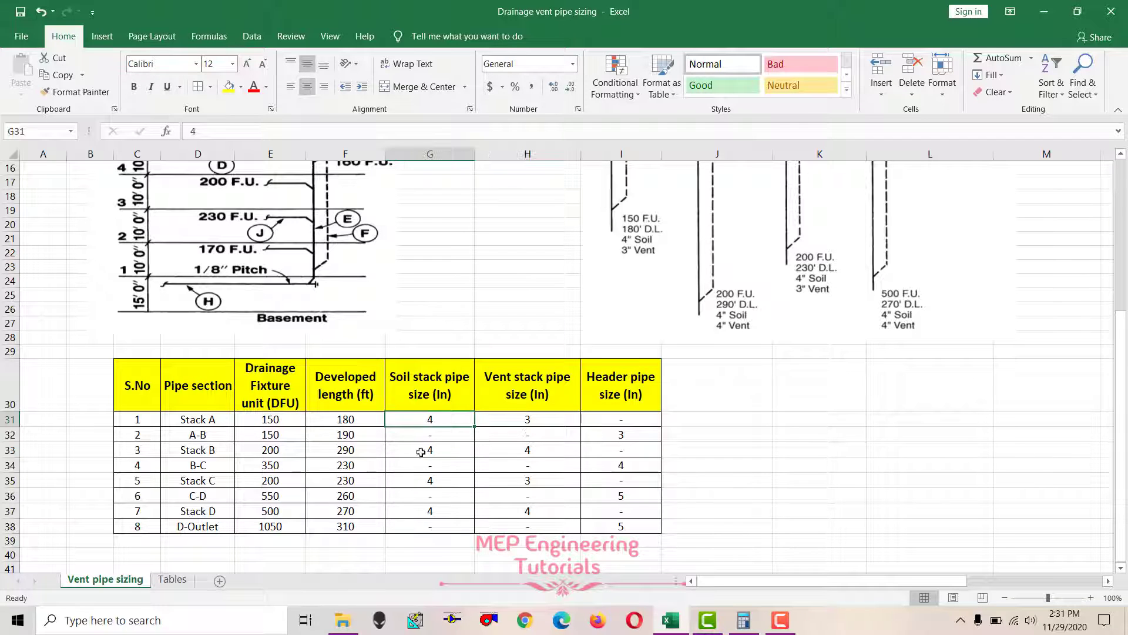
click(173, 579)
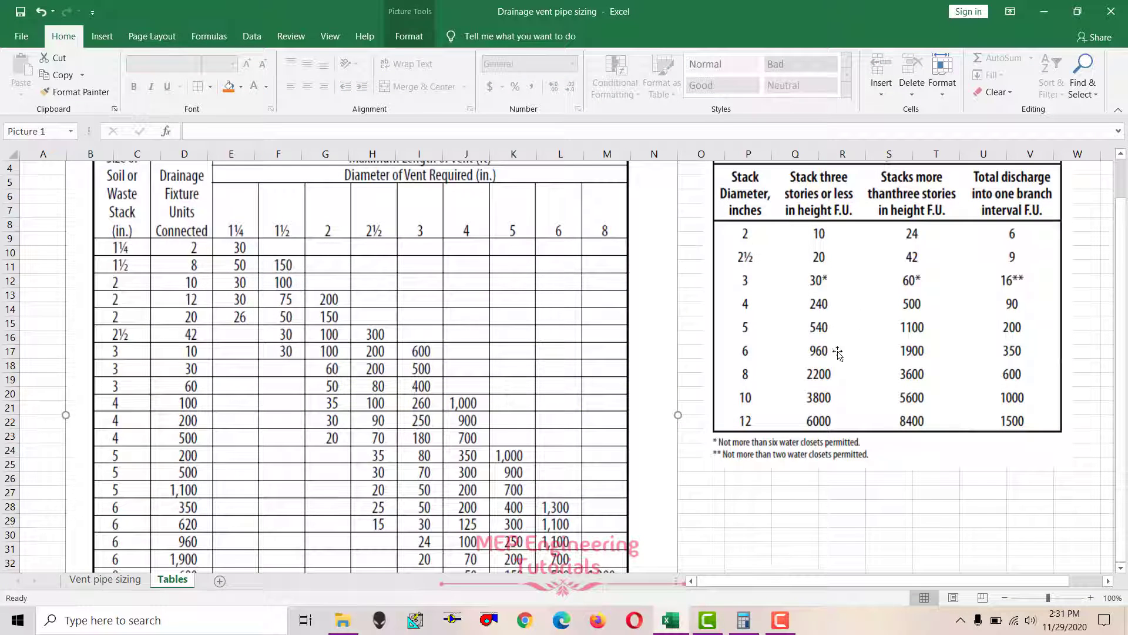
scroll(745, 206, up, 3)
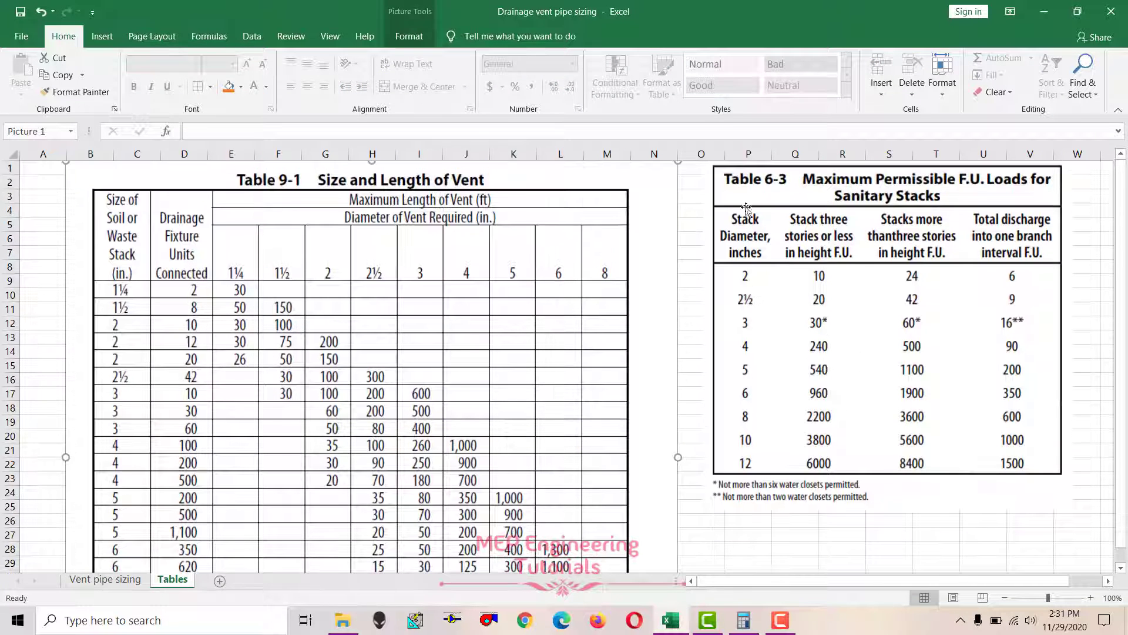
click(112, 581)
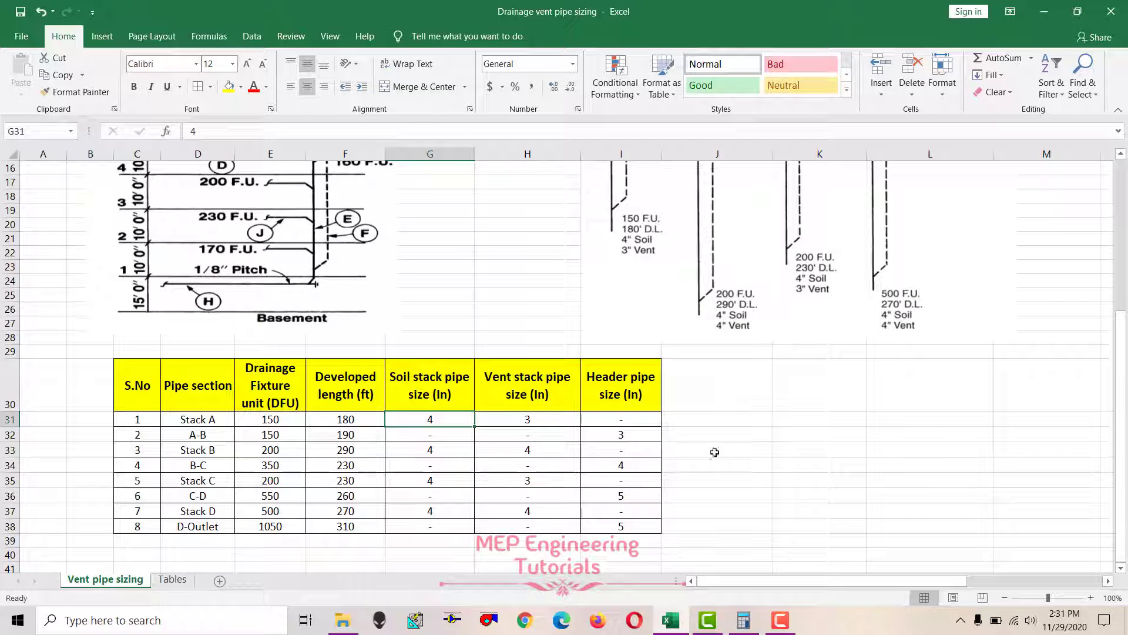
click(271, 421)
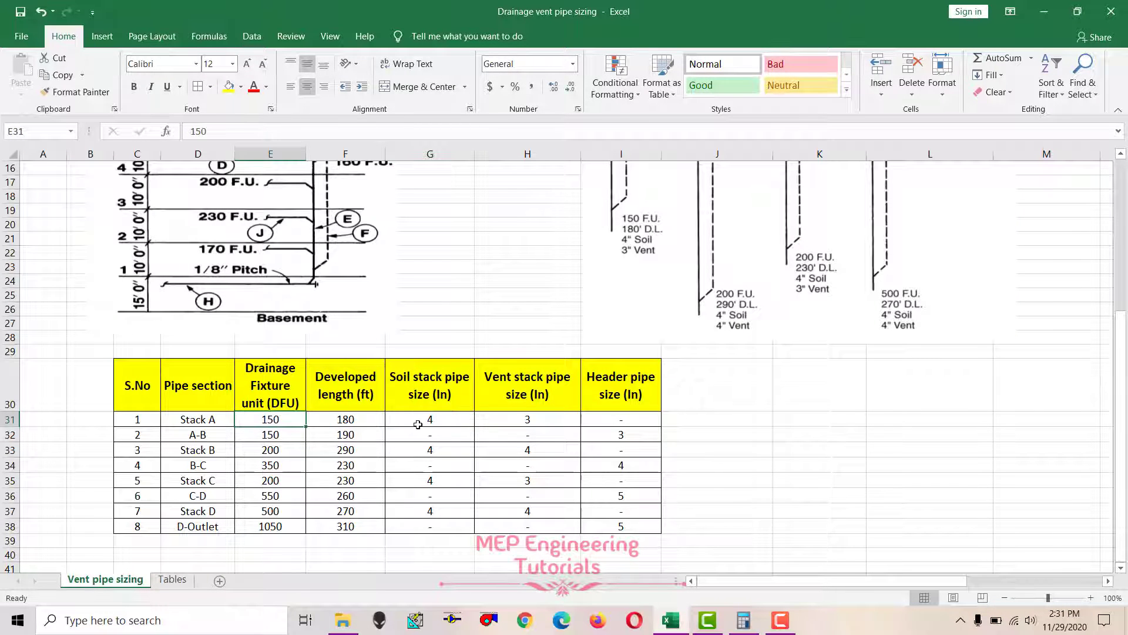
click(171, 580)
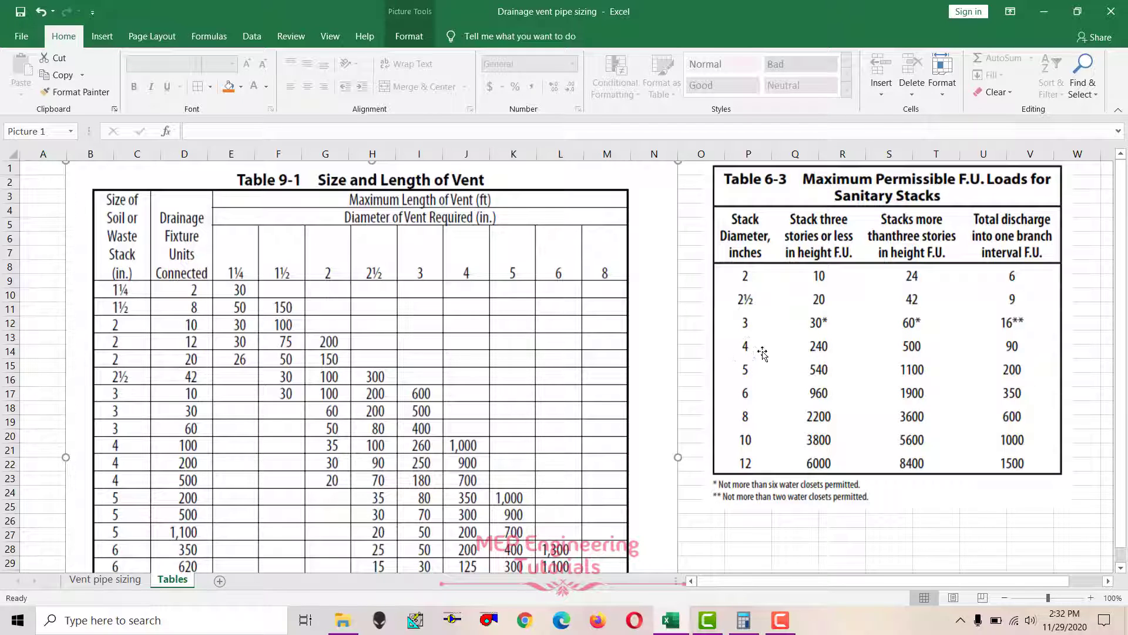
click(105, 580)
click(433, 423)
Step: Find Stack A's vent diameter in Table 9-1 from its soil stack size, DFU and developed length, and check its vent stack size
click(505, 421)
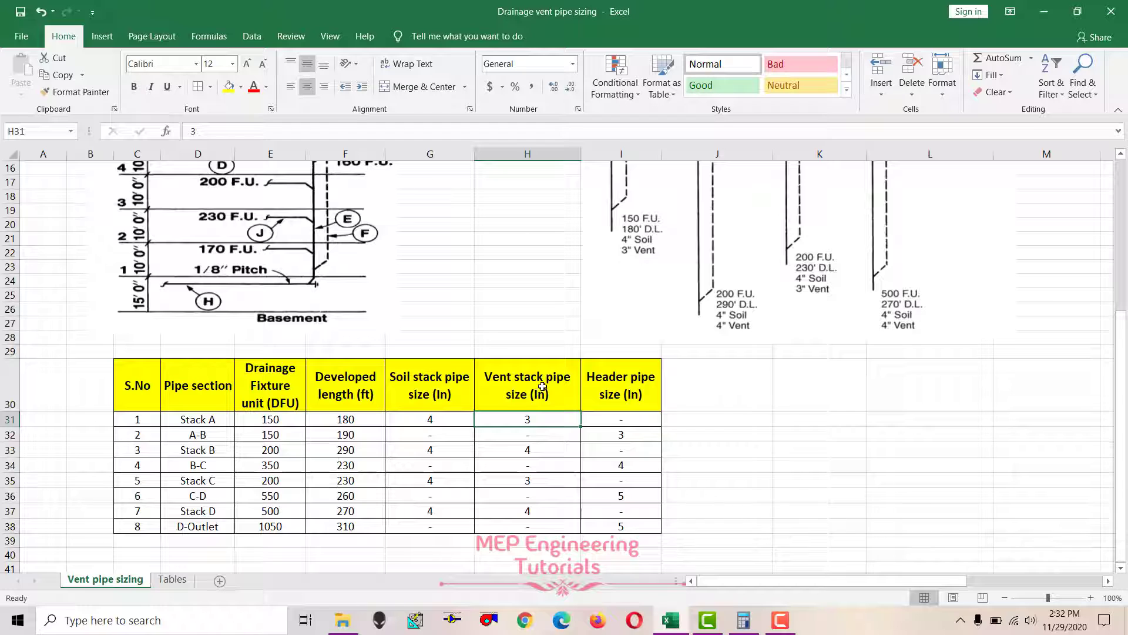
click(330, 417)
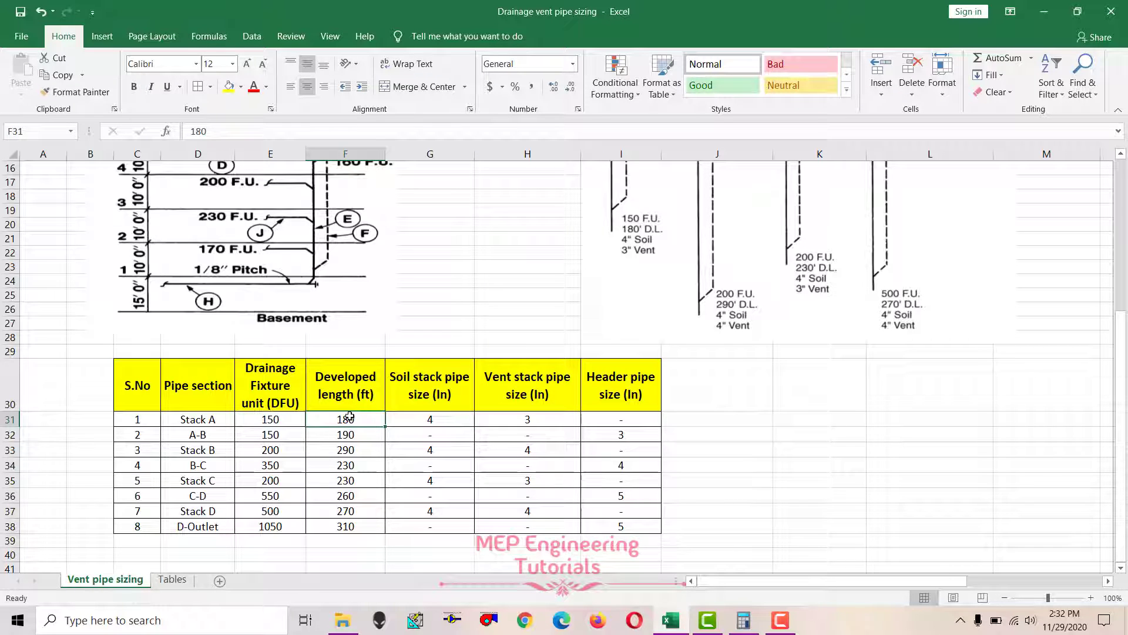
click(432, 421)
click(284, 422)
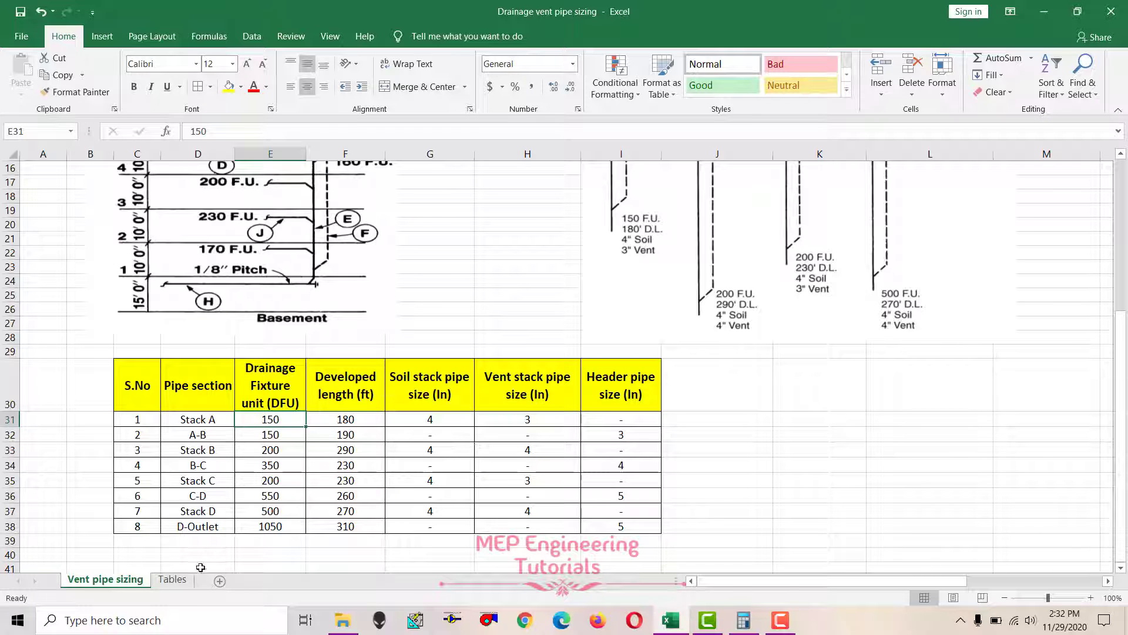
click(176, 581)
click(132, 582)
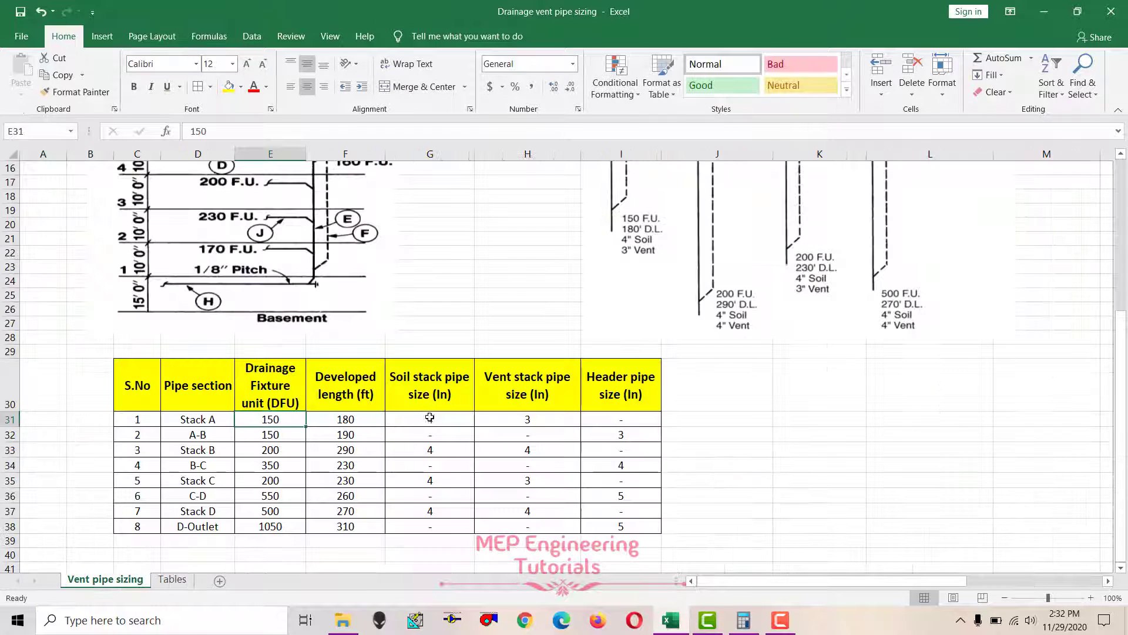
click(360, 421)
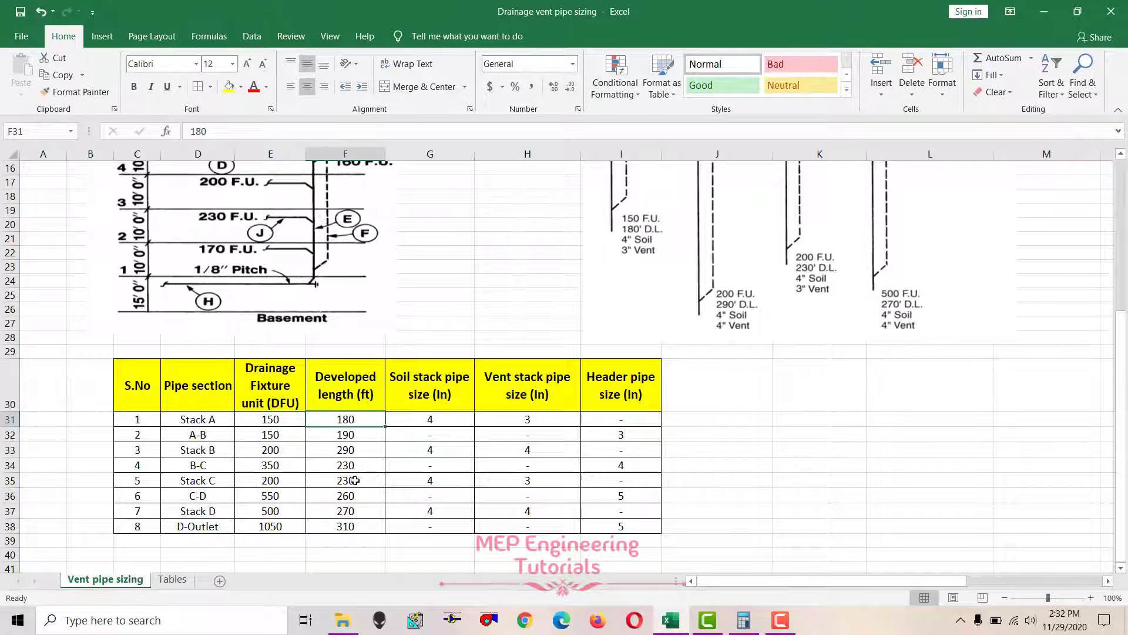
click(173, 580)
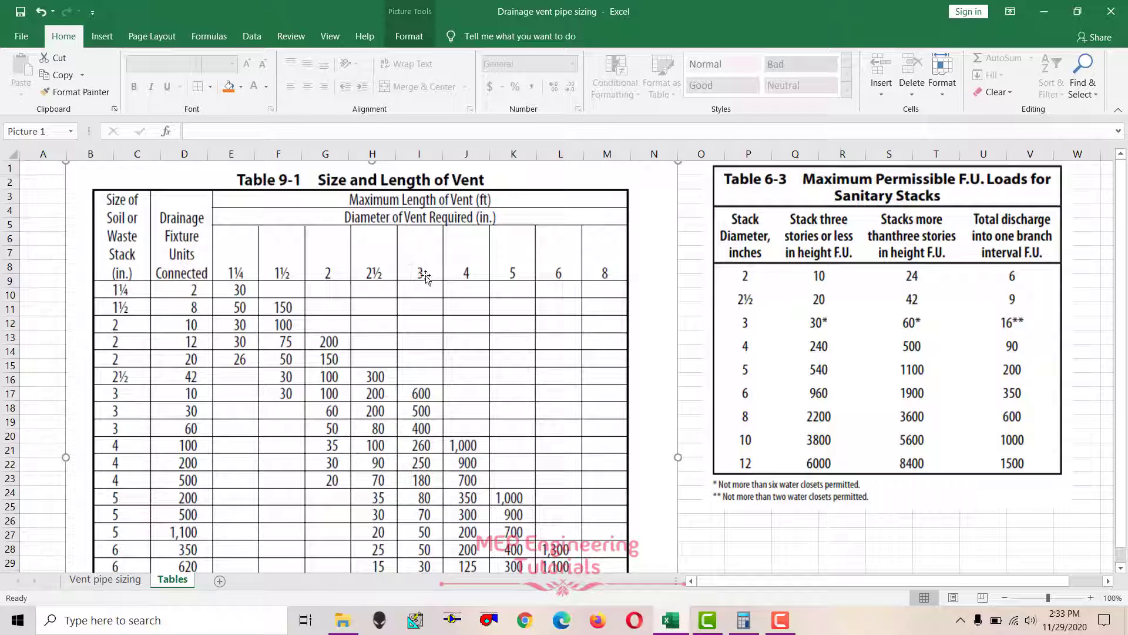
click(101, 581)
click(526, 420)
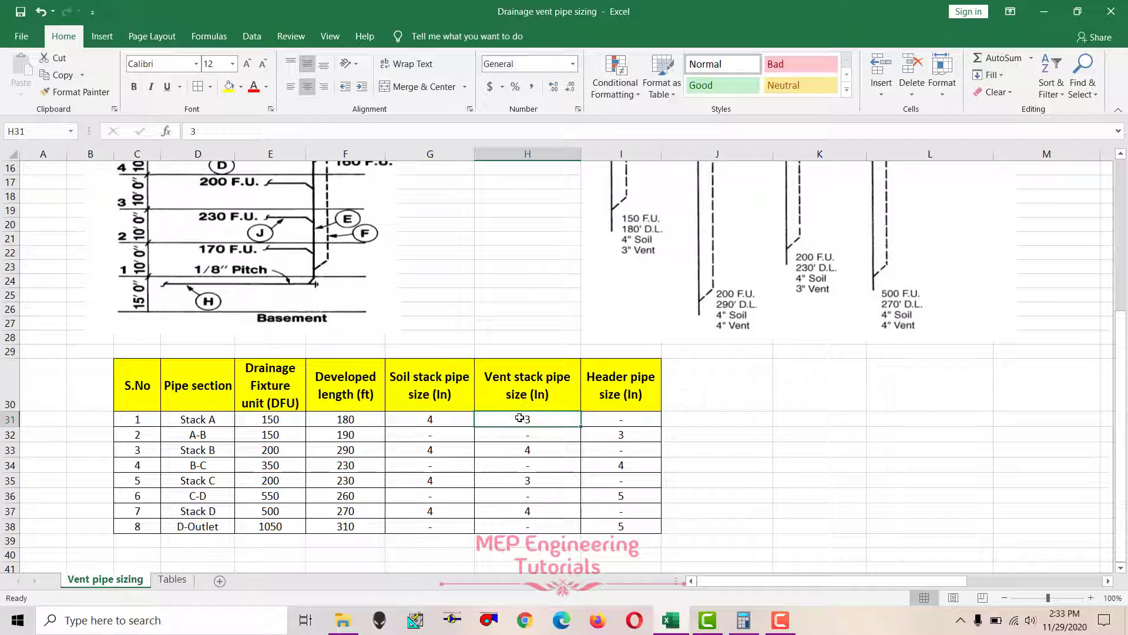
Step: Compare header section A-B's header pipe size in the sizing table with the A to B run on the vent header diagram
drag(137, 433, 621, 434)
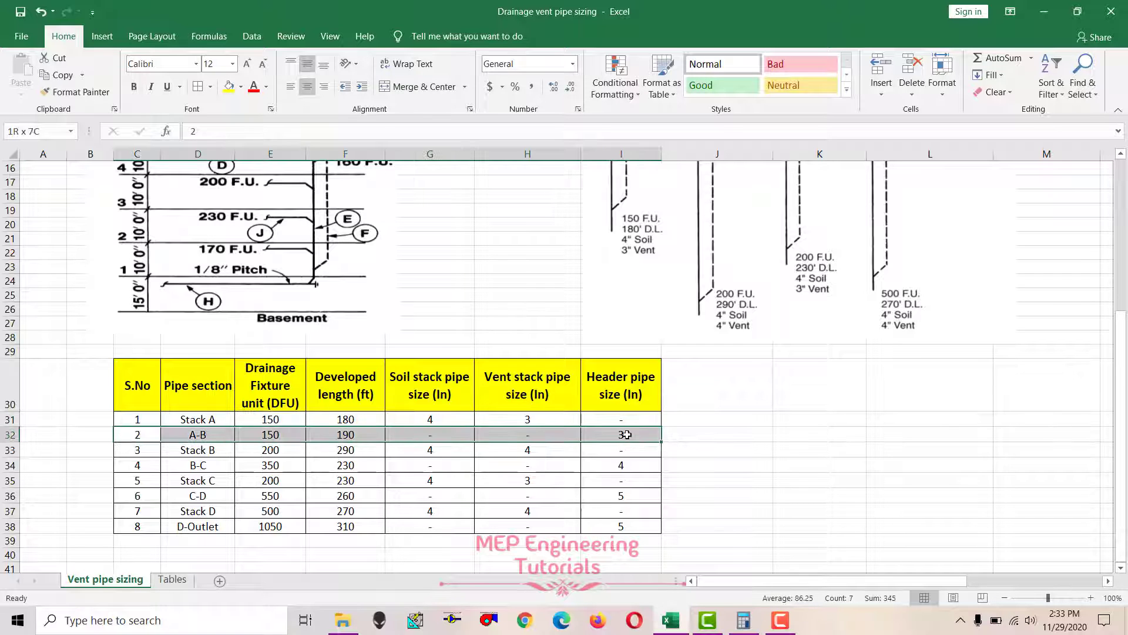
scroll(700, 314, up, 5)
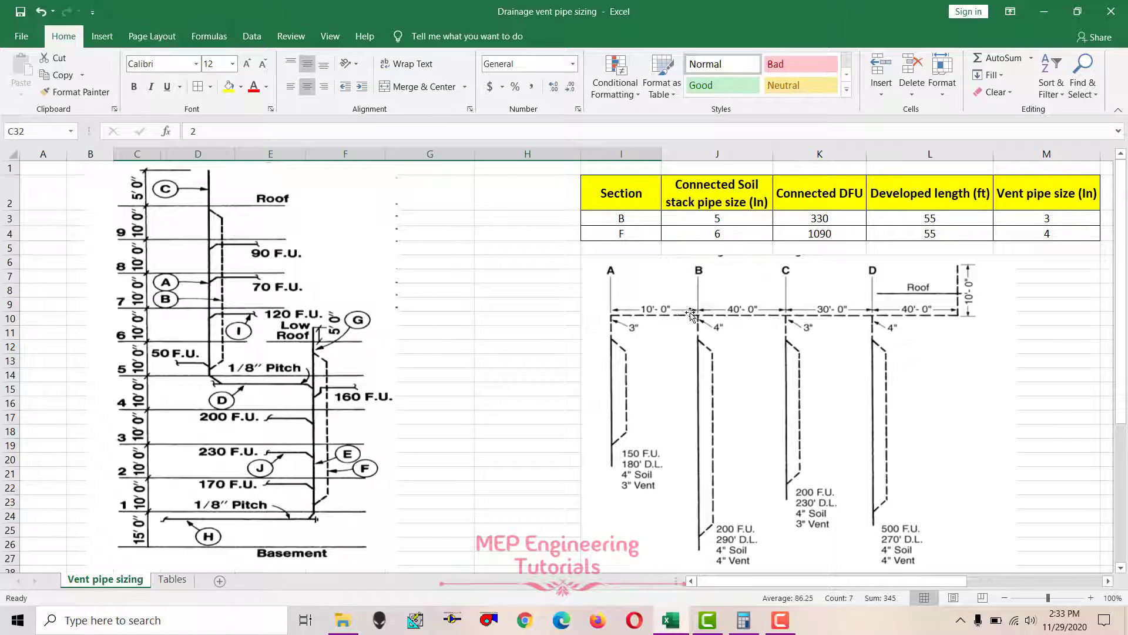
scroll(699, 340, down, 4)
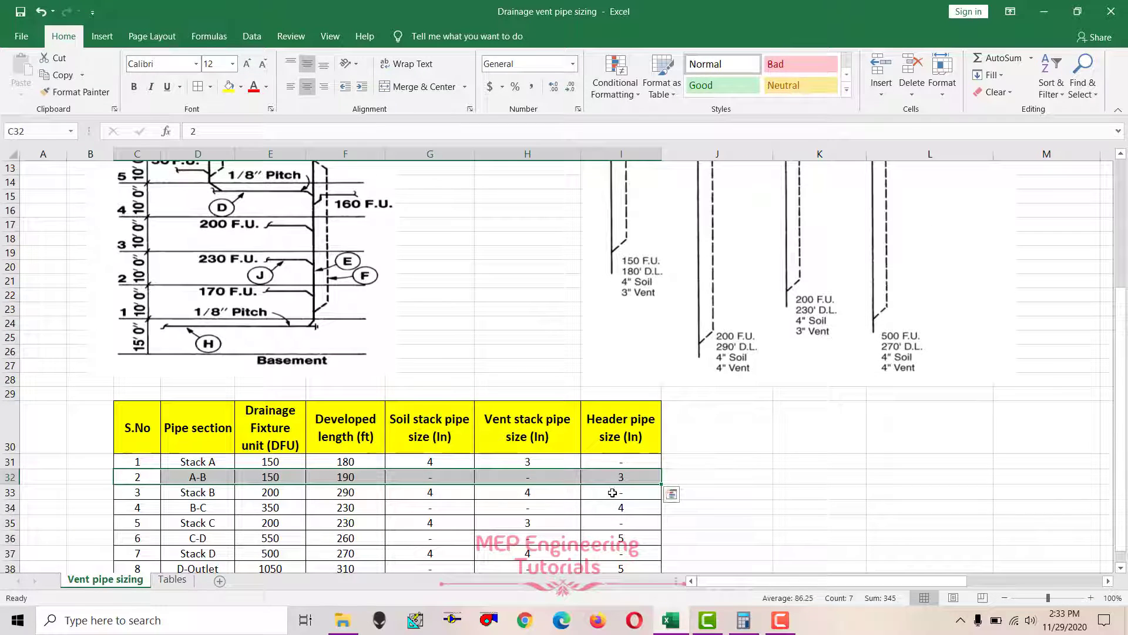
click(621, 477)
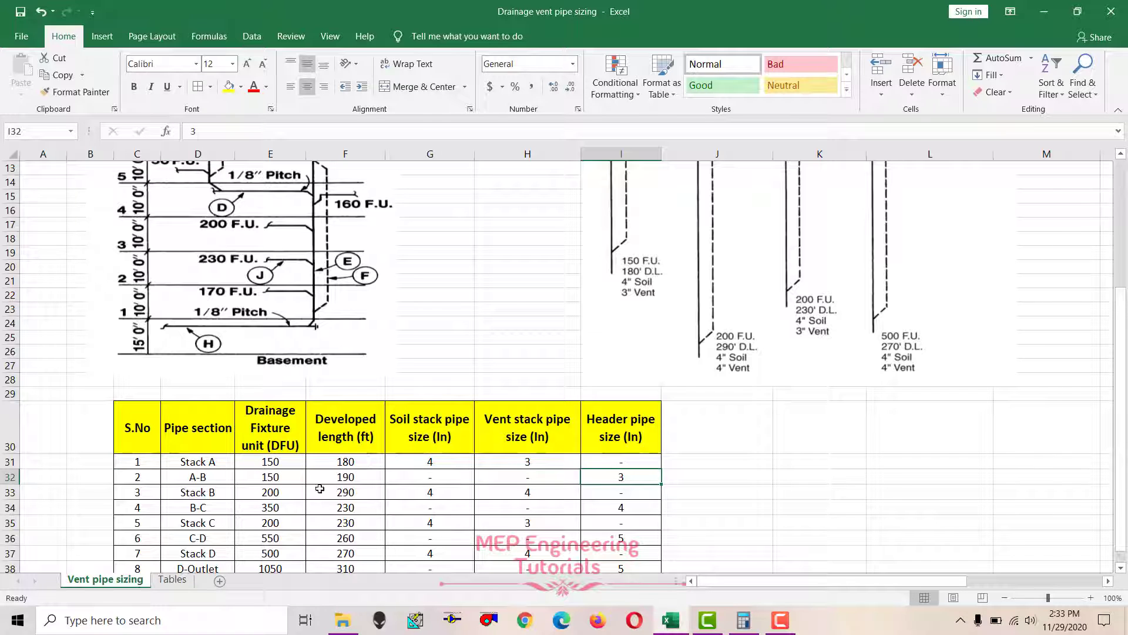
scroll(351, 498, up, 3)
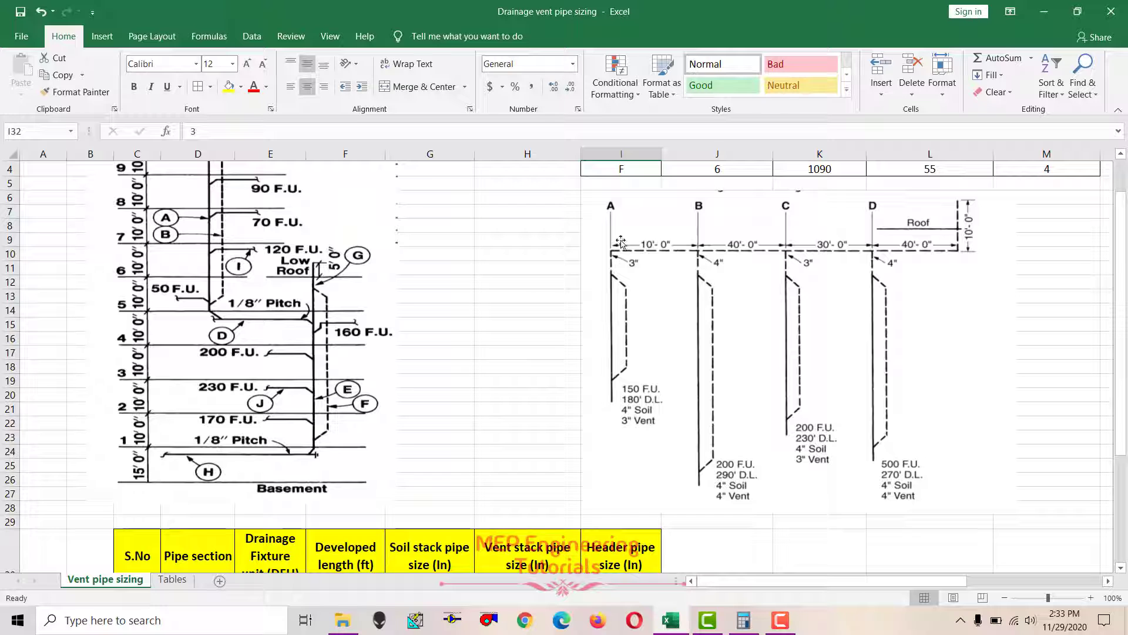
scroll(428, 372, down, 3)
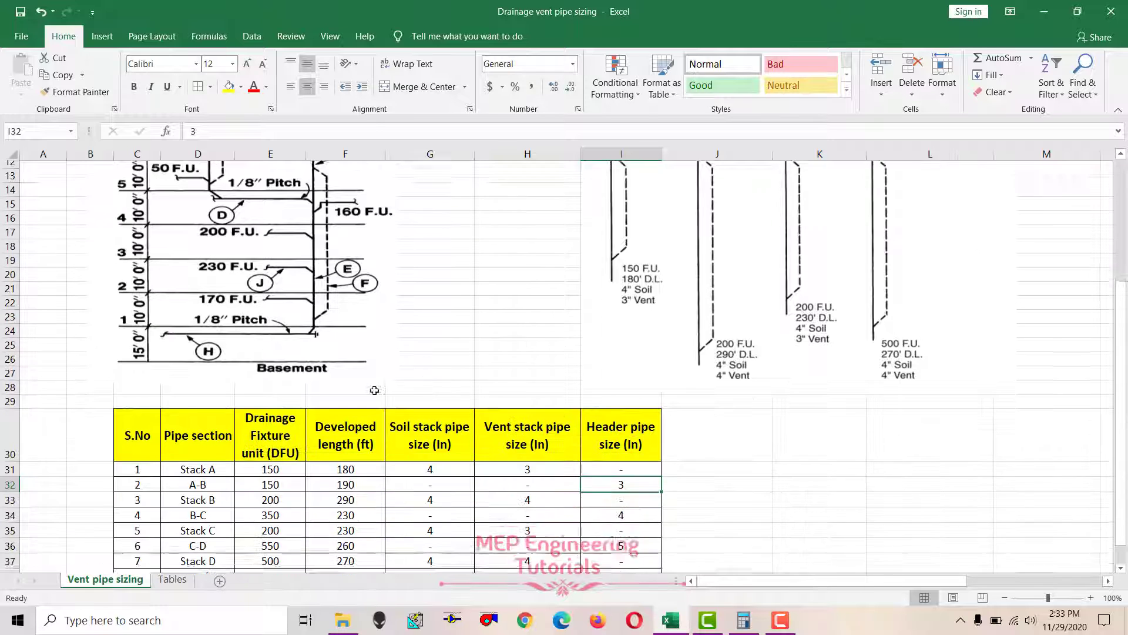
Step: Inspect the formula behind section A-B's developed length against the header distance between stacks A and B
double_click(346, 475)
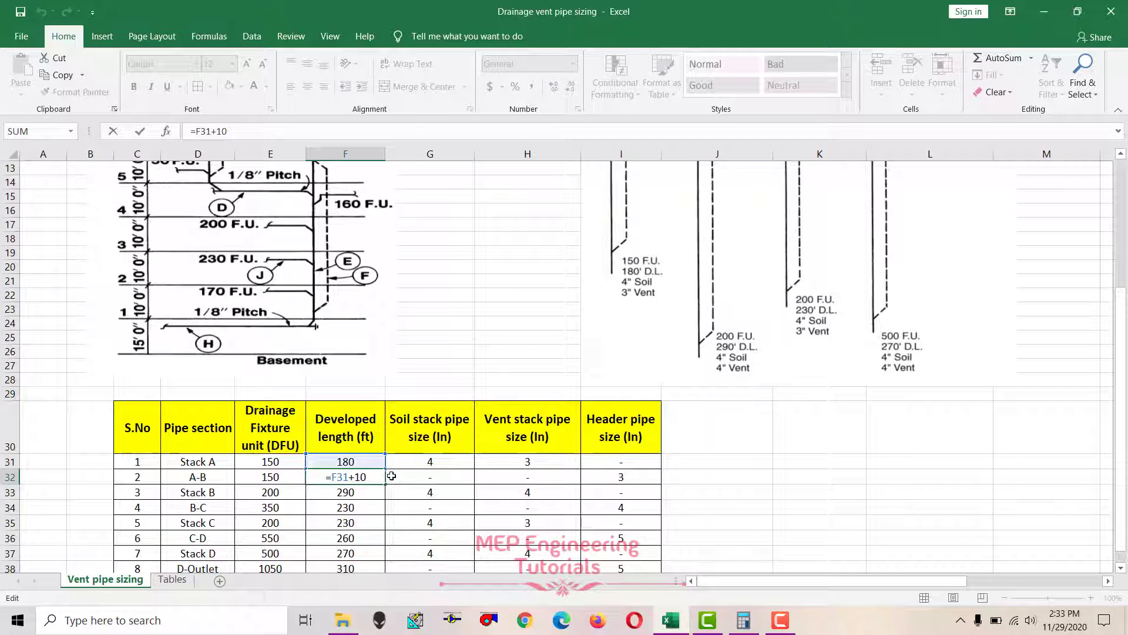
key(Return)
scroll(588, 353, up, 4)
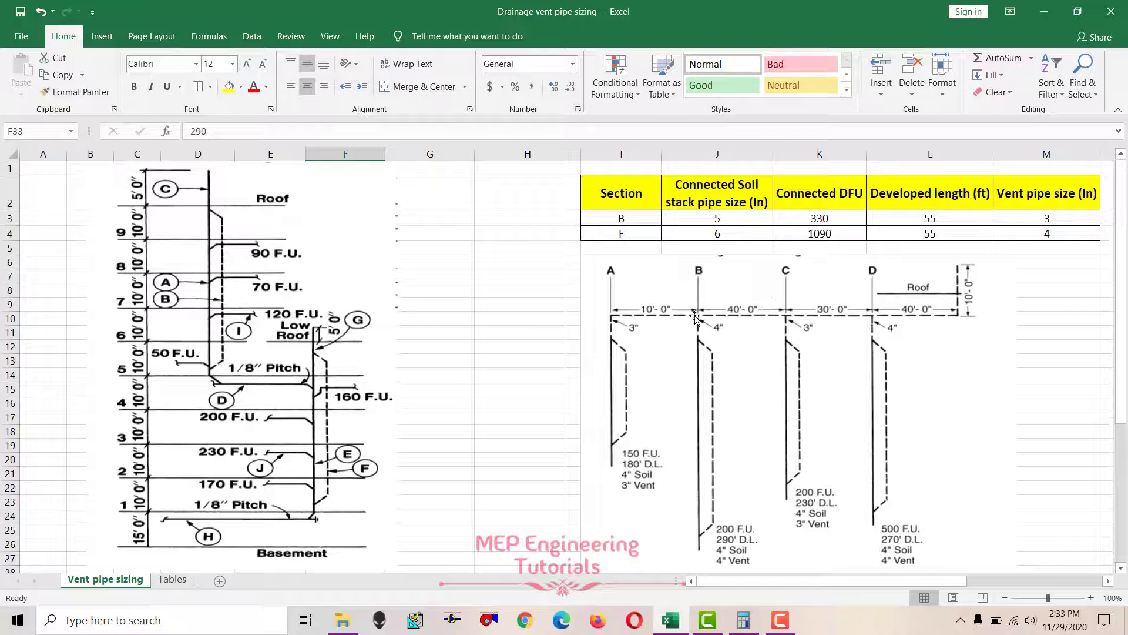
Step: Check section A-B's DFU in the sizing table against the fixture units of the stack feeding it on the diagram
scroll(656, 411, down, 4)
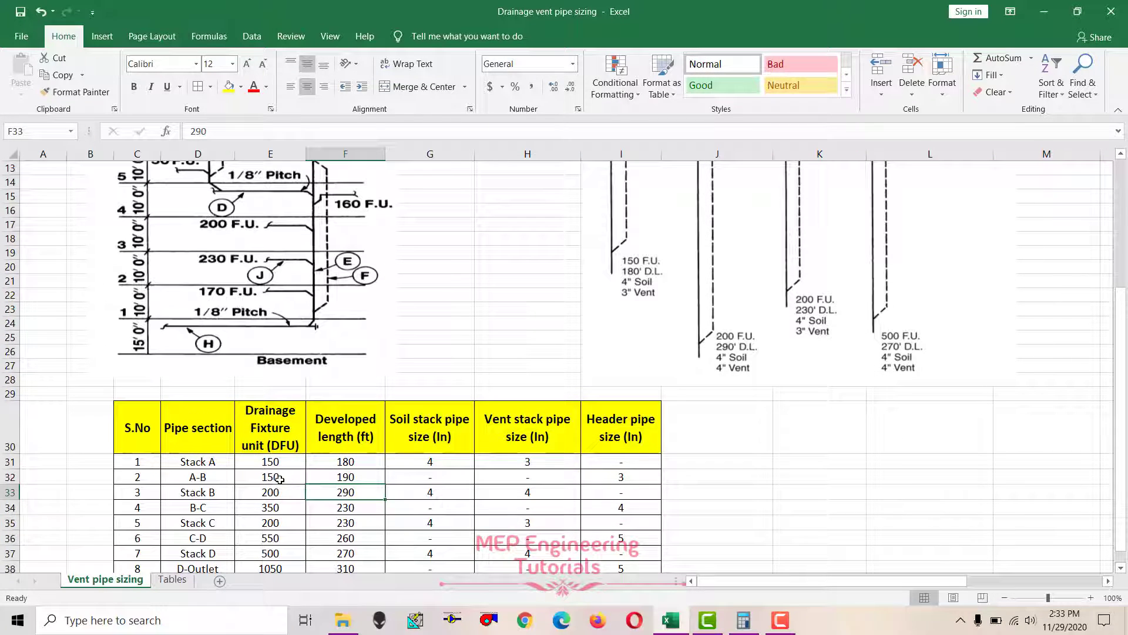
click(280, 478)
scroll(715, 387, up, 4)
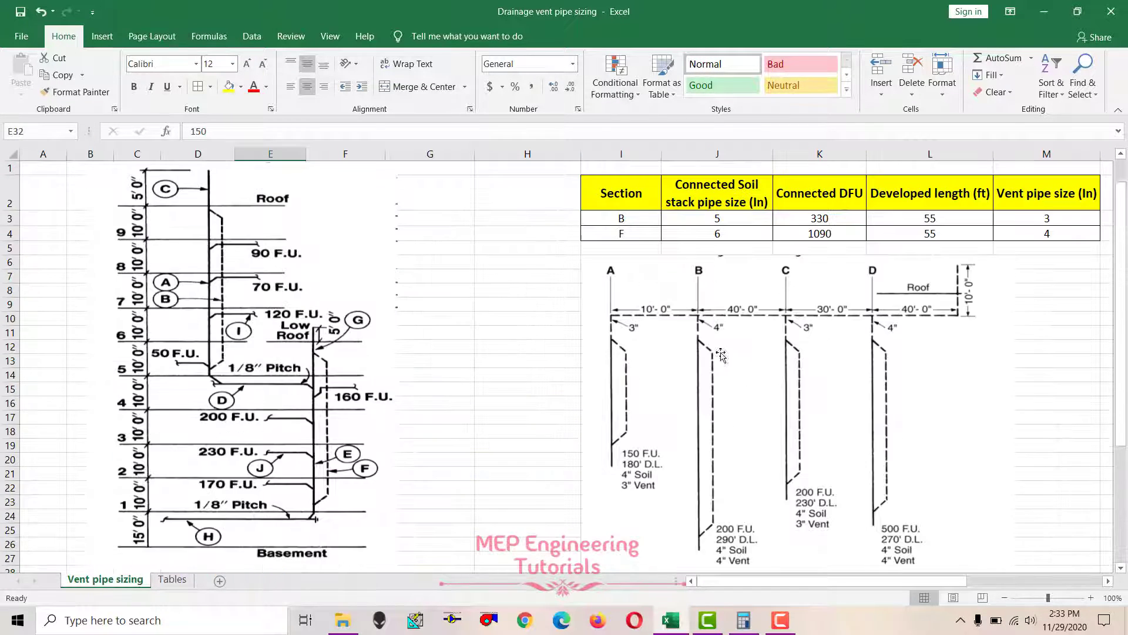
scroll(596, 402, down, 5)
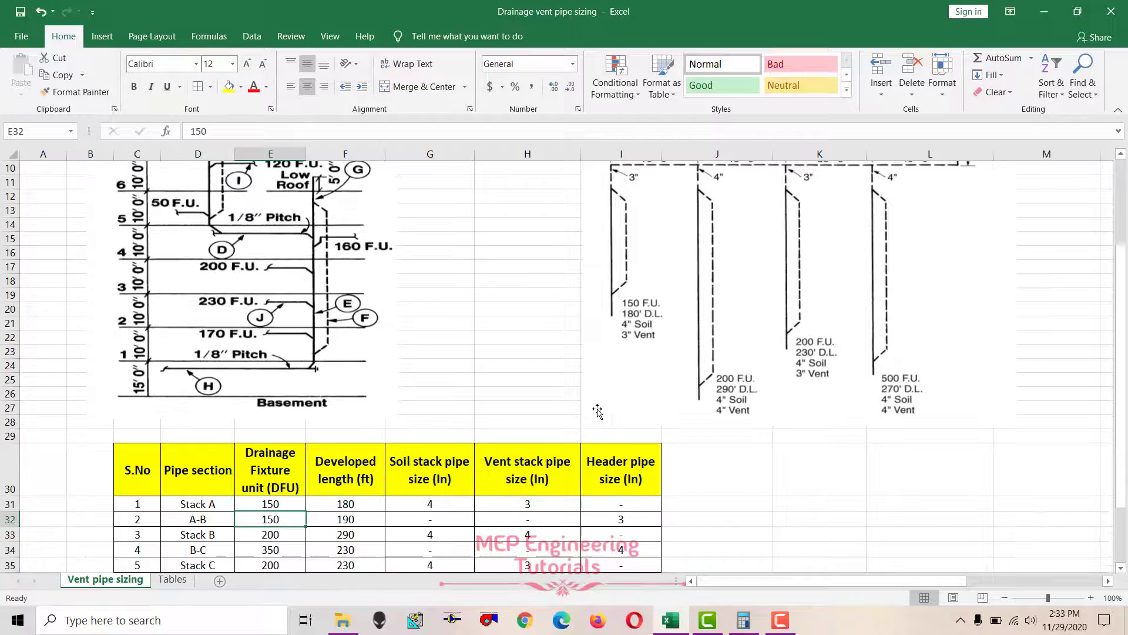
Step: Review header section A-B's DFU and developed length in the sizing table as inputs for its vent lookup
click(410, 440)
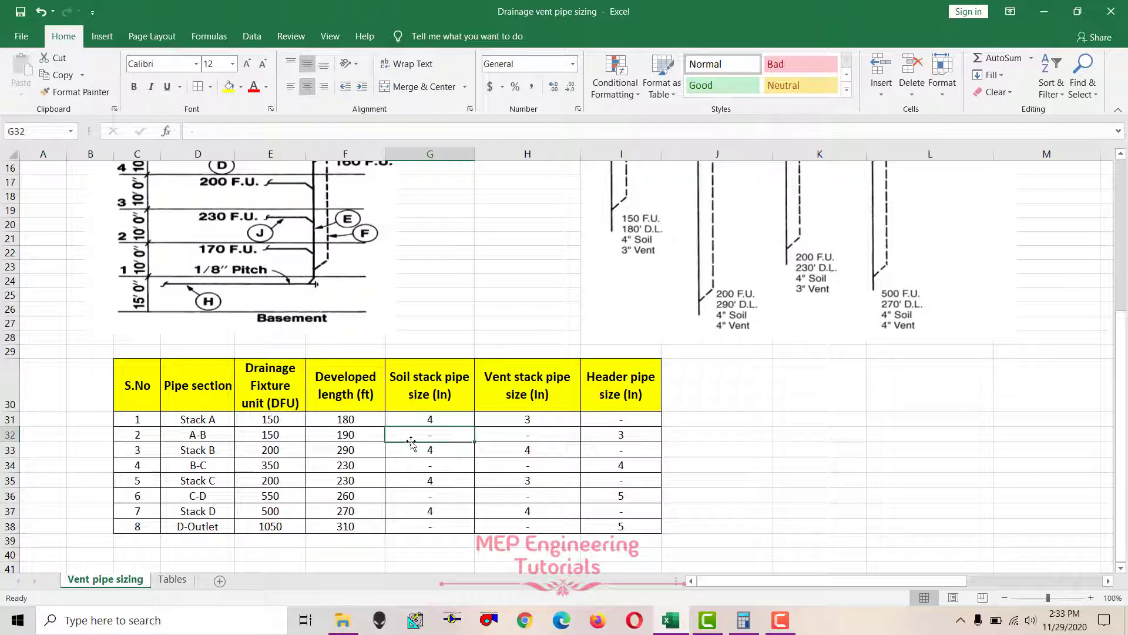
click(265, 441)
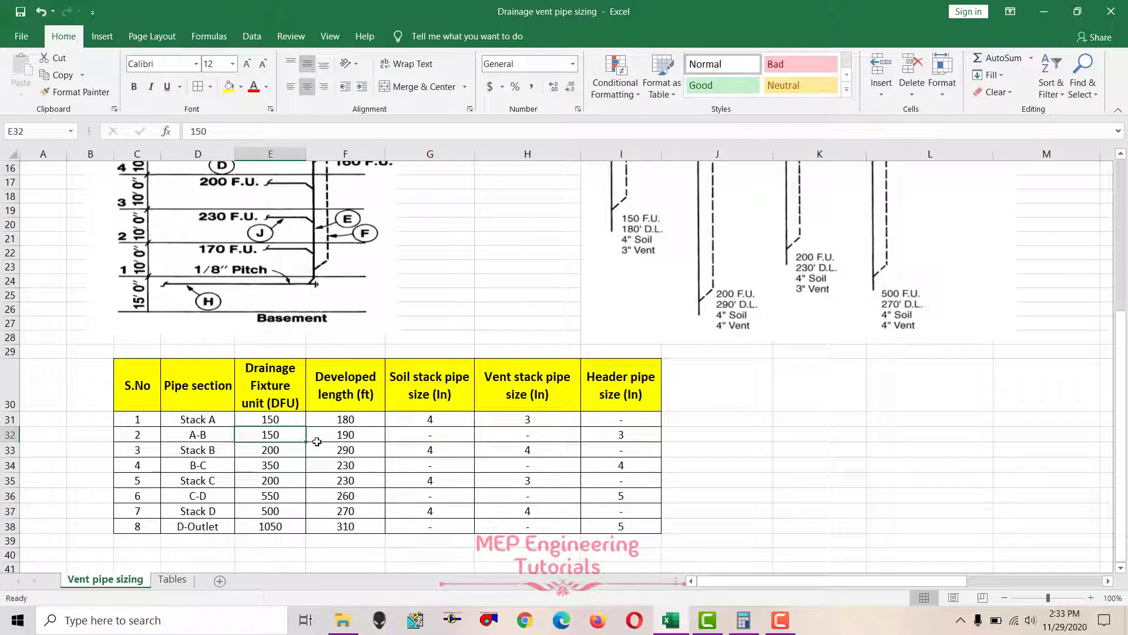
click(349, 436)
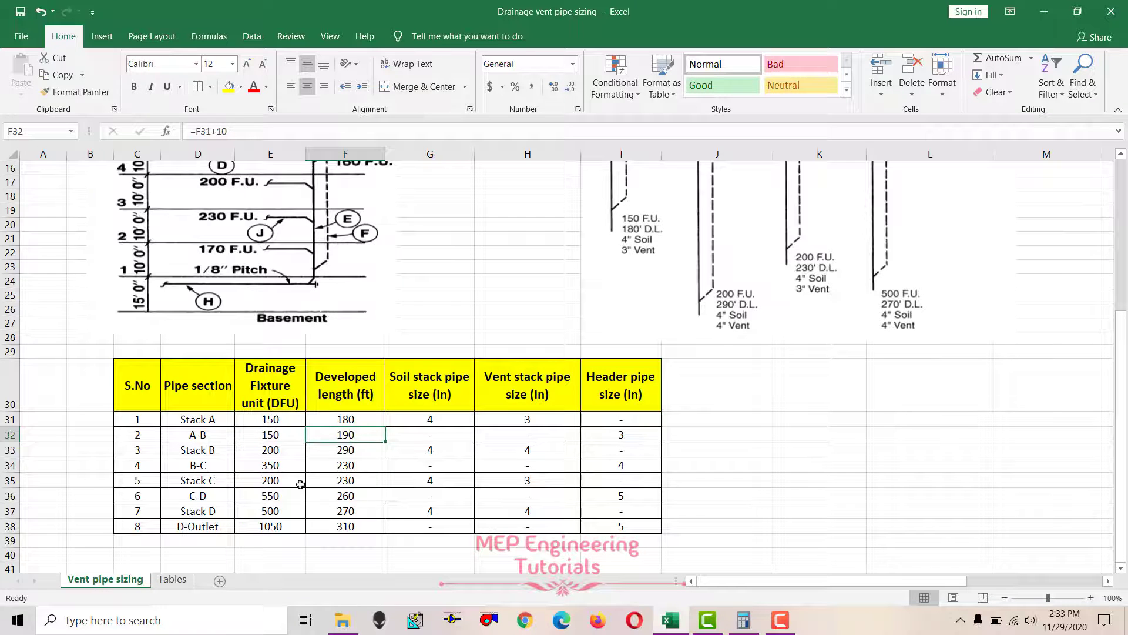
click(272, 435)
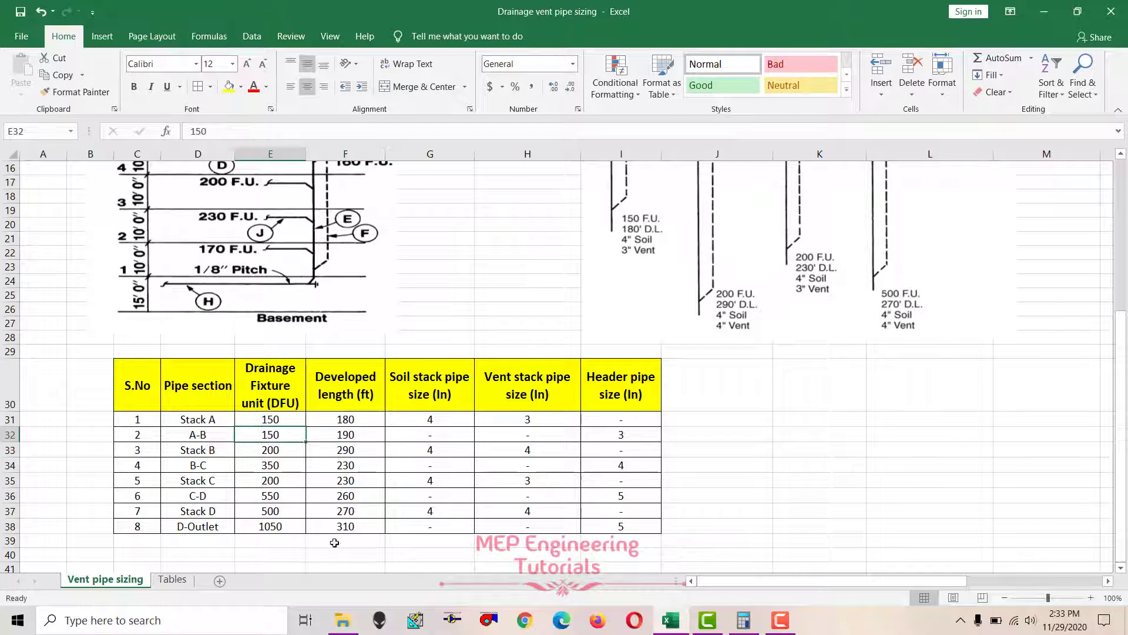
Step: Find header section A-B's vent diameter in Table 9-1 from its DFU and developed length, and check its header pipe size
click(170, 580)
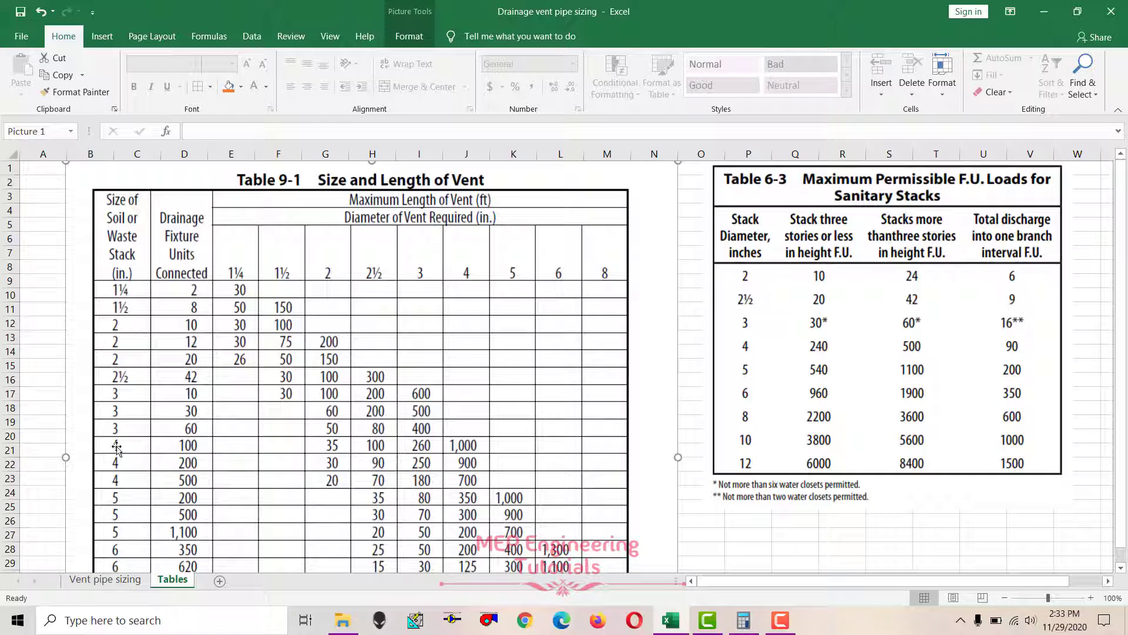
click(115, 580)
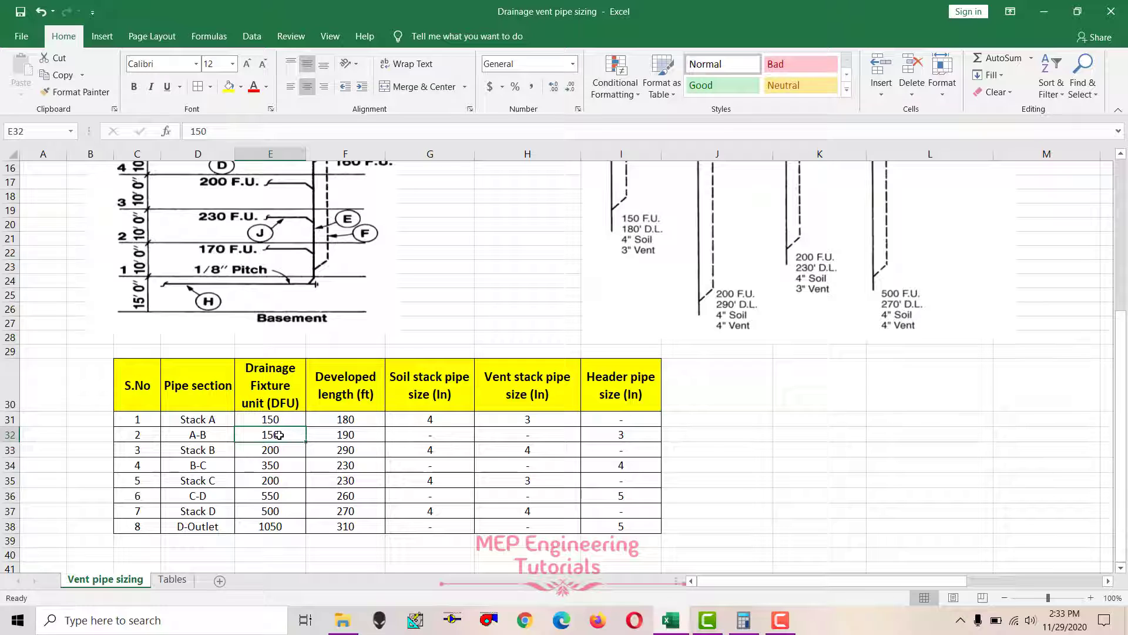
click(172, 580)
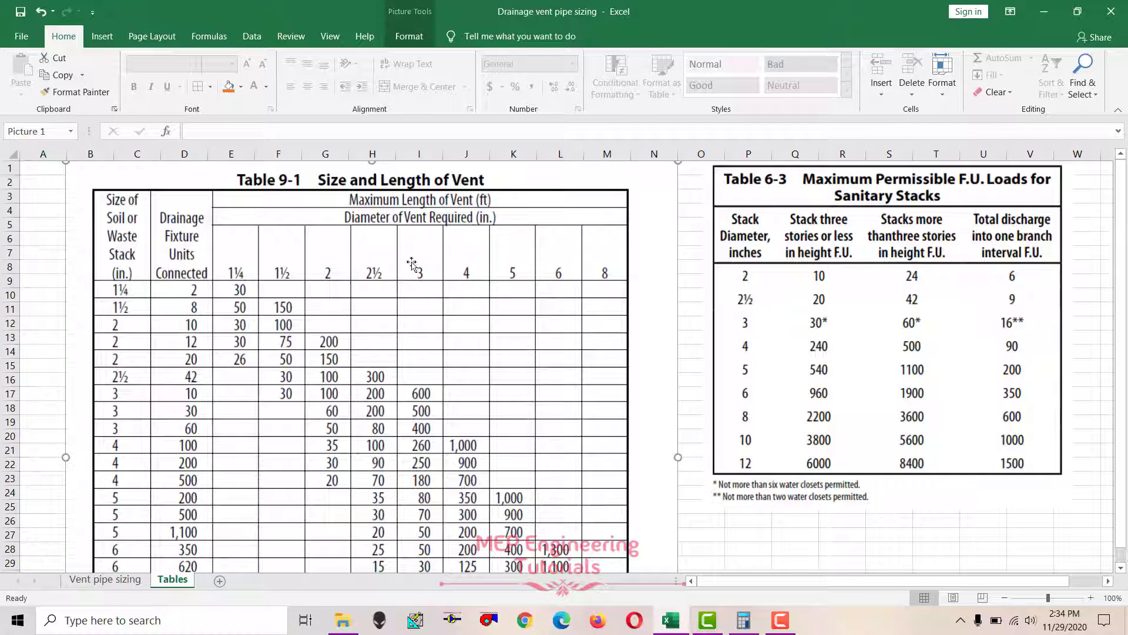
click(105, 579)
drag(602, 432, 141, 435)
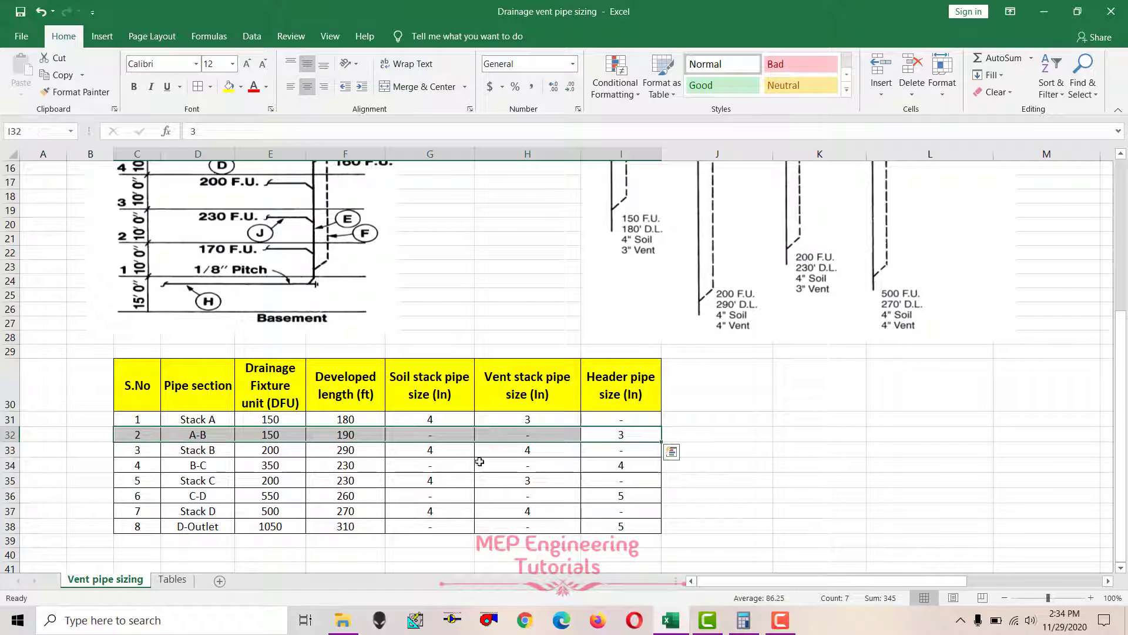
click(617, 440)
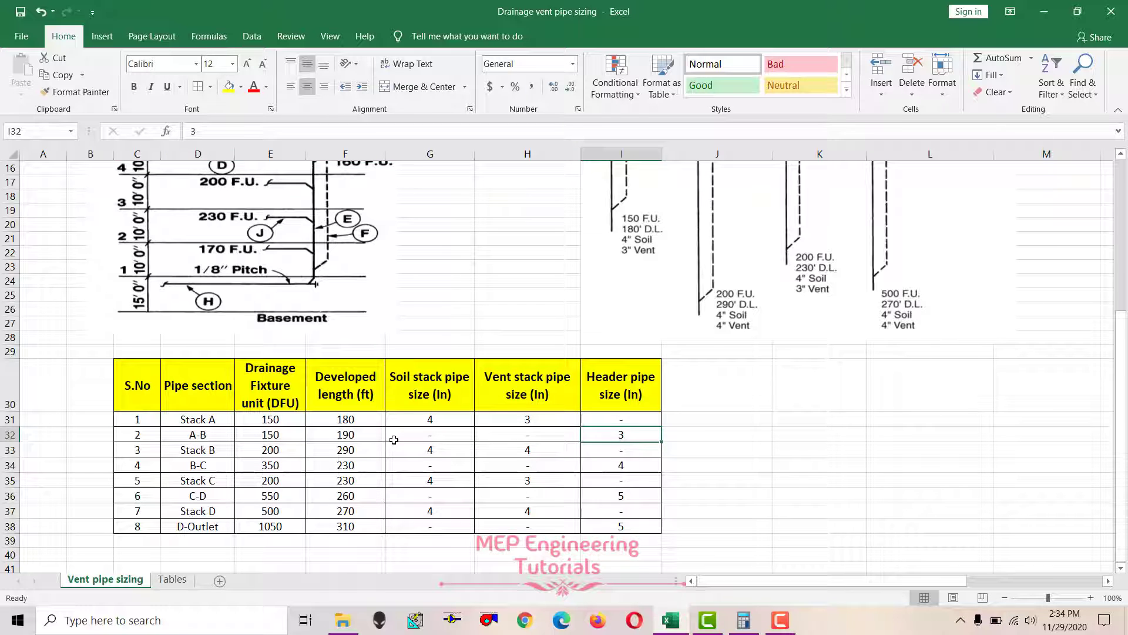
Step: Compare Stack B's DFU, developed length and soil stack size in the sizing table with its labels on the vent header diagram
scroll(392, 432, down, 1)
scroll(505, 400, up, 3)
scroll(681, 329, up, 2)
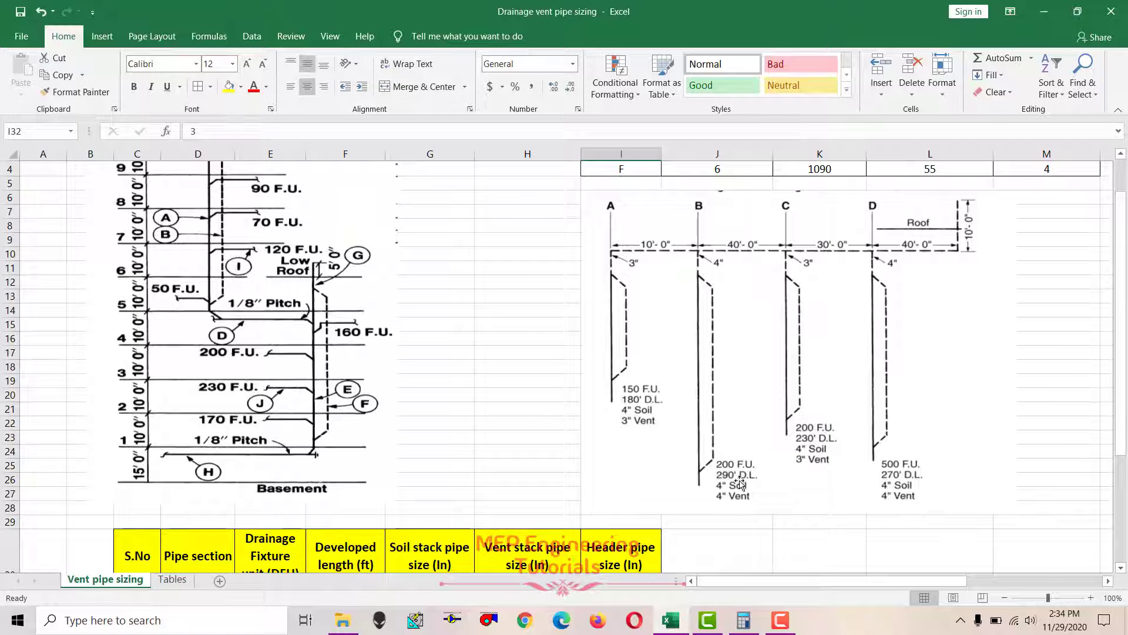
scroll(733, 489, down, 4)
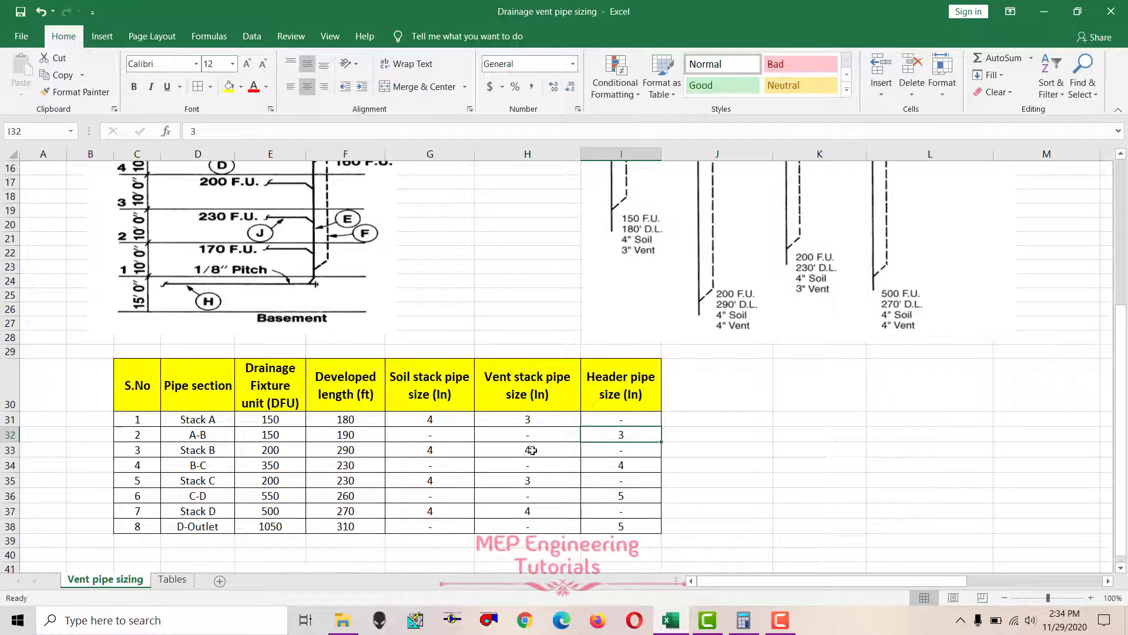
drag(140, 453, 591, 449)
click(295, 447)
click(365, 449)
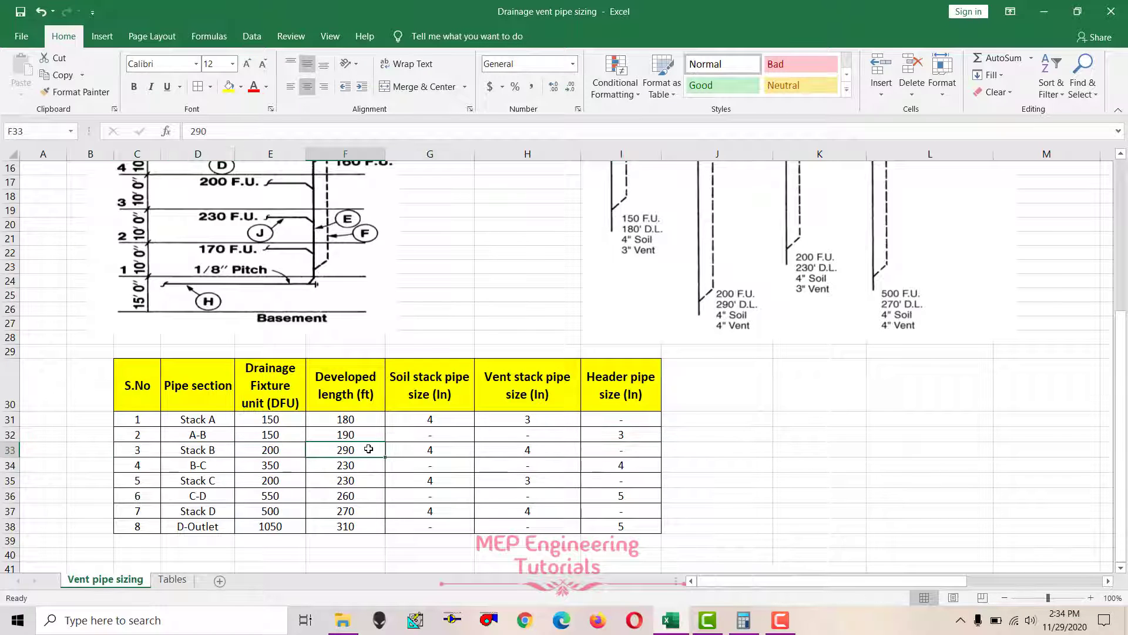
click(429, 453)
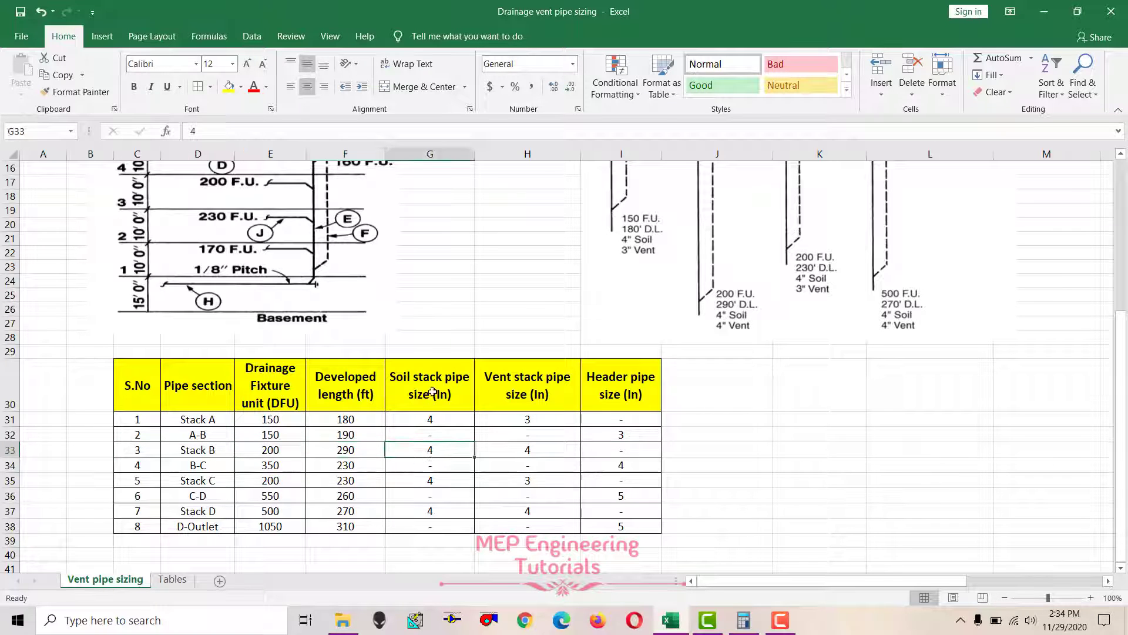
Step: Look up Stack B's soil stack diameter in Table 6-3 from its DFU and check its soil stack pipe size
click(530, 452)
click(428, 456)
click(274, 449)
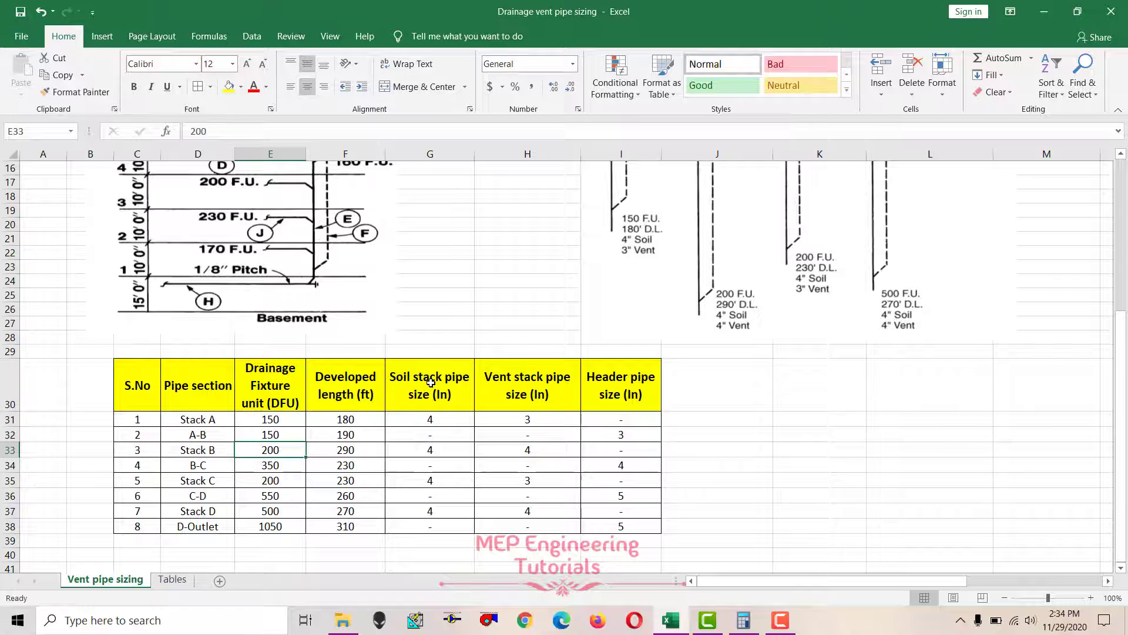
click(172, 579)
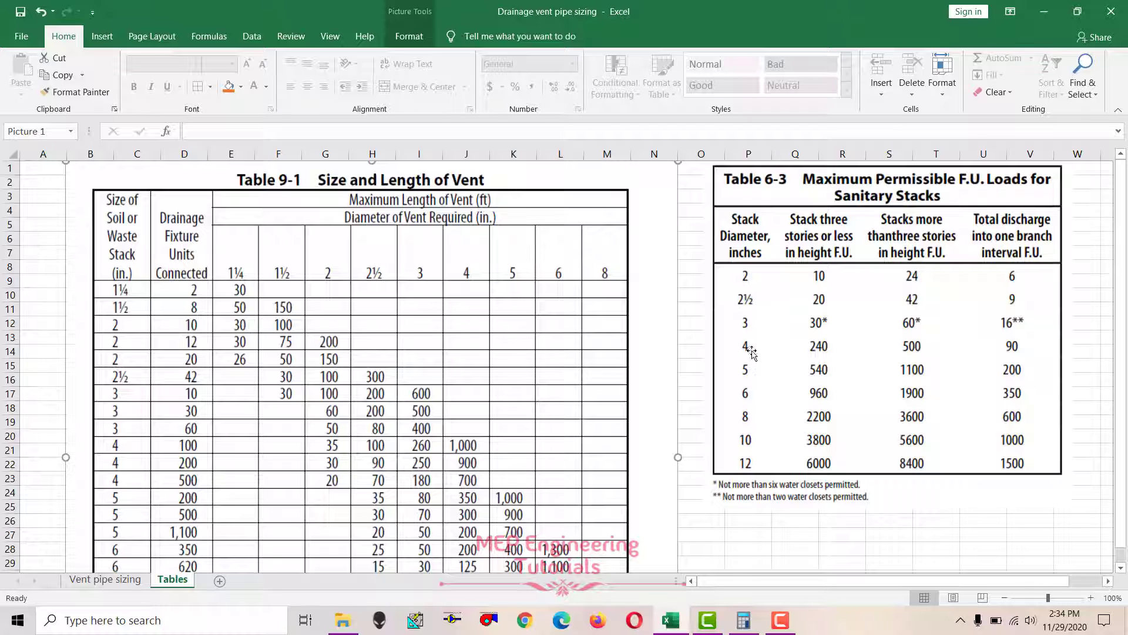
click(105, 579)
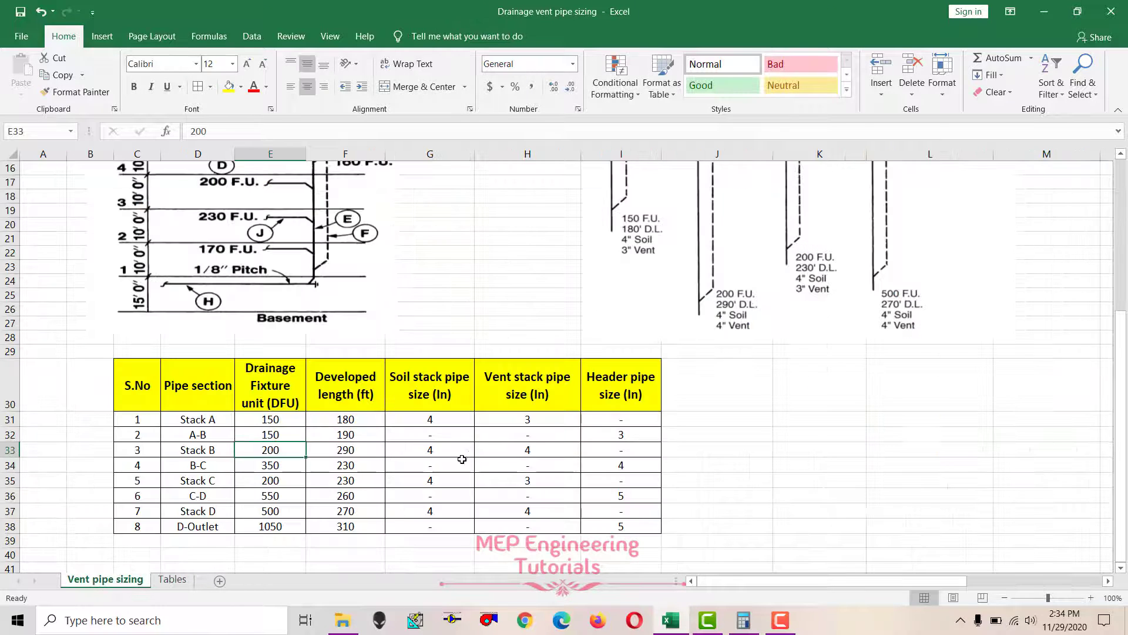
click(418, 452)
Step: Find Stack B's vent diameter in Table 9-1 from its soil stack size, DFU and developed length, and check its vent stack size
click(532, 450)
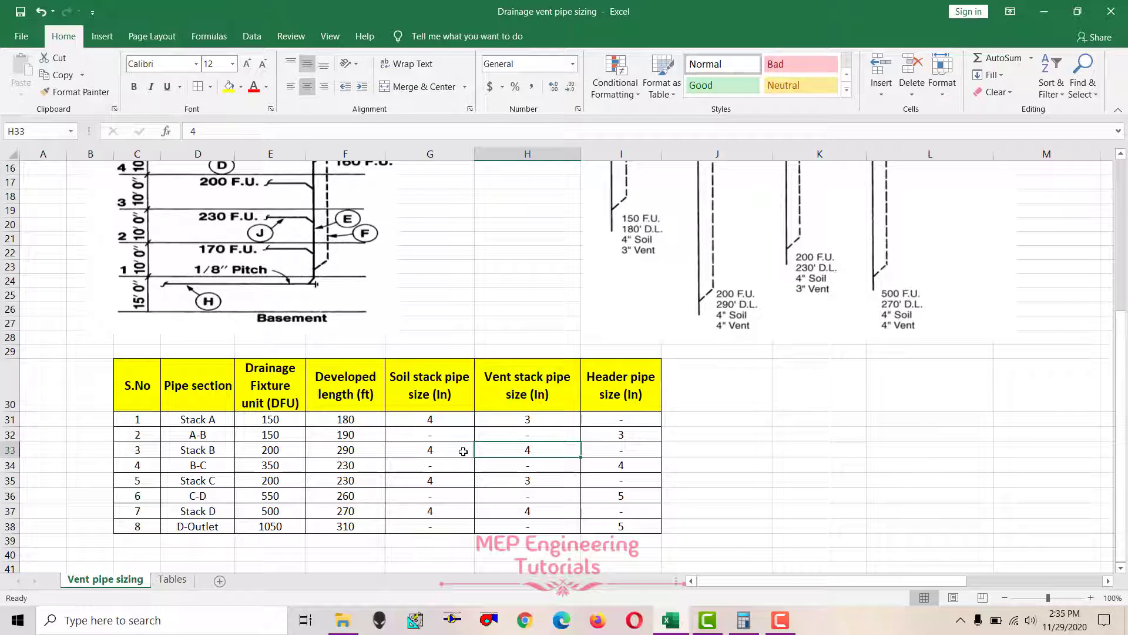
click(428, 450)
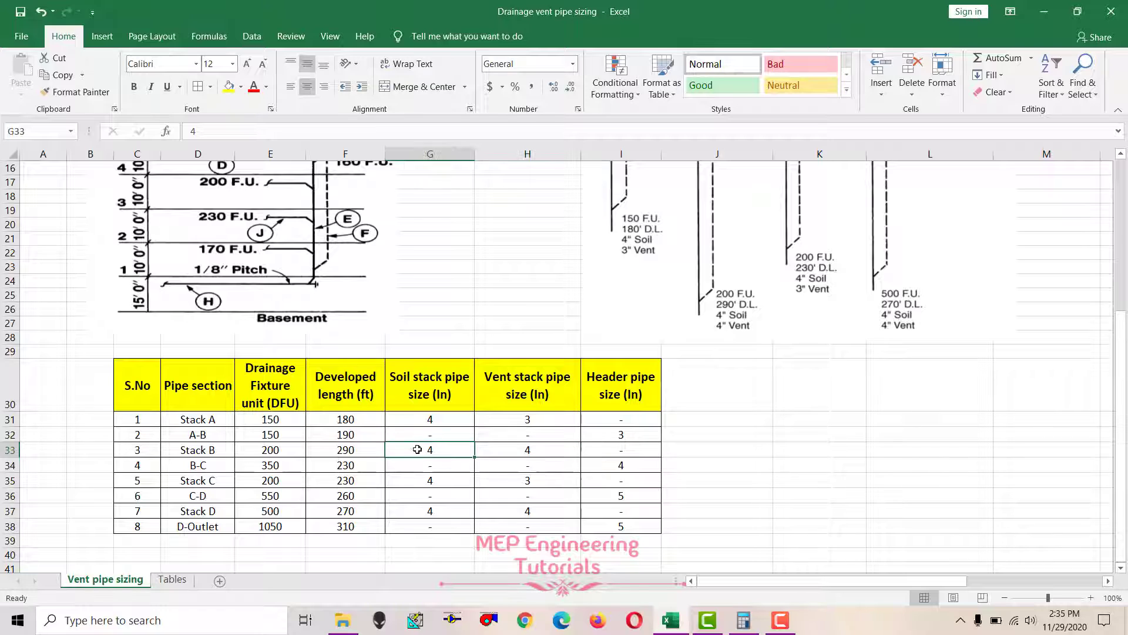
click(289, 450)
click(325, 449)
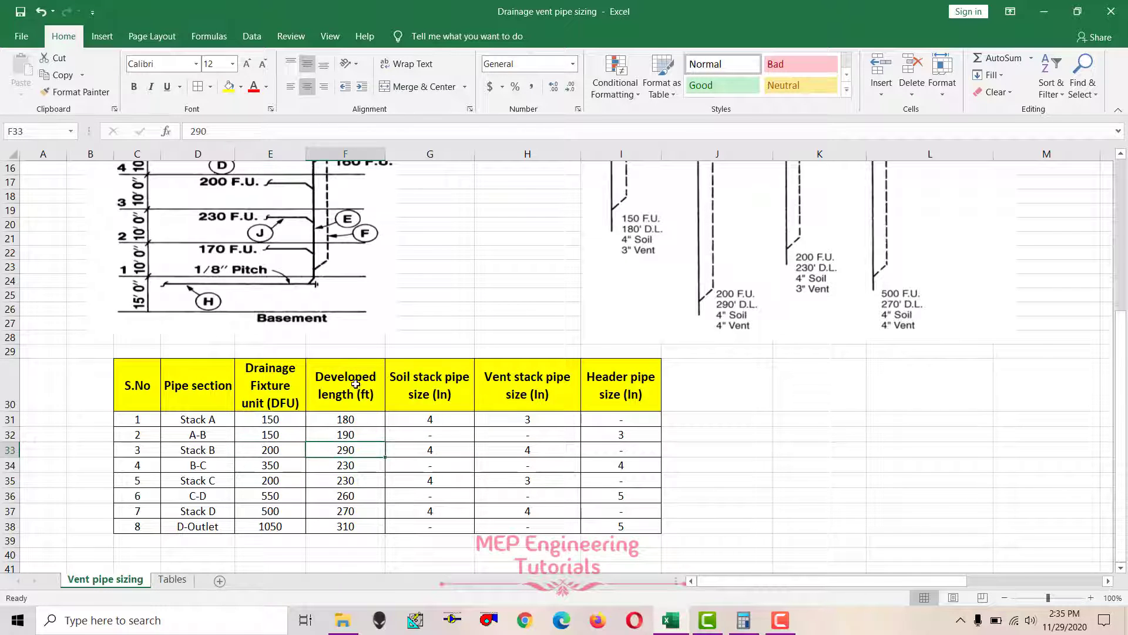
click(538, 447)
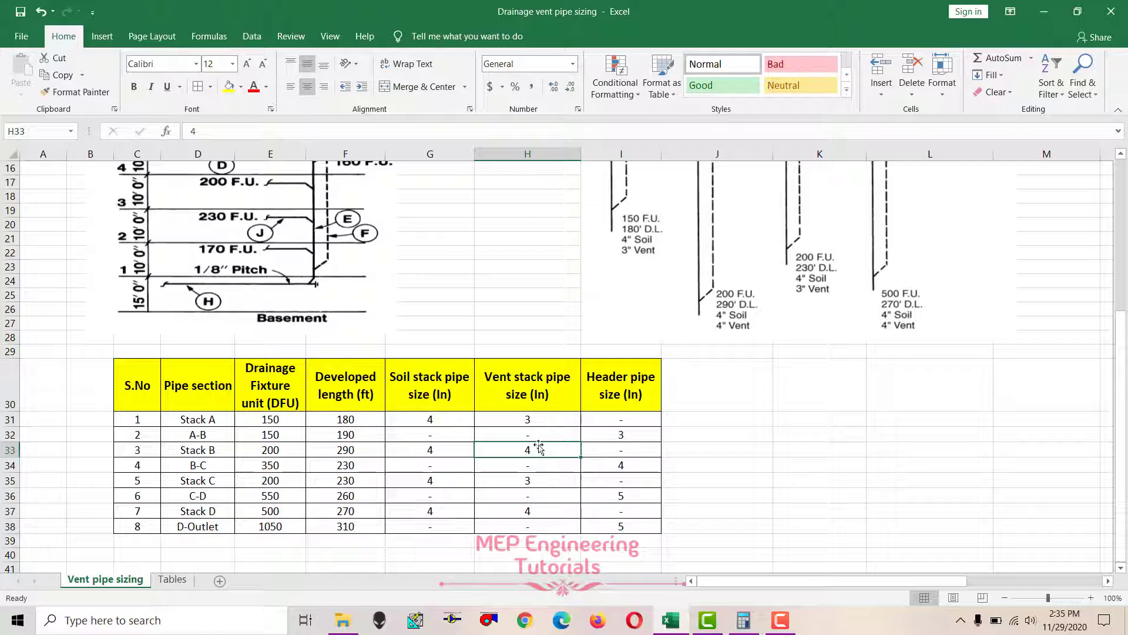
click(340, 456)
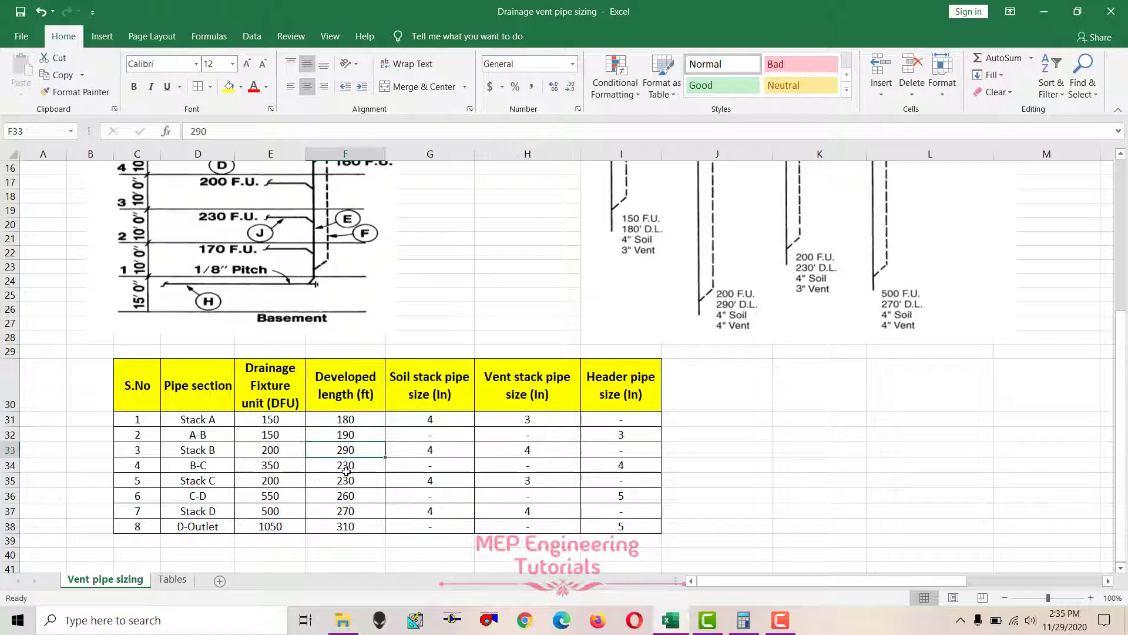
click(171, 579)
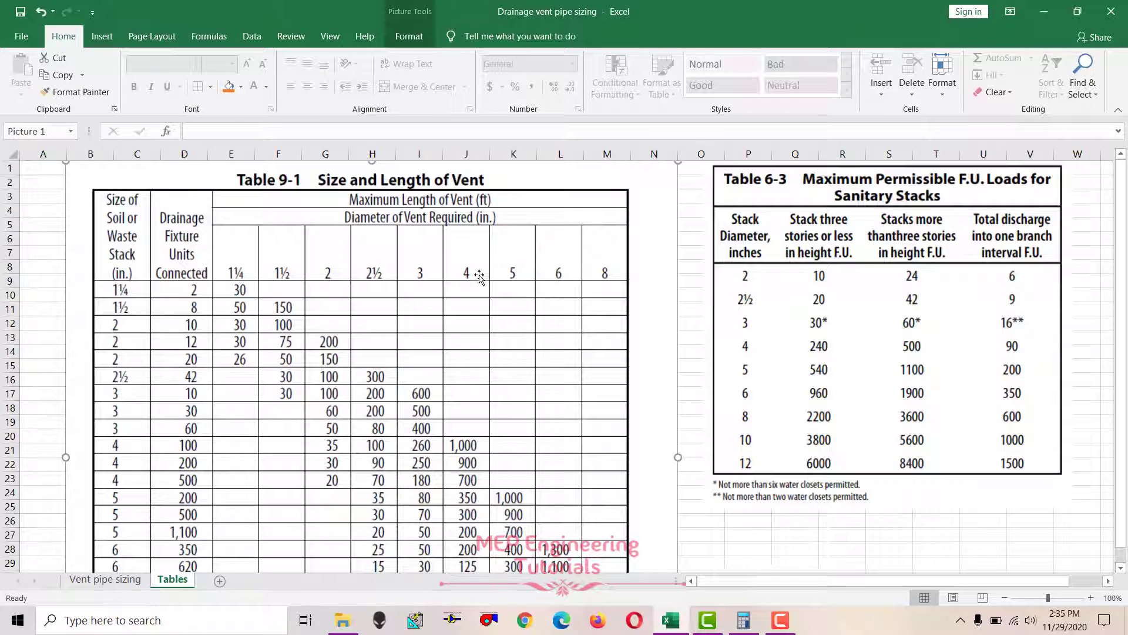
click(130, 582)
drag(197, 450, 617, 452)
click(532, 450)
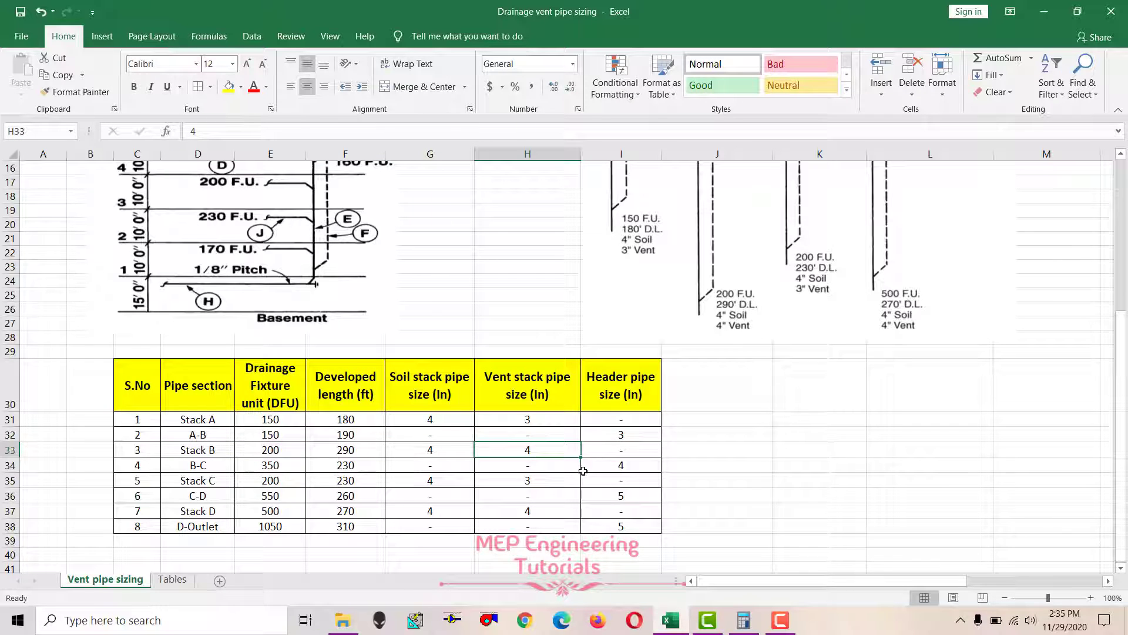
Step: Compare header section B-C's row in the sizing table with the B to C run on the vent header diagram
scroll(675, 359, up, 4)
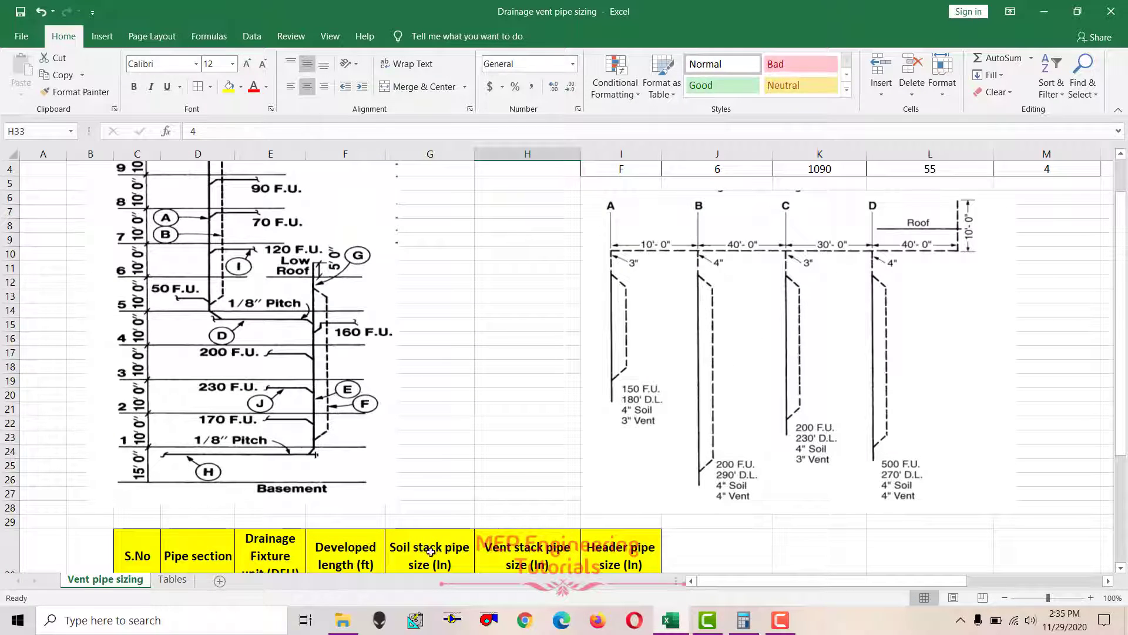
scroll(528, 467, down, 2)
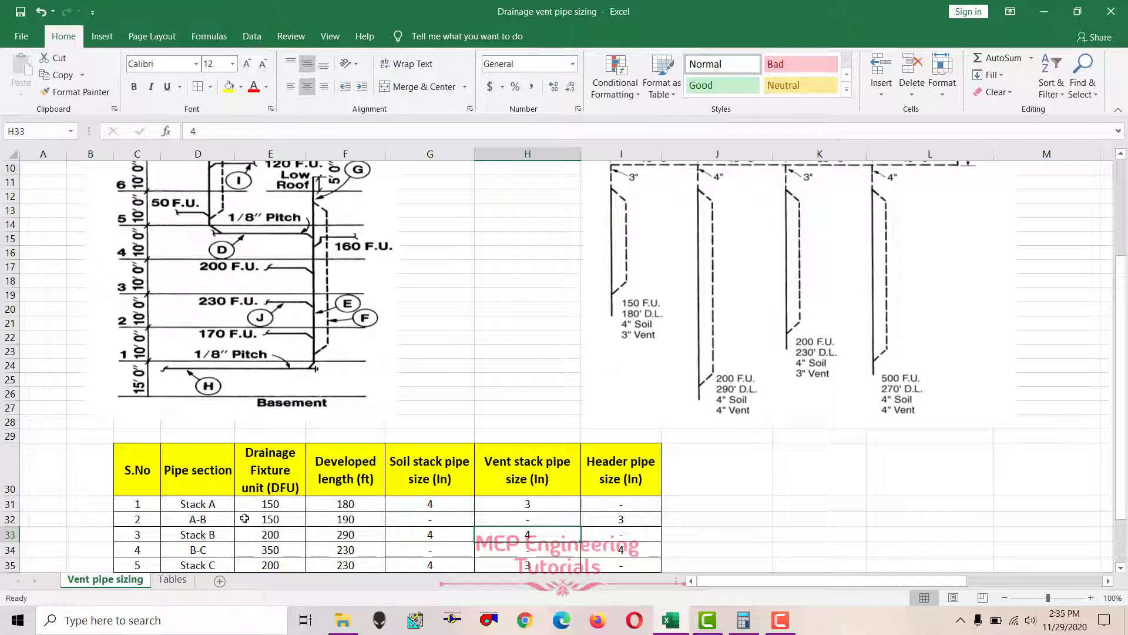
scroll(699, 259, up, 2)
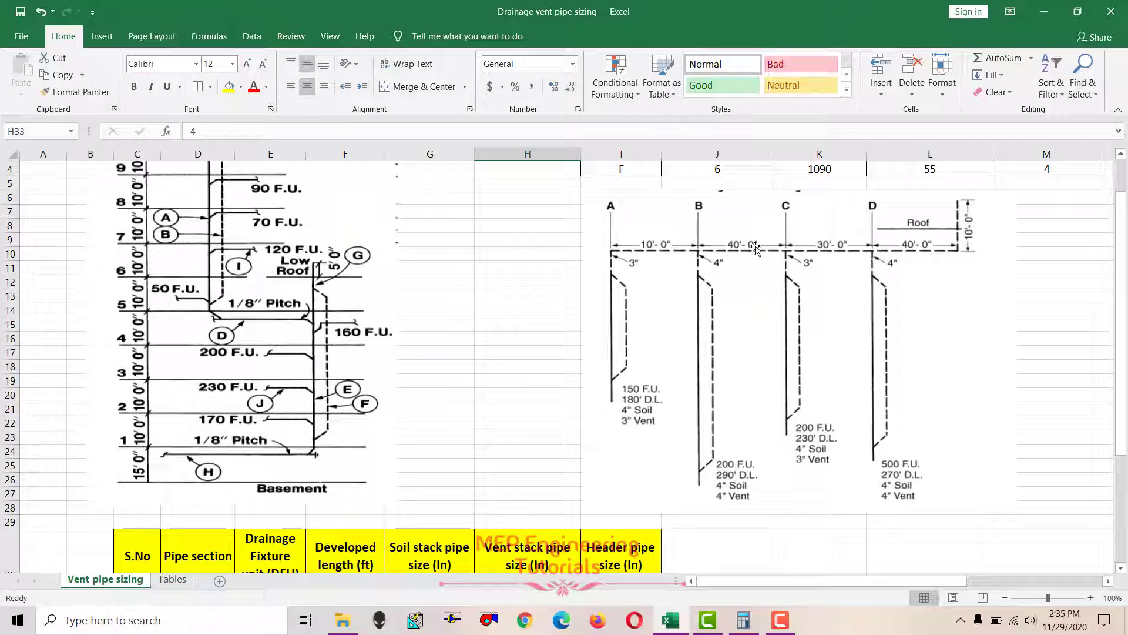
scroll(531, 358, down, 4)
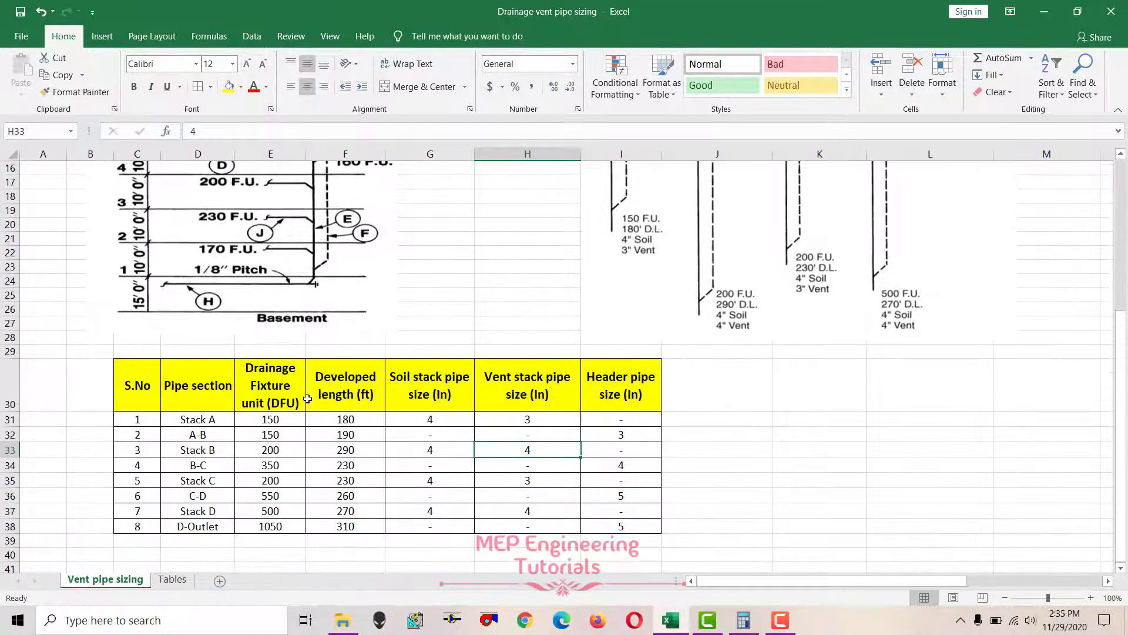
drag(132, 466, 632, 467)
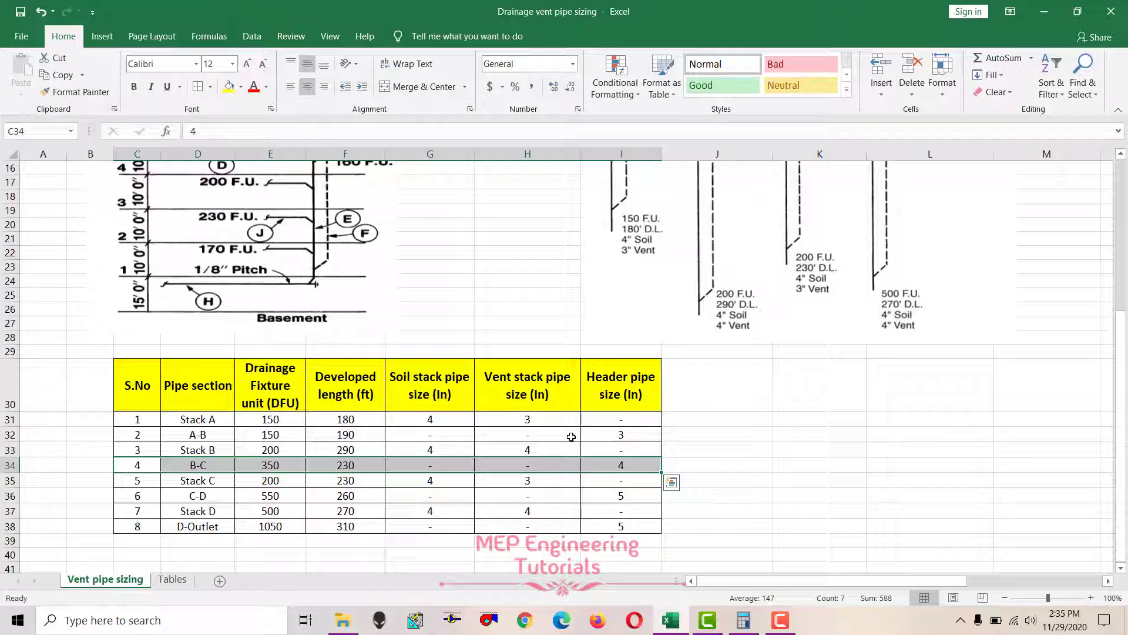
scroll(572, 436, up, 4)
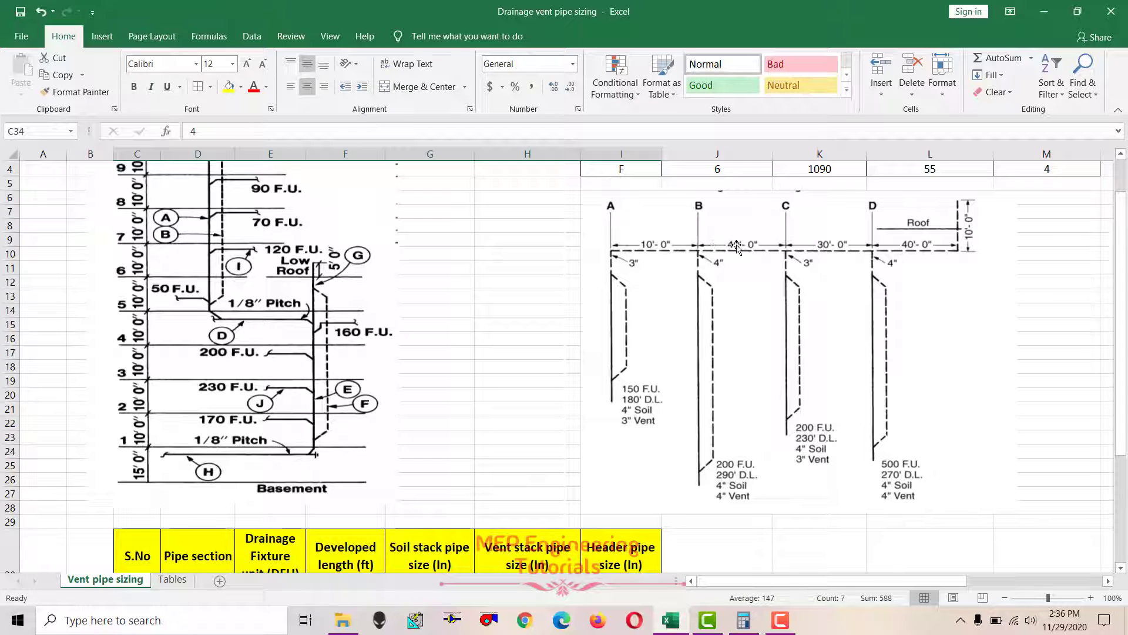
scroll(722, 272, down, 3)
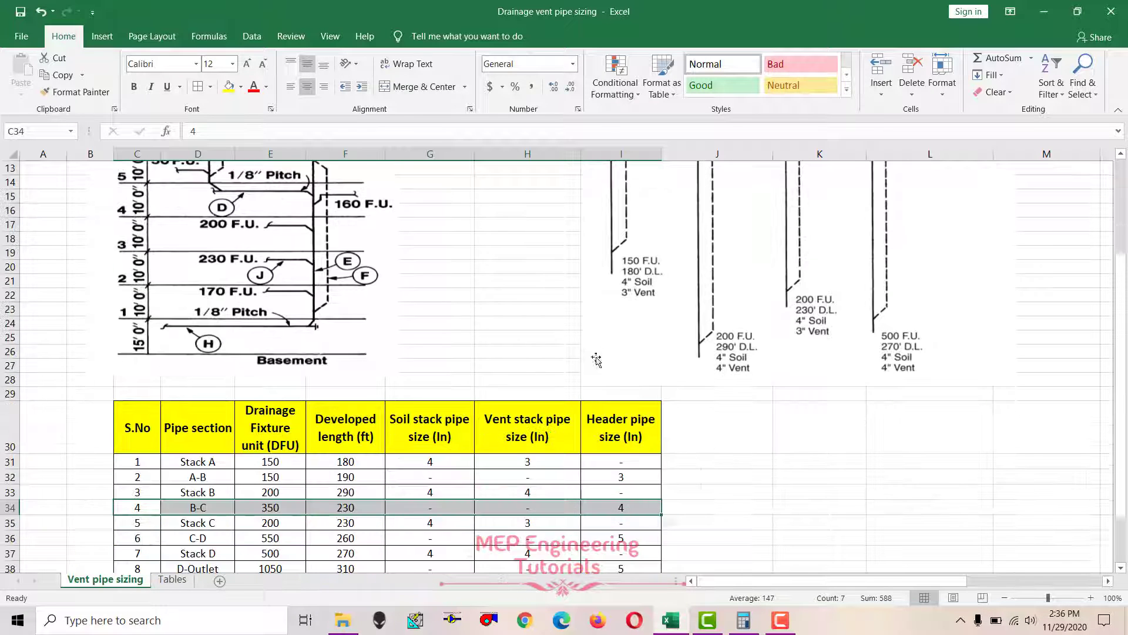
Step: Inspect the formula behind header section B-C's DFU, tracing it to the A-B and Stack B fixture units
click(279, 507)
double_click(279, 506)
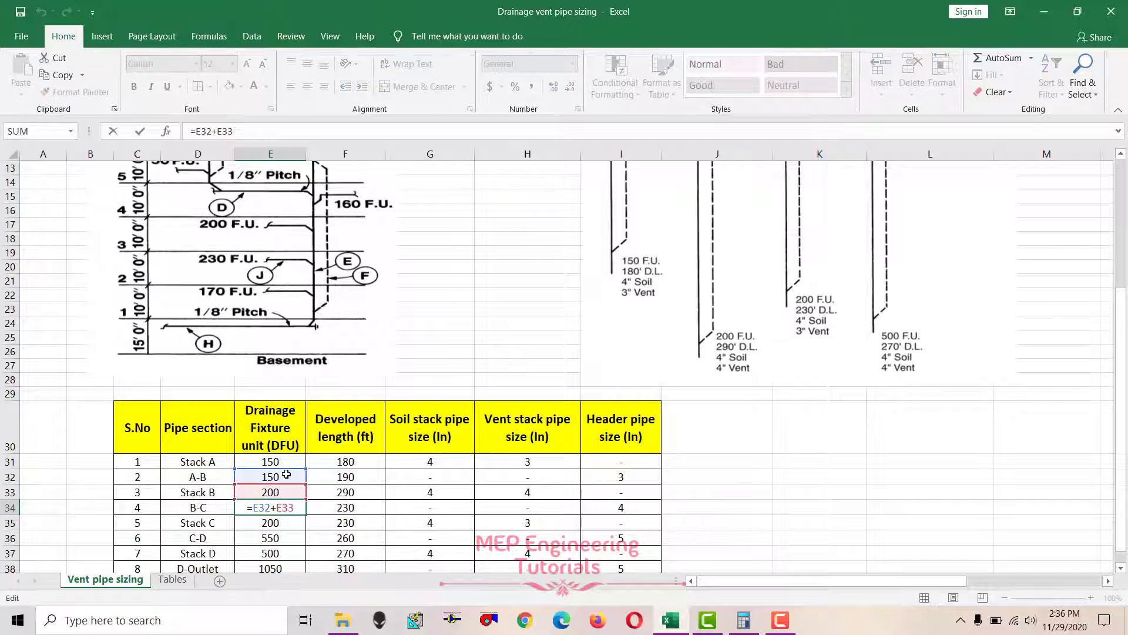
key(Return)
click(275, 507)
Step: Inspect the formula behind header section B-C's developed length, comparing it with the A-B length and the B to C run on the diagram
double_click(347, 507)
key(Escape)
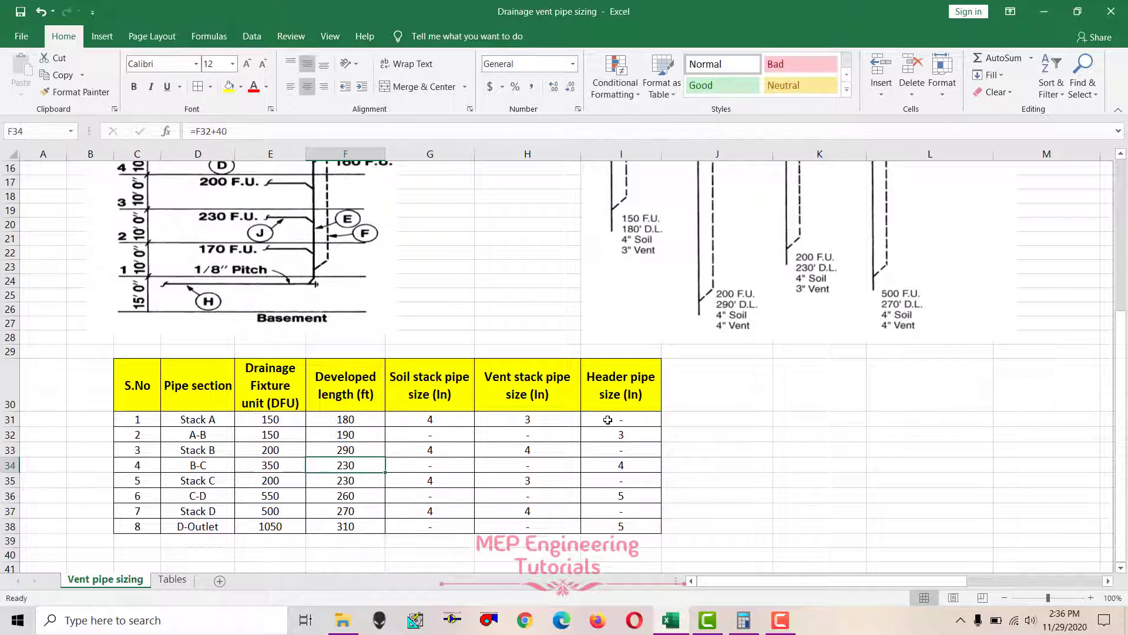
scroll(708, 373, up, 4)
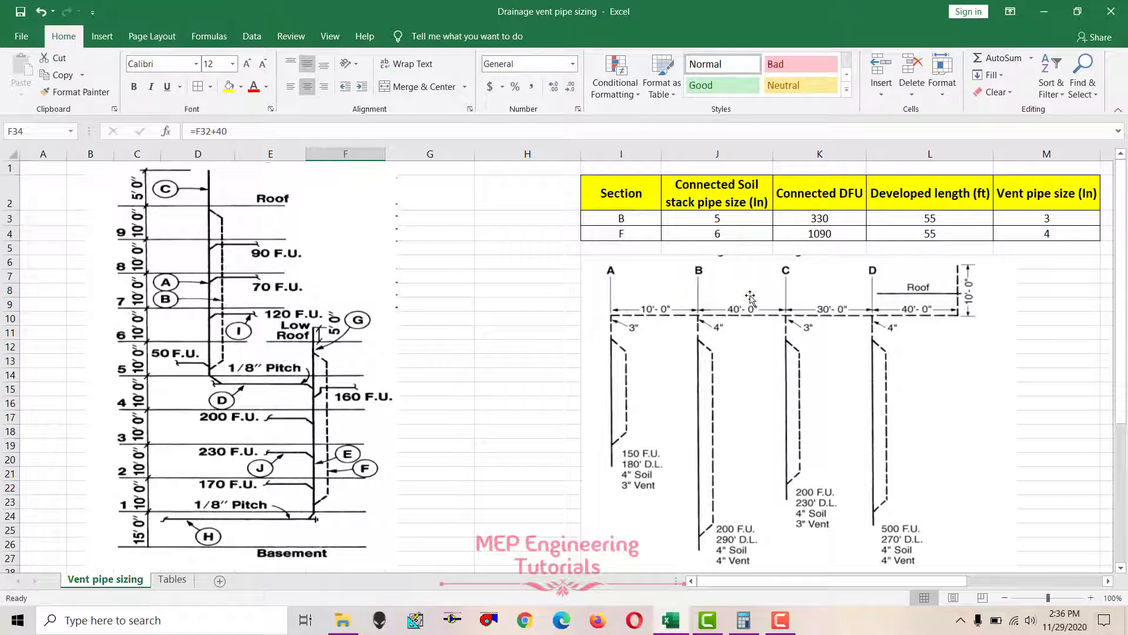
scroll(683, 453, down, 5)
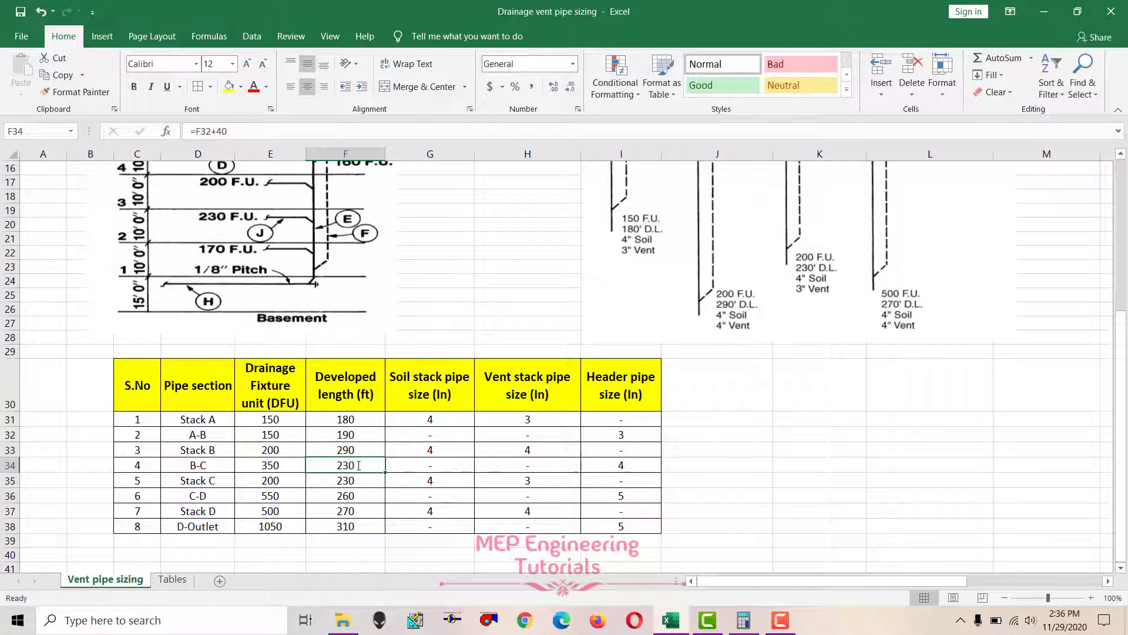
double_click(359, 465)
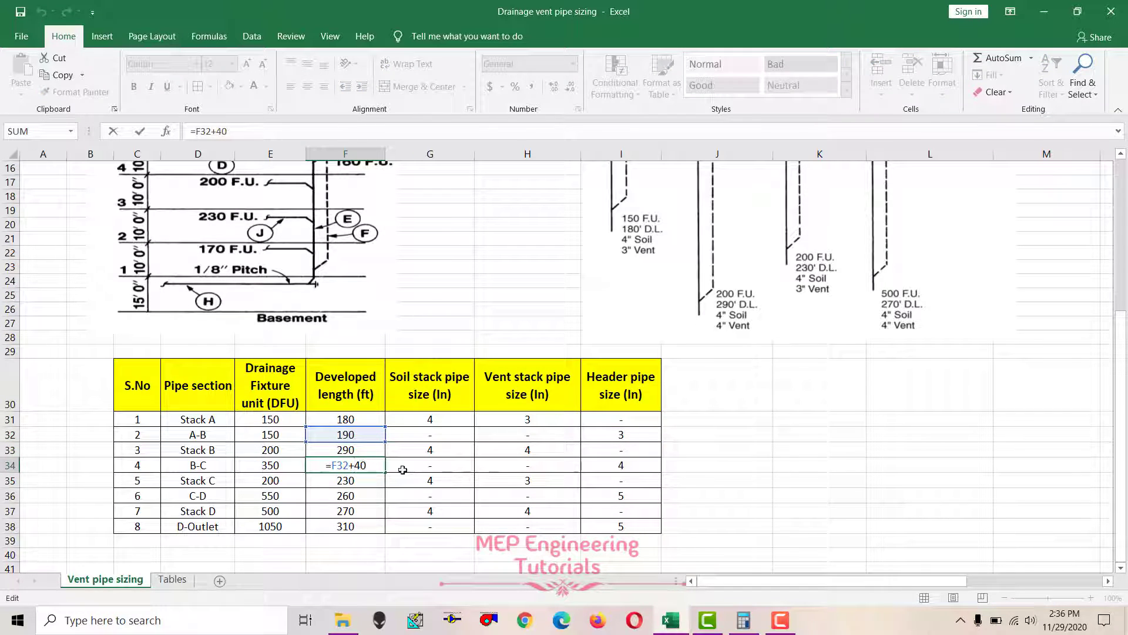
key(Escape)
Step: Find header section B-C's pipe size in Table 9-1 from its DFU and developed length, and check it against its row
drag(262, 465, 613, 464)
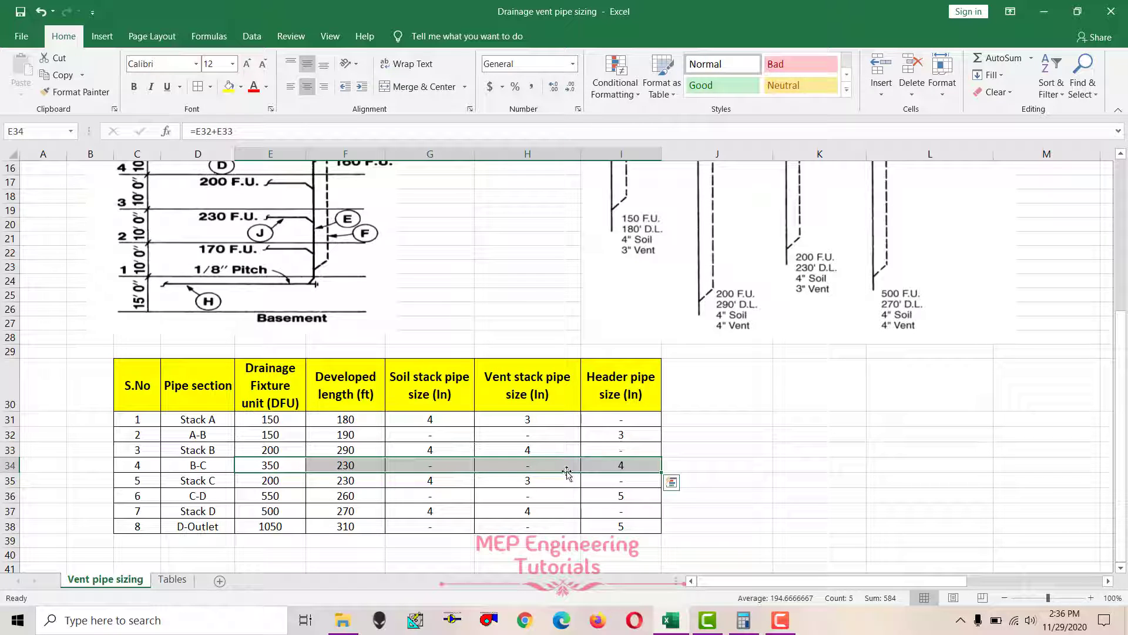
drag(189, 470, 617, 468)
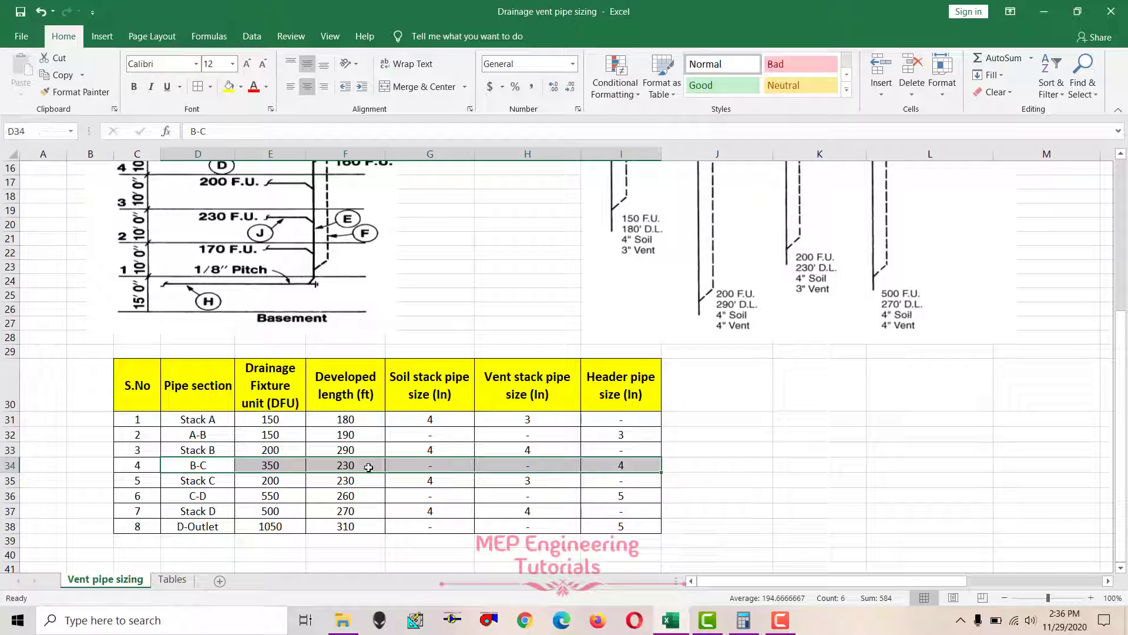
click(284, 467)
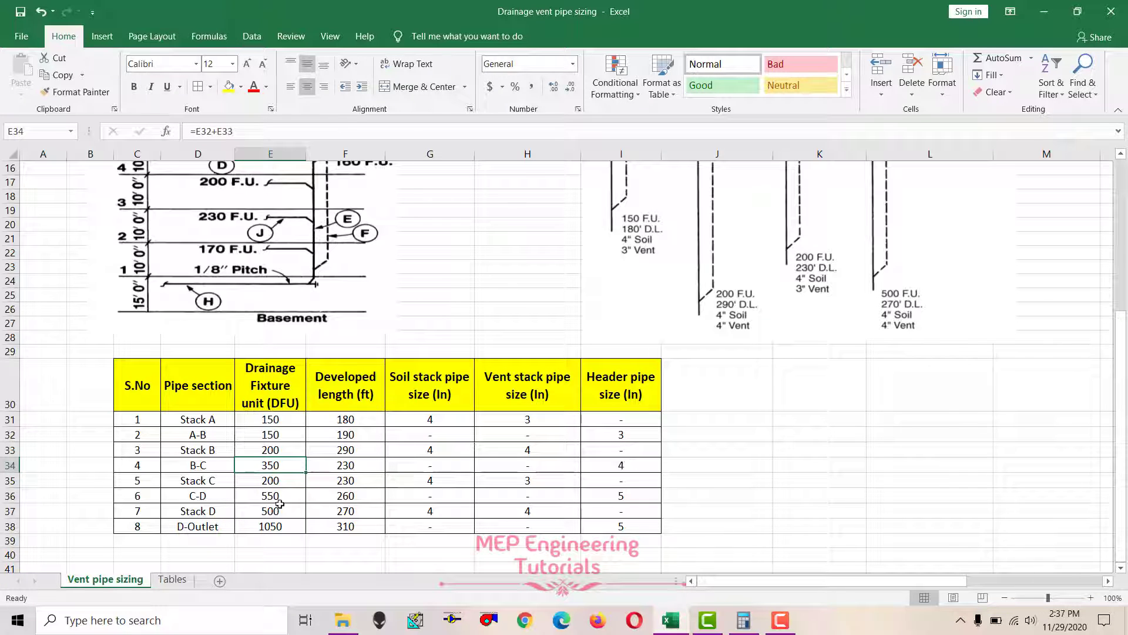
click(170, 579)
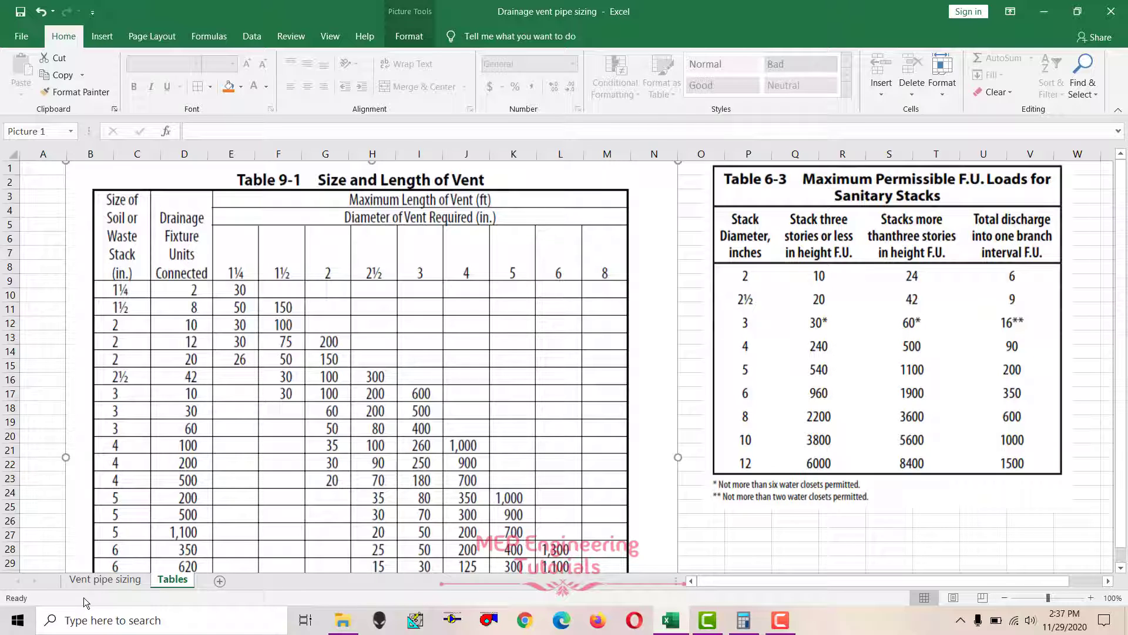
click(94, 580)
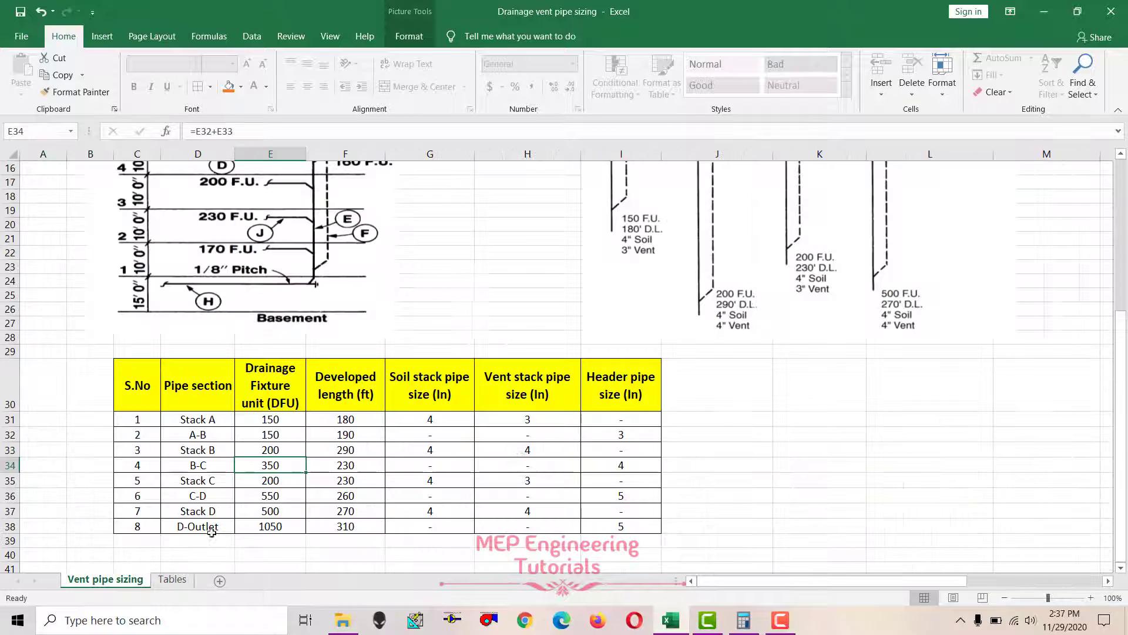
click(328, 467)
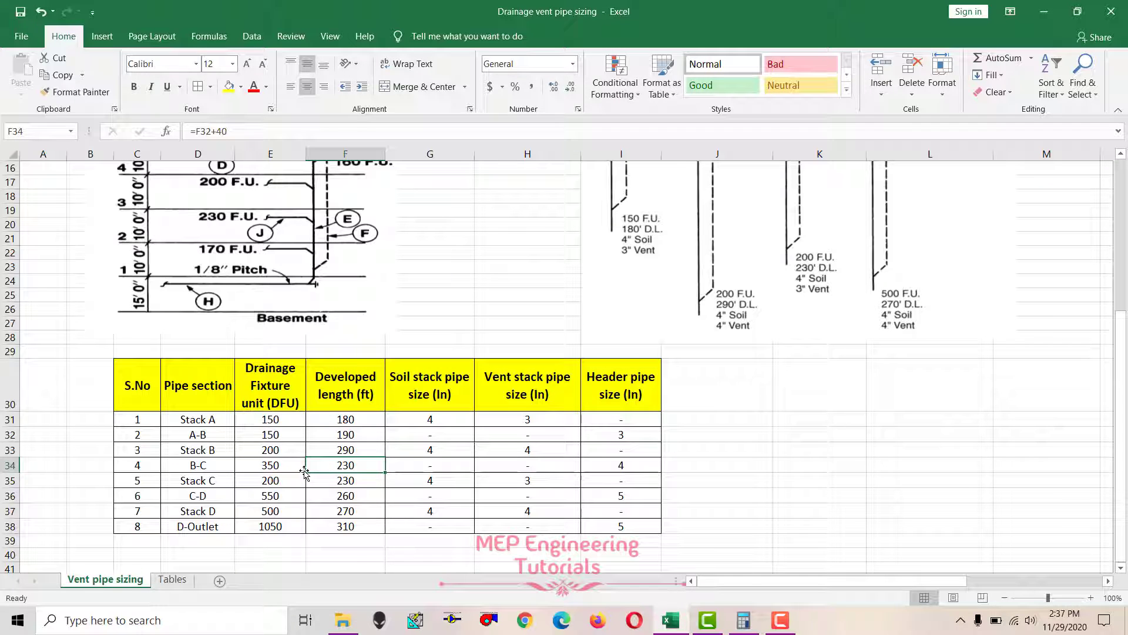
click(279, 468)
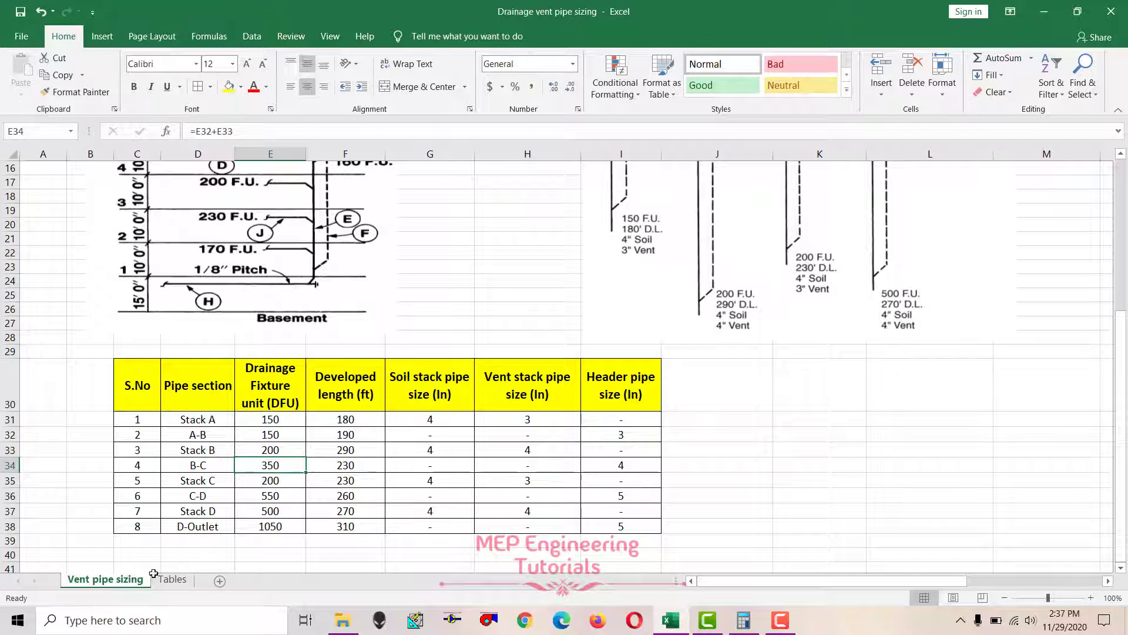
click(170, 579)
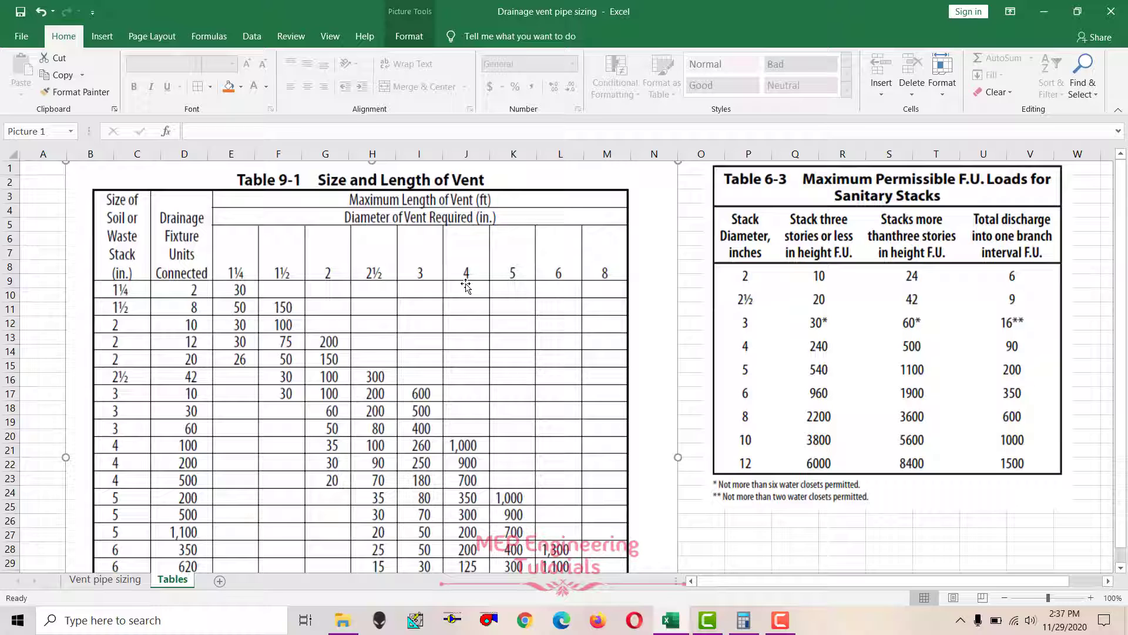
click(132, 580)
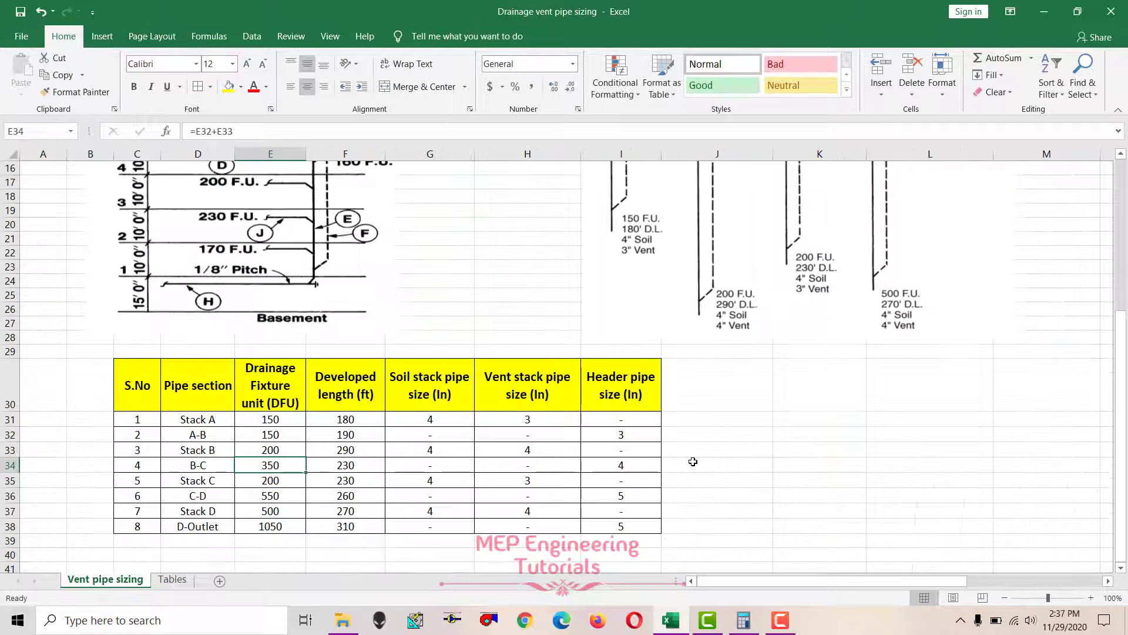
drag(154, 462, 619, 468)
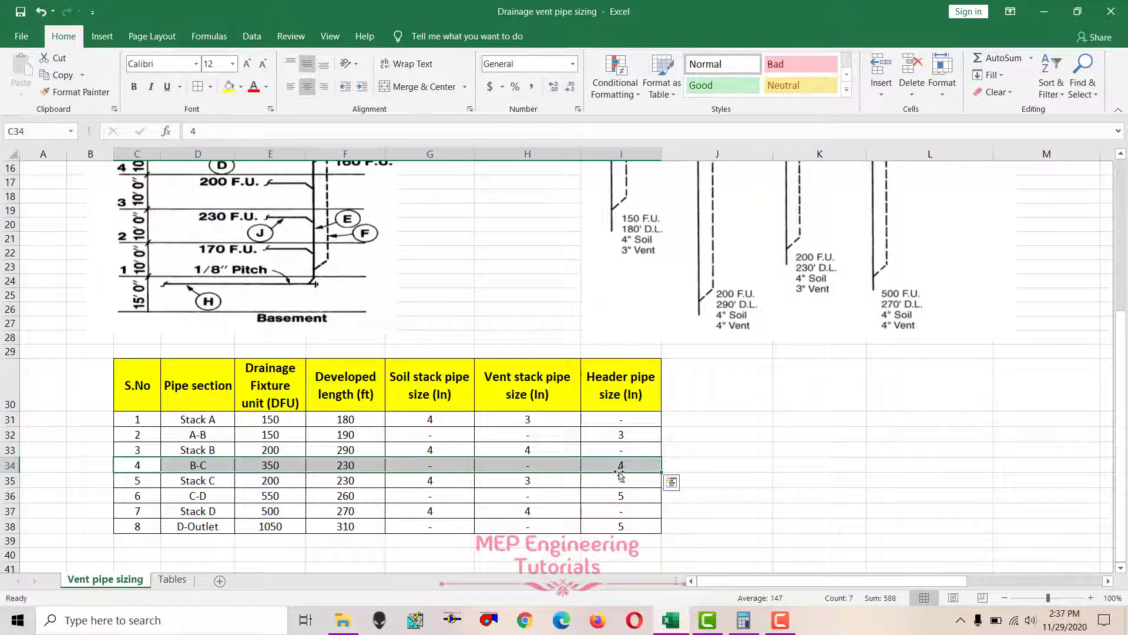
Step: Compare the Stack C and header section C-D rows in the sizing table with the vent header diagram
click(447, 497)
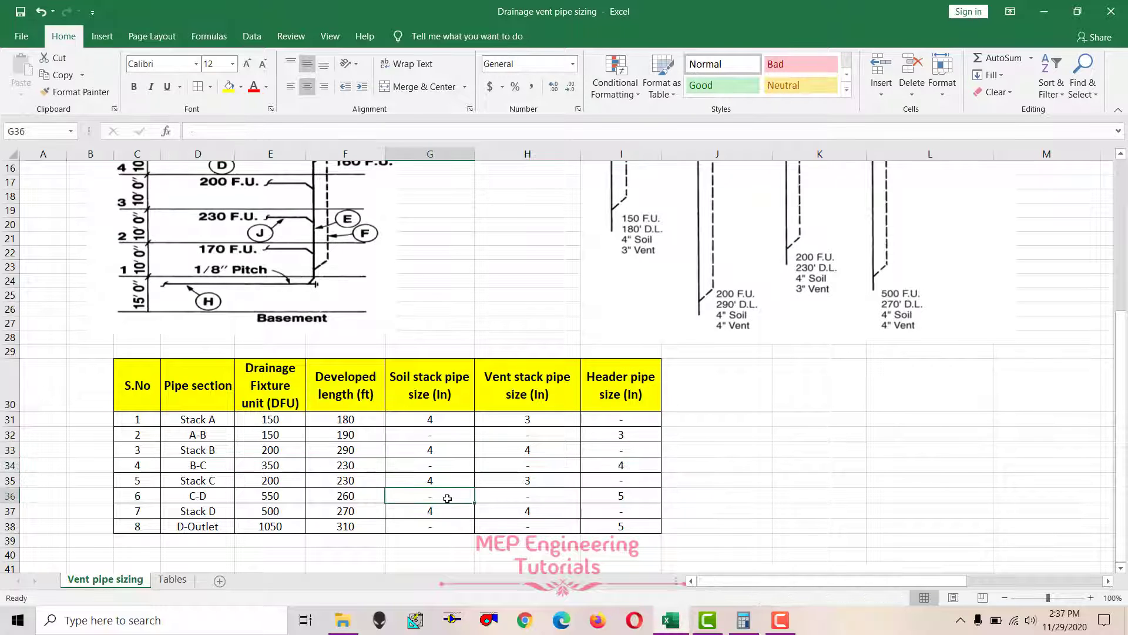
scroll(810, 355, up, 5)
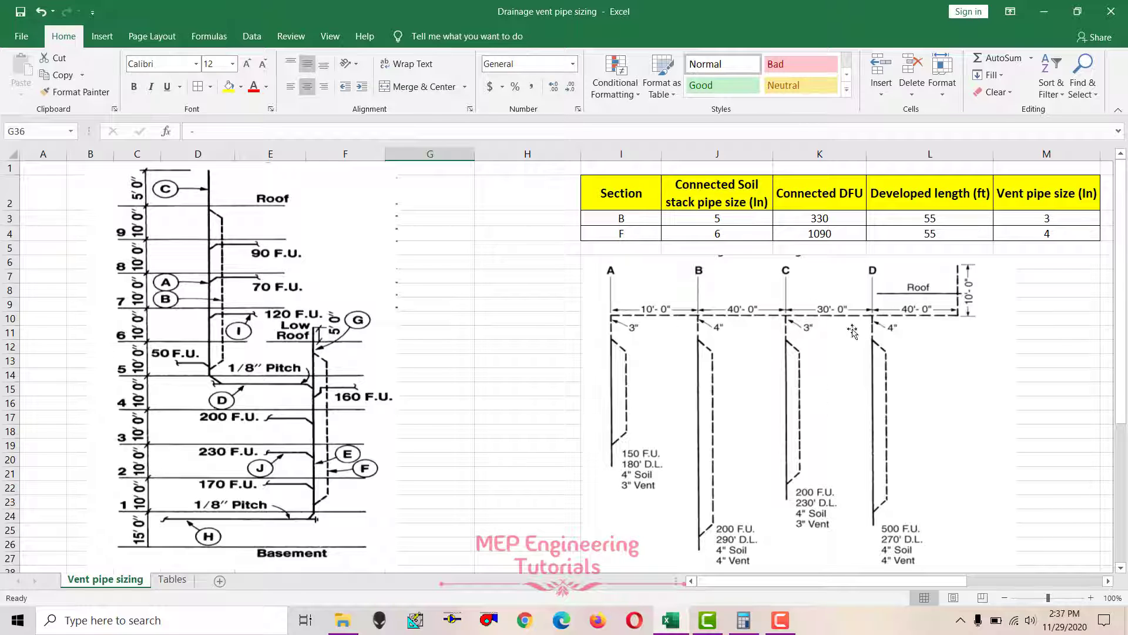
scroll(701, 423, down, 5)
mouse_move(128, 478)
mouse_down()
mouse_move(456, 470)
mouse_move(588, 493)
mouse_move(136, 483)
mouse_up()
drag(220, 492, 602, 504)
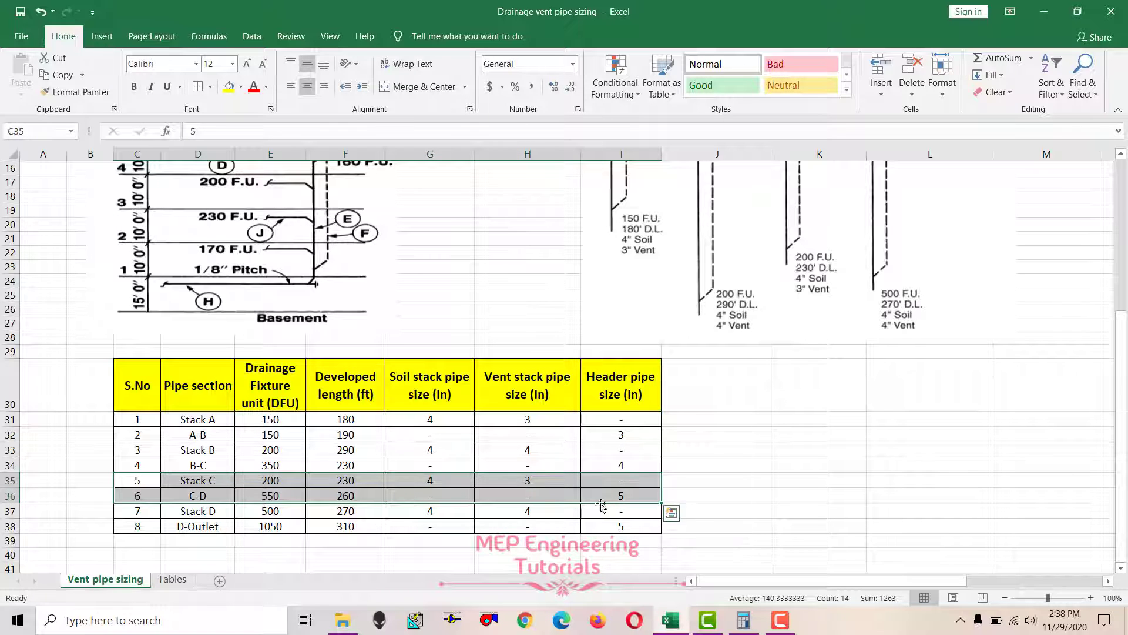
click(601, 504)
Step: Compare Stack D's DFU and developed length in the sizing table with the Stack D riser on the diagram
scroll(932, 358, up, 5)
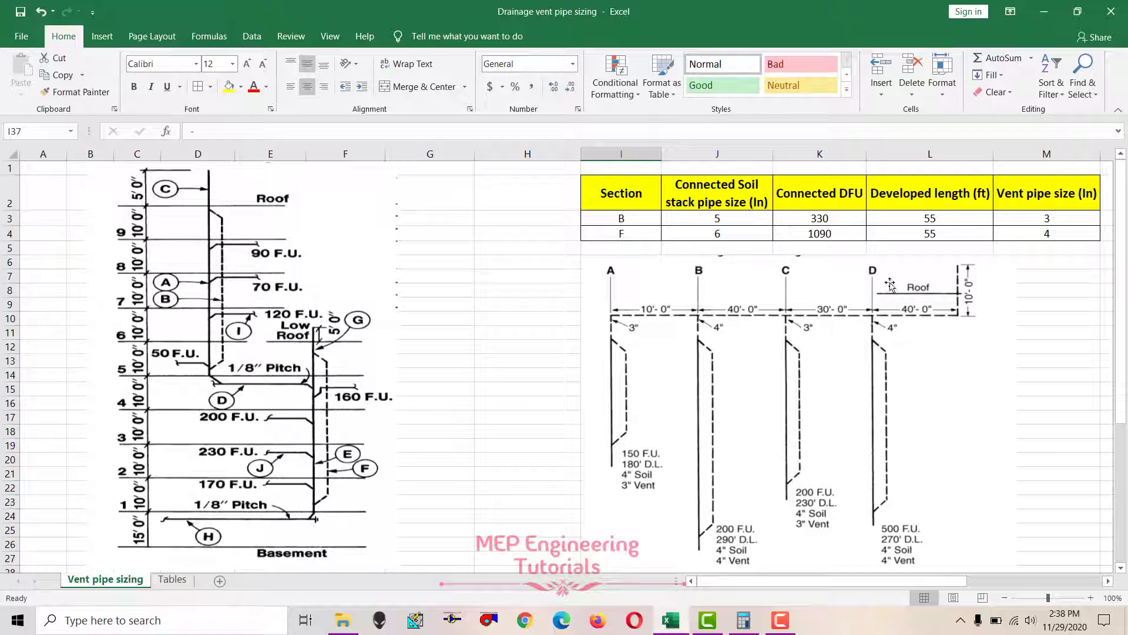
scroll(903, 428, down, 3)
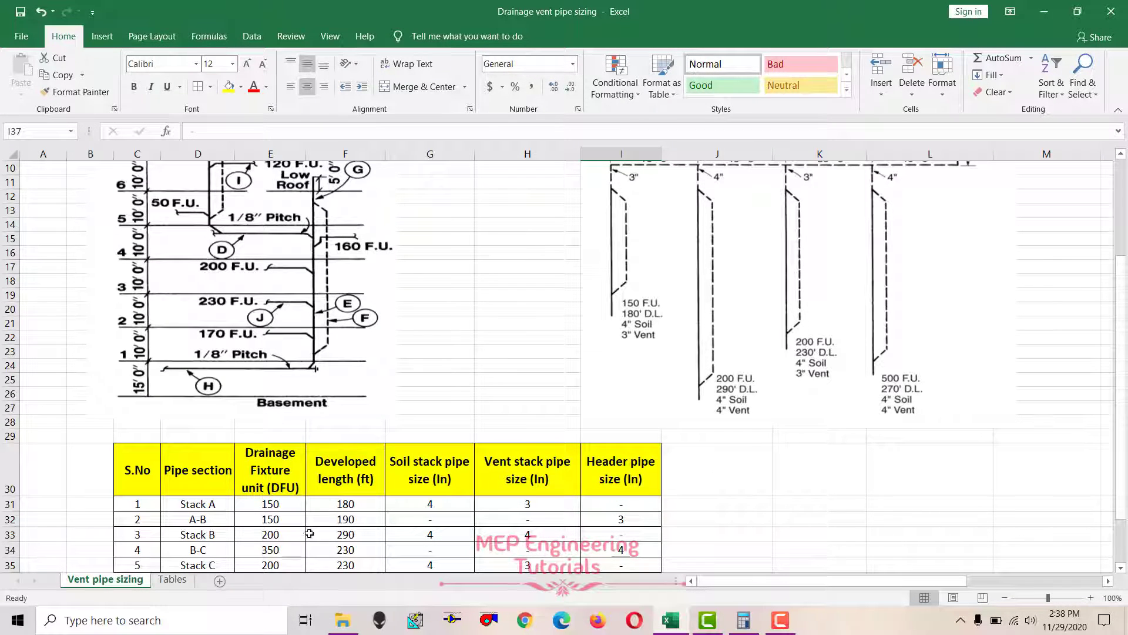
scroll(310, 533, down, 2)
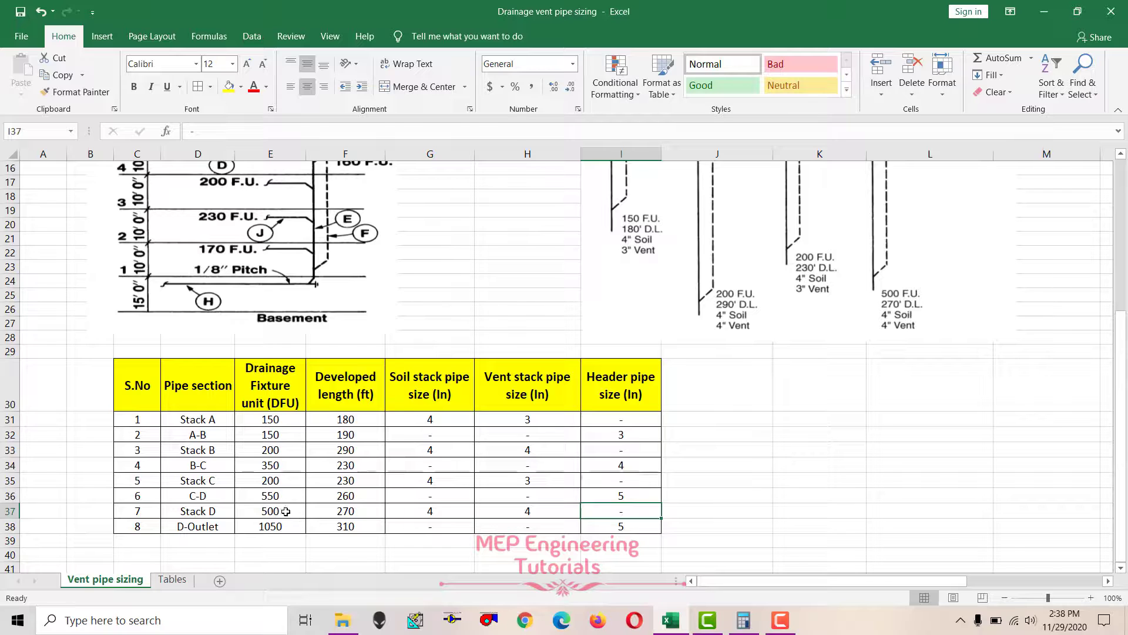
click(287, 511)
click(359, 511)
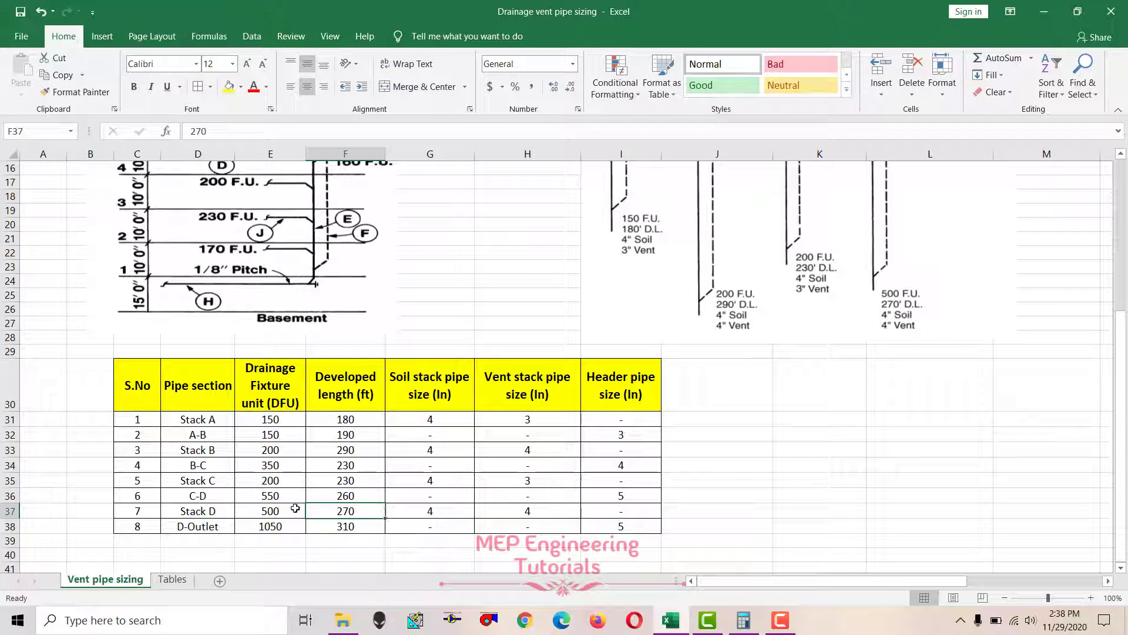
click(264, 513)
Step: Look up Stack D's soil stack diameter in Table 6-3 from its DFU and check its soil stack pipe size
click(435, 509)
click(266, 509)
click(177, 581)
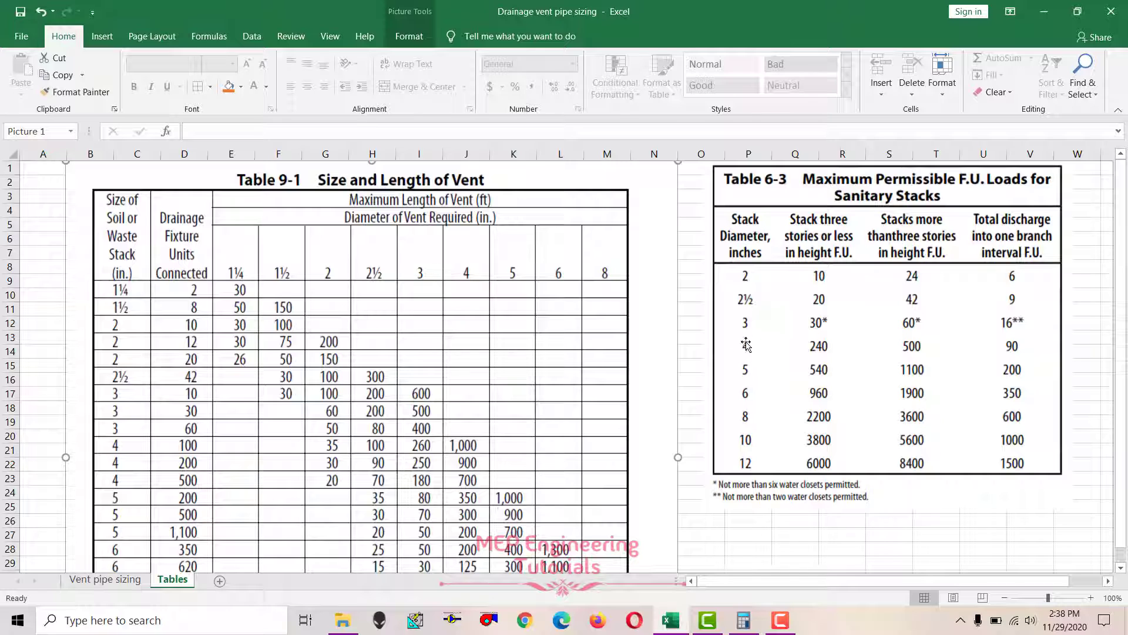
click(112, 581)
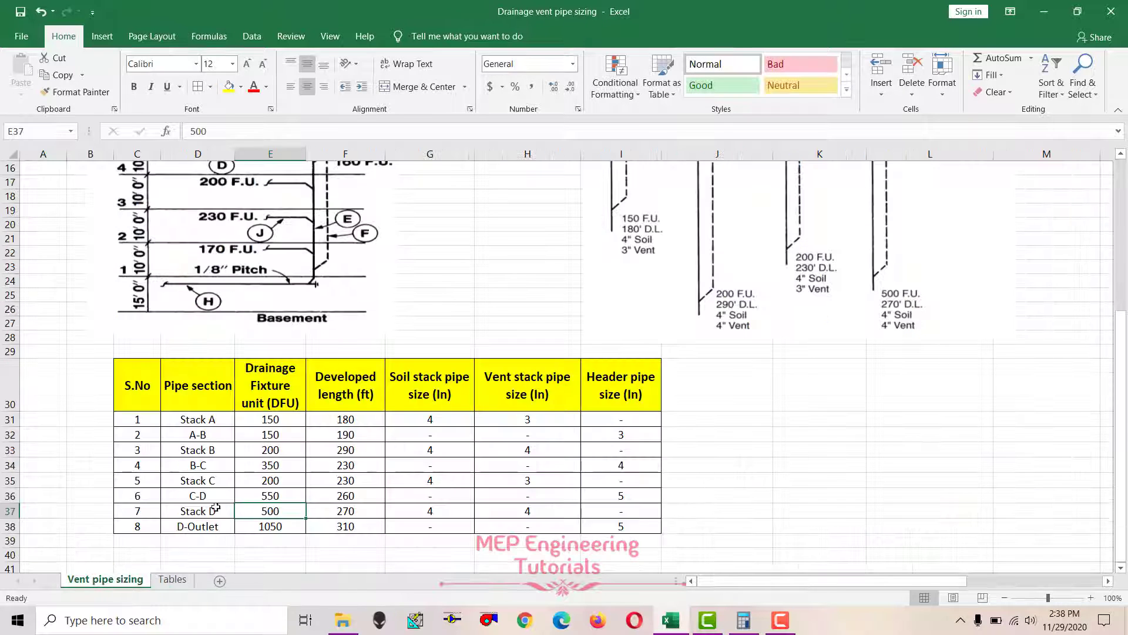
drag(141, 510, 191, 508)
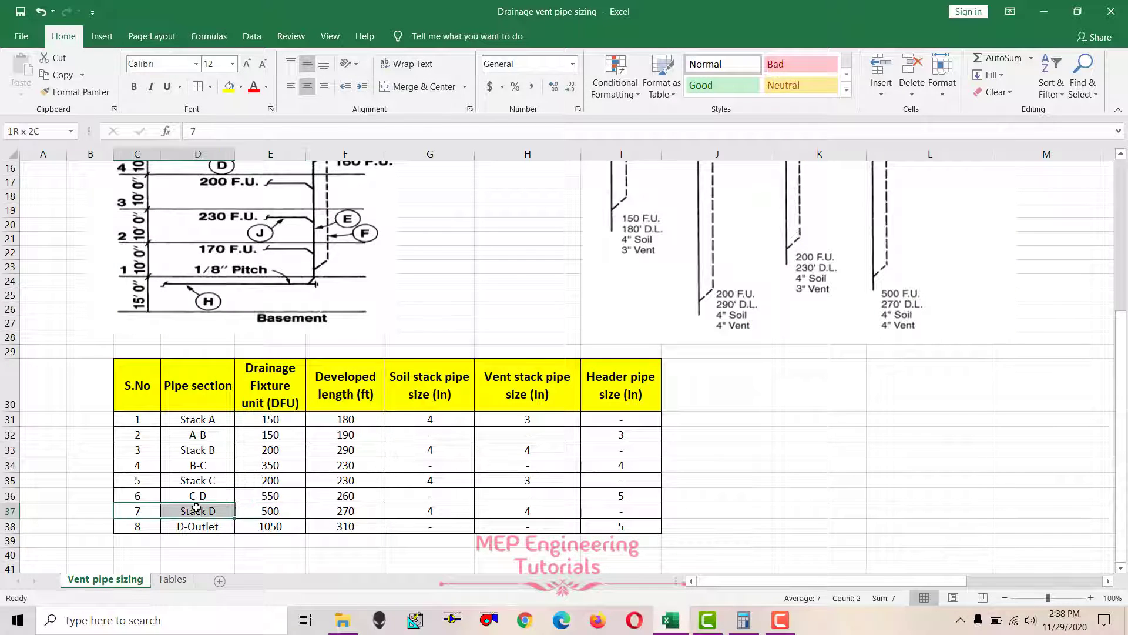
click(444, 514)
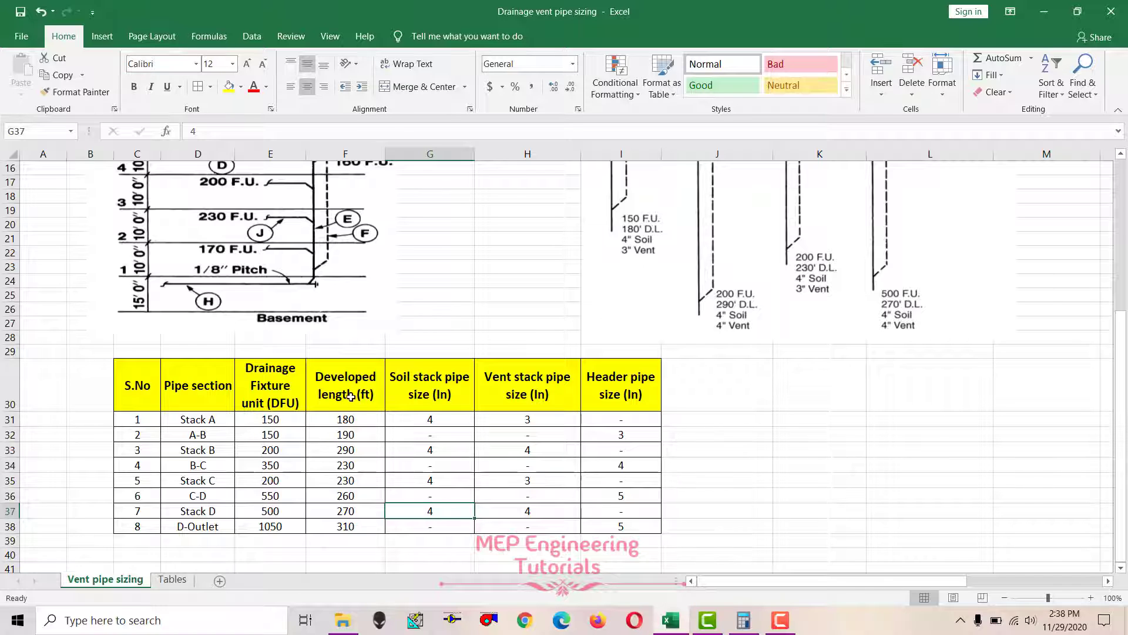
Step: Find Stack D's vent diameter in Table 9-1 from its soil stack size, DFU and developed length, and check its vent stack size
click(354, 511)
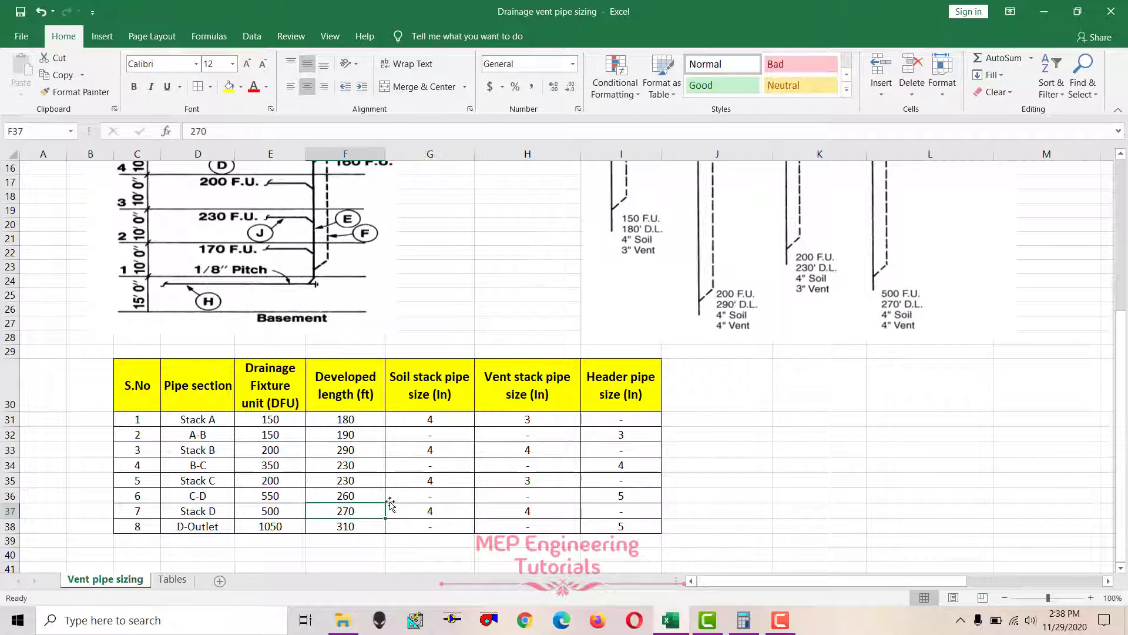
scroll(882, 403, up, 2)
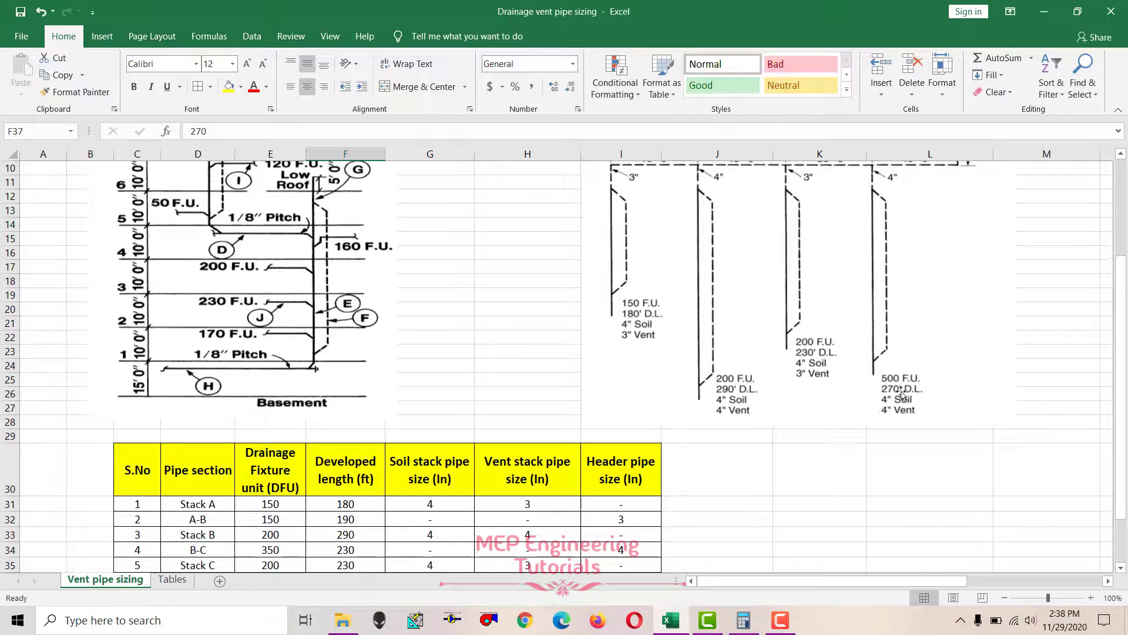
scroll(861, 407, down, 2)
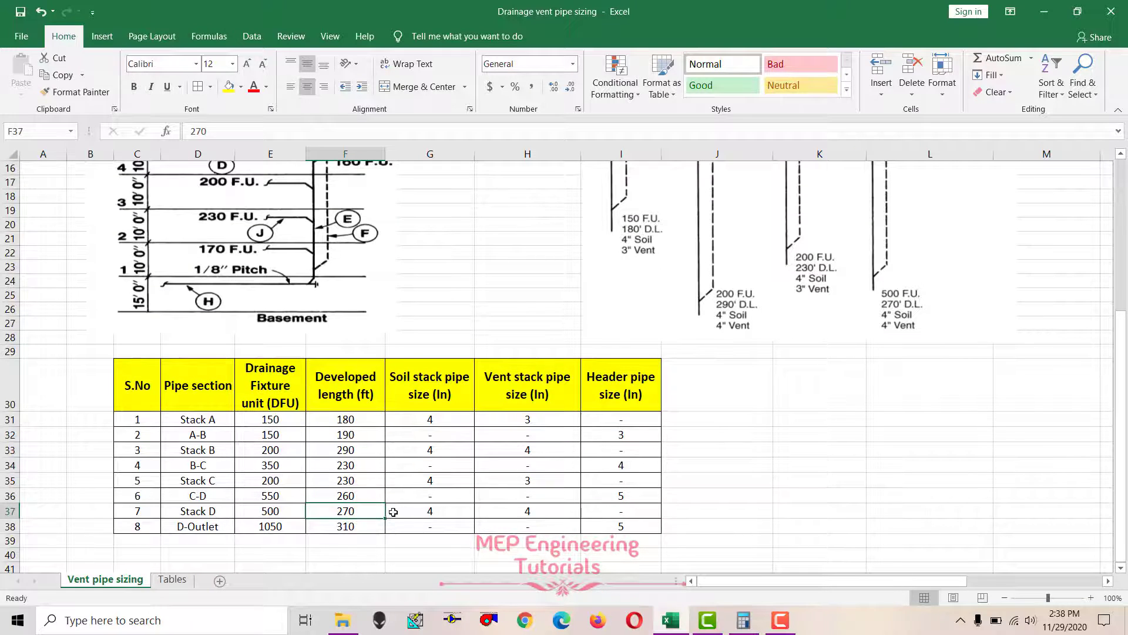
click(393, 512)
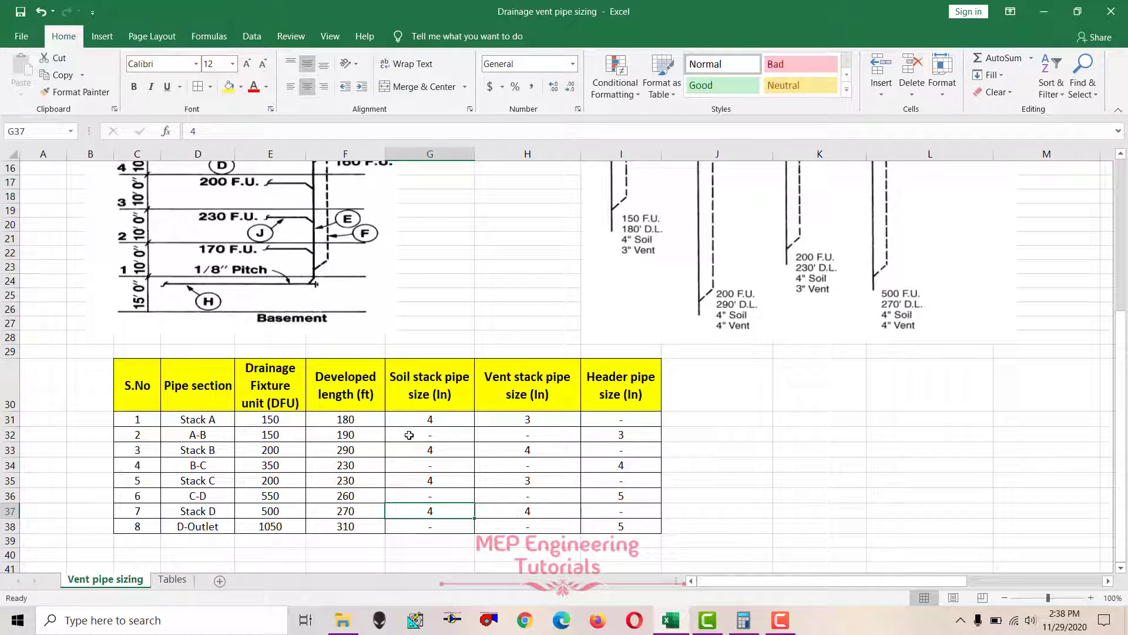
click(340, 514)
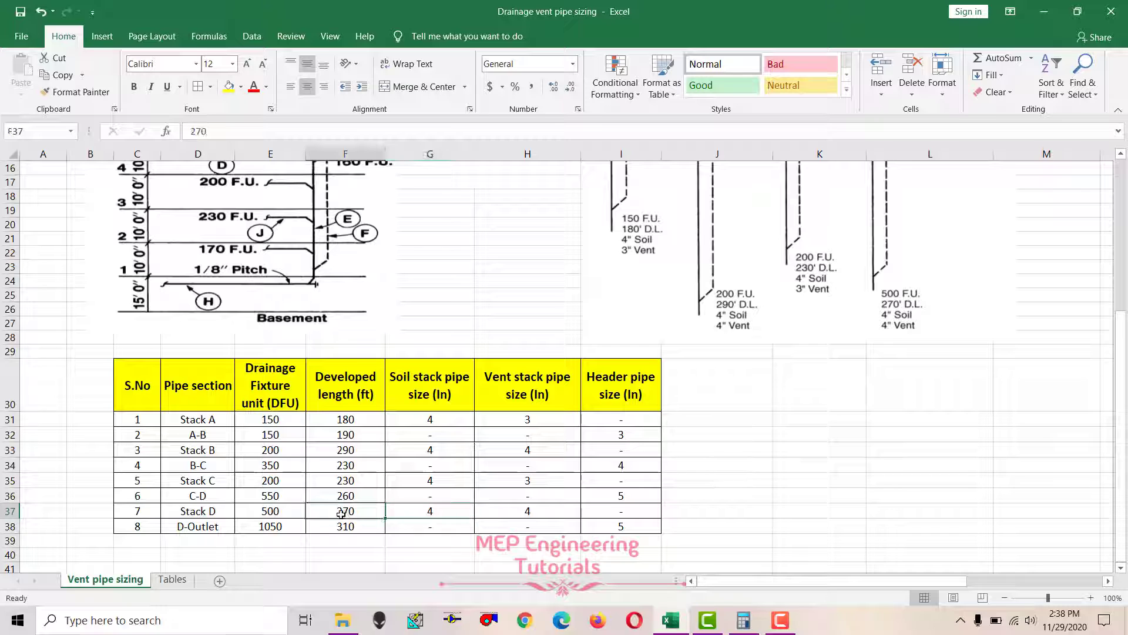
click(276, 512)
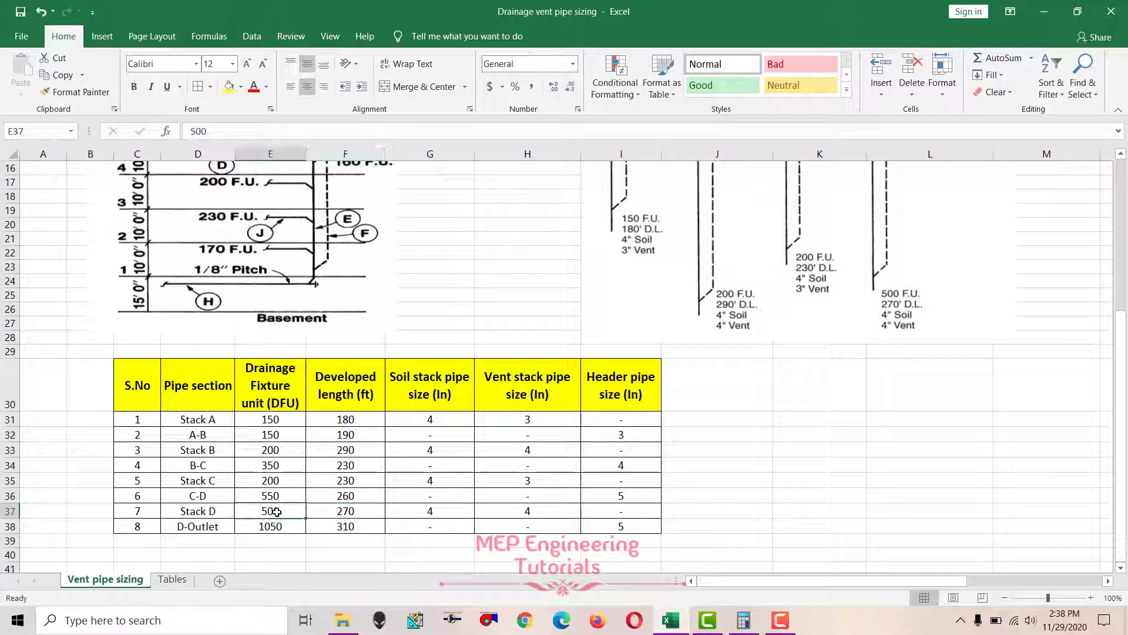
click(170, 580)
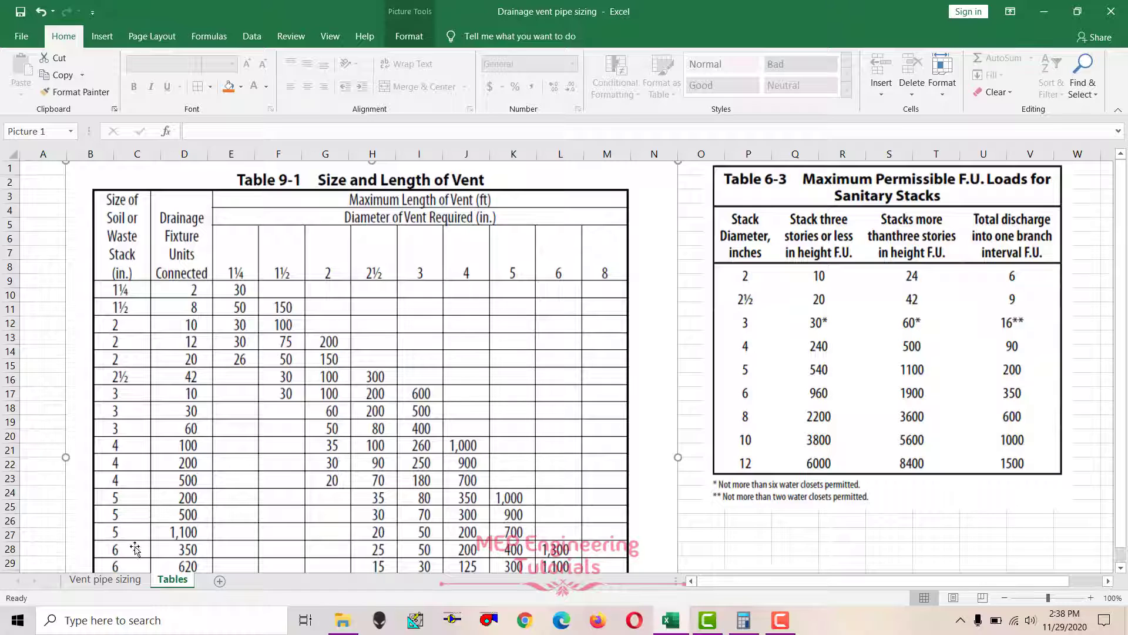
click(122, 580)
click(545, 515)
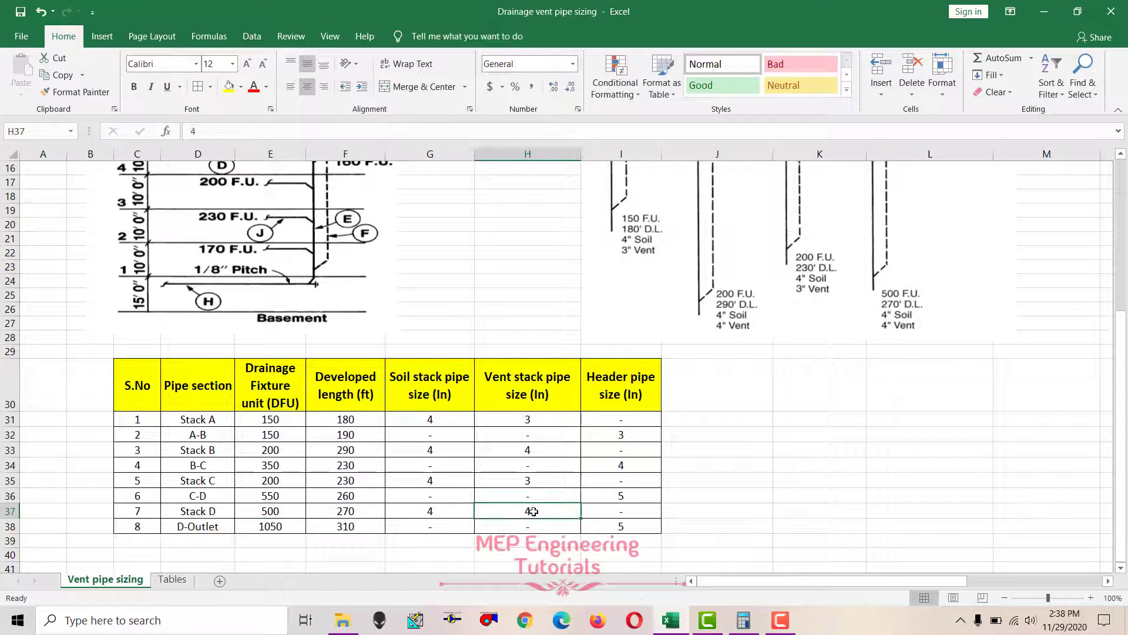
Step: Compare the D-Outlet row in the sizing table with the last header run on the vent header diagram
drag(151, 531, 623, 525)
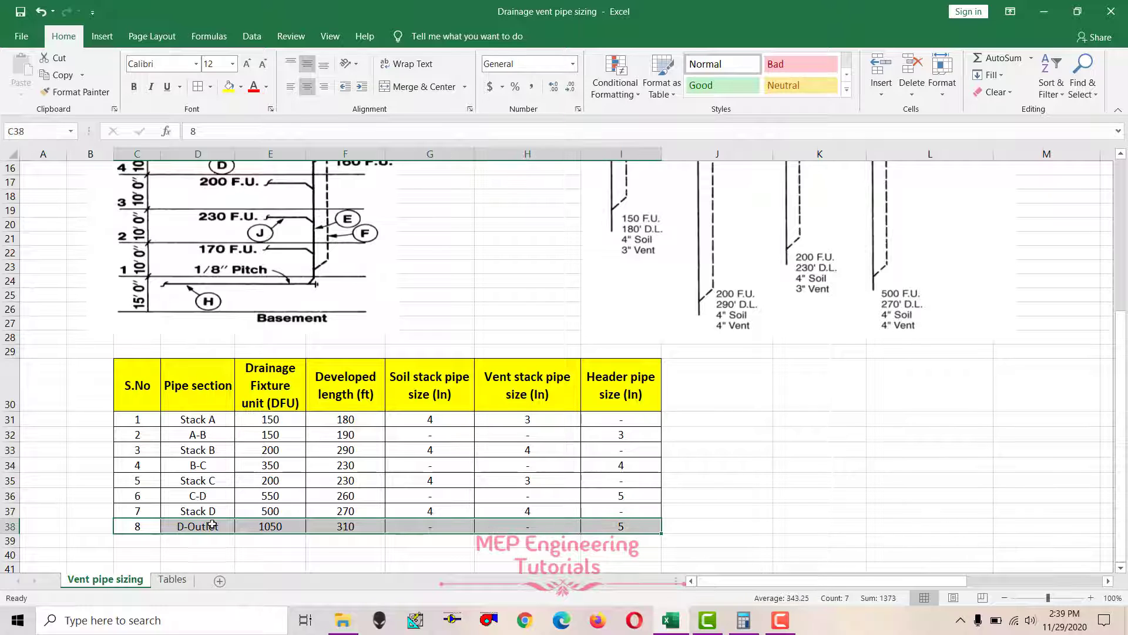
scroll(859, 397, up, 5)
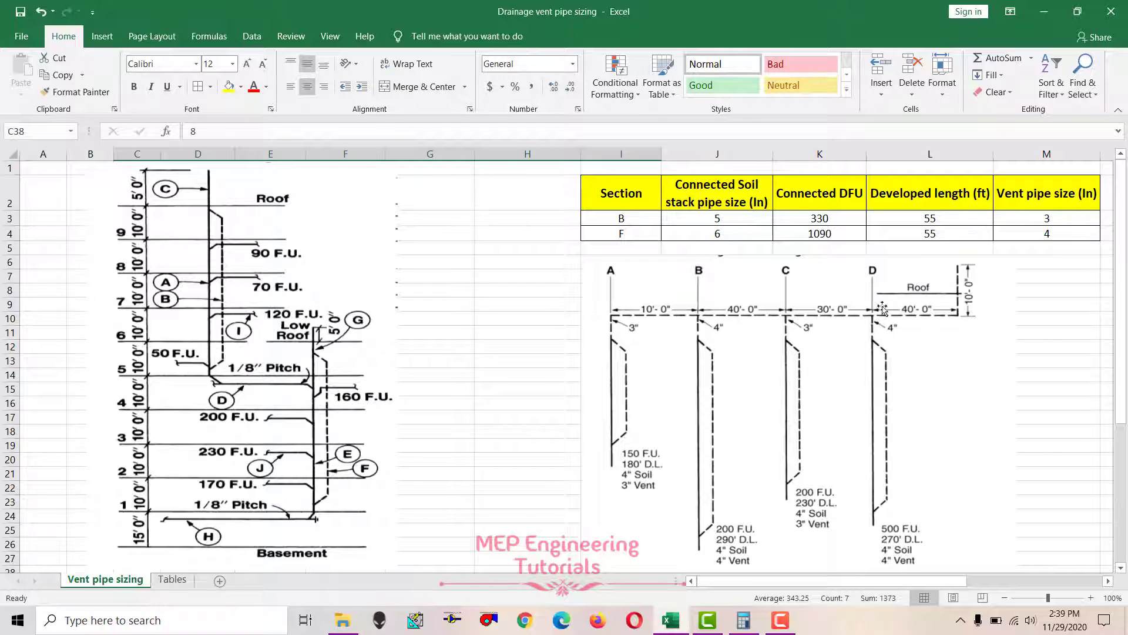
scroll(882, 310, down, 5)
click(299, 494)
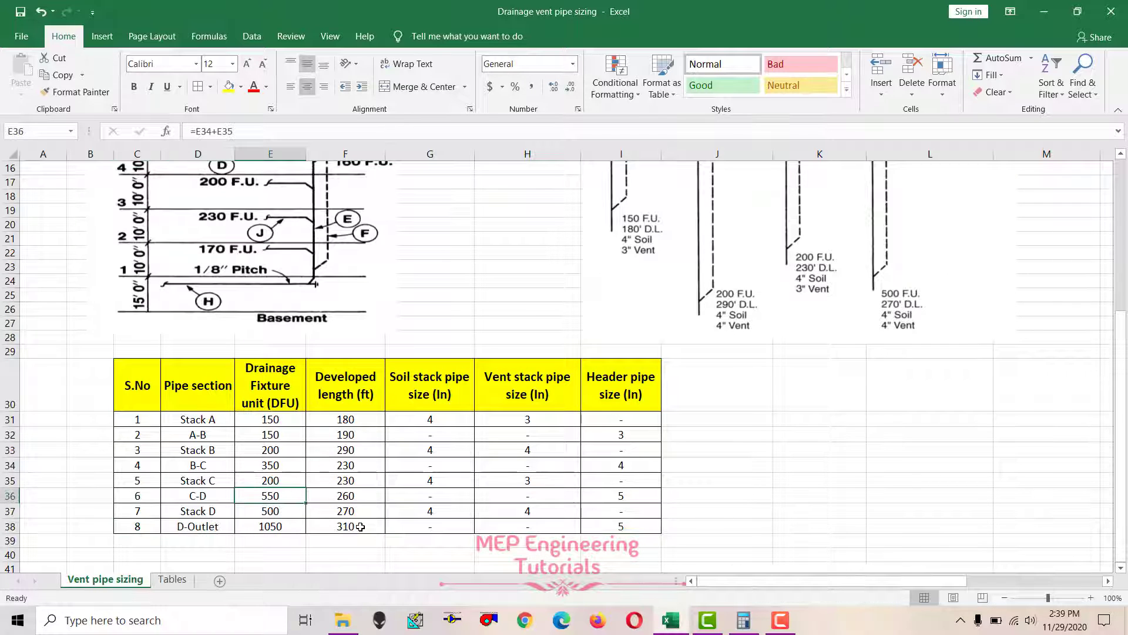
Step: Inspect the D-Outlet developed length formula and trace its terms to section C-D and the outlet run on the header diagram
double_click(357, 529)
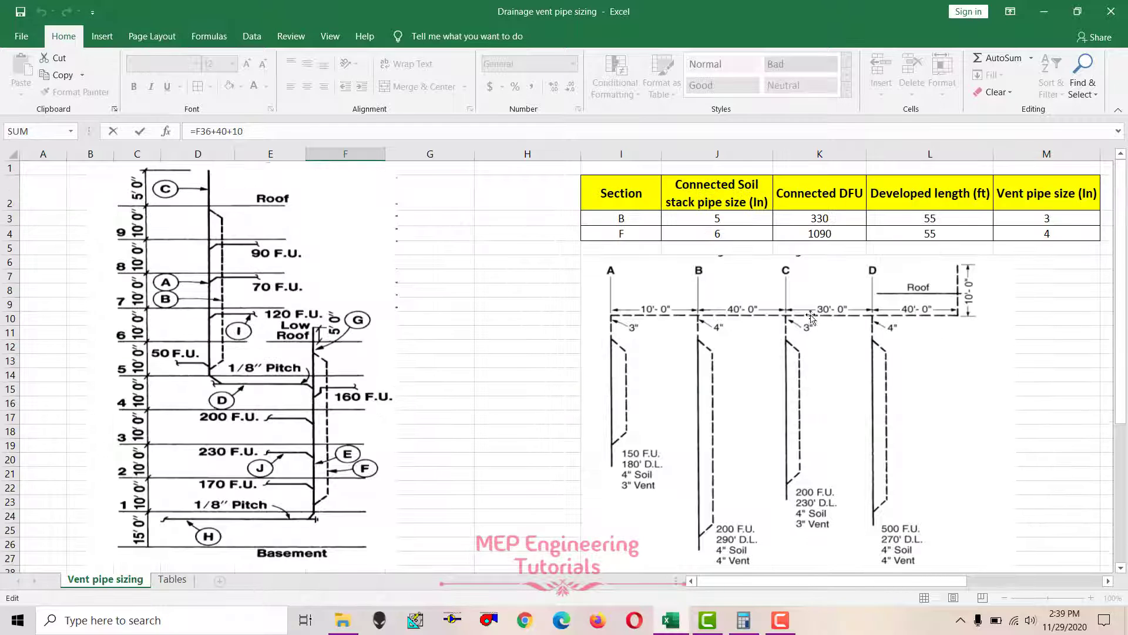
scroll(652, 438, down, 6)
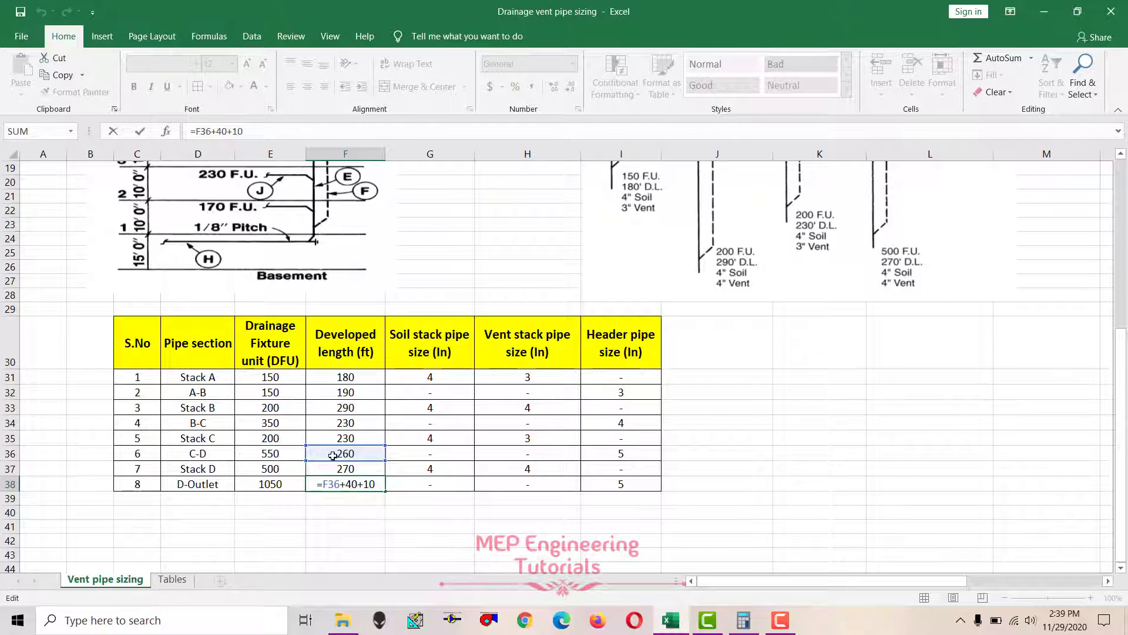
scroll(354, 452, up, 6)
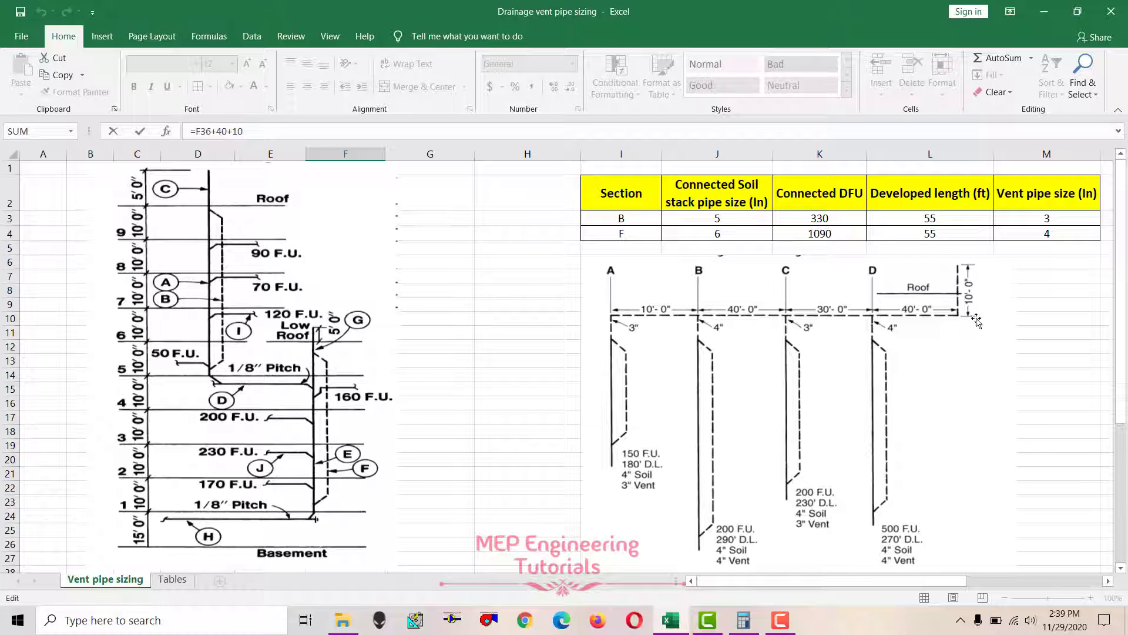
scroll(737, 421, down, 6)
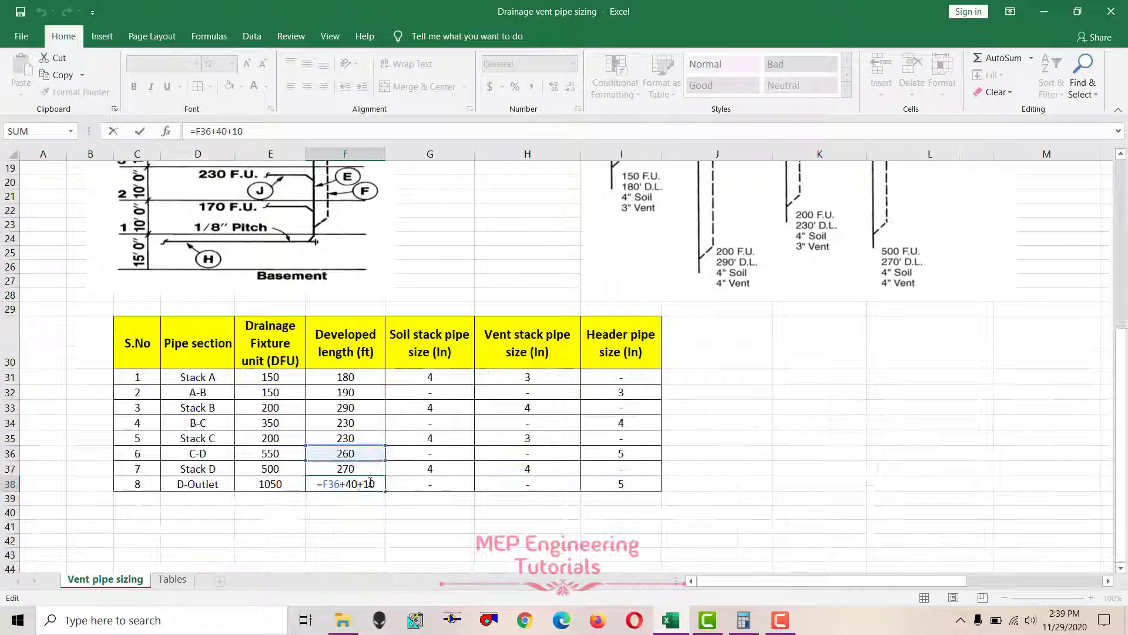
key(Return)
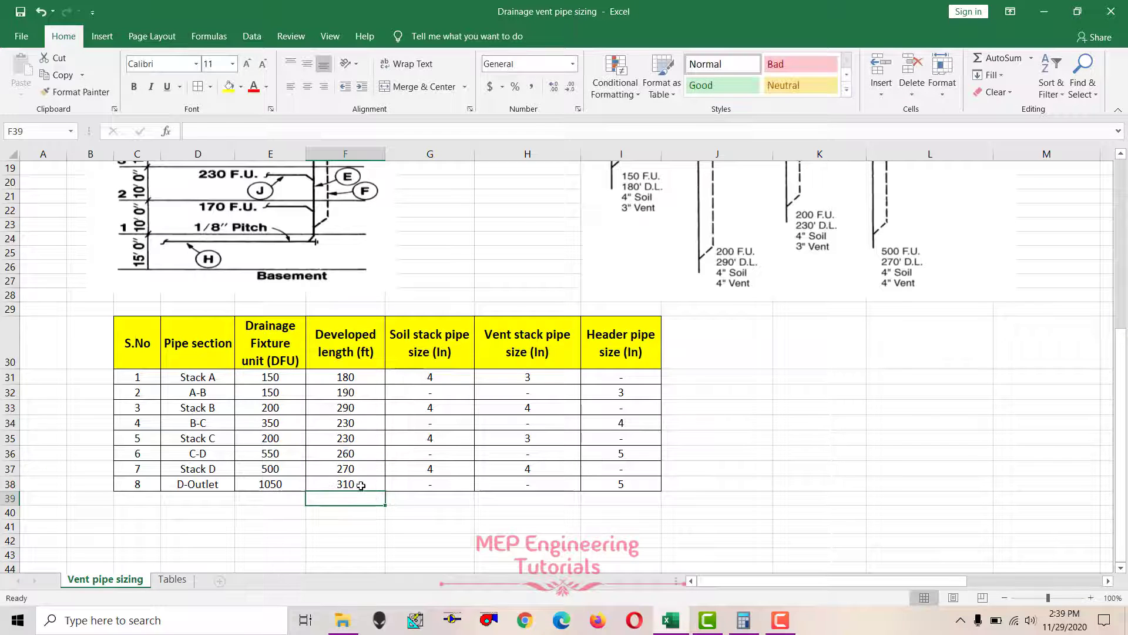
click(368, 487)
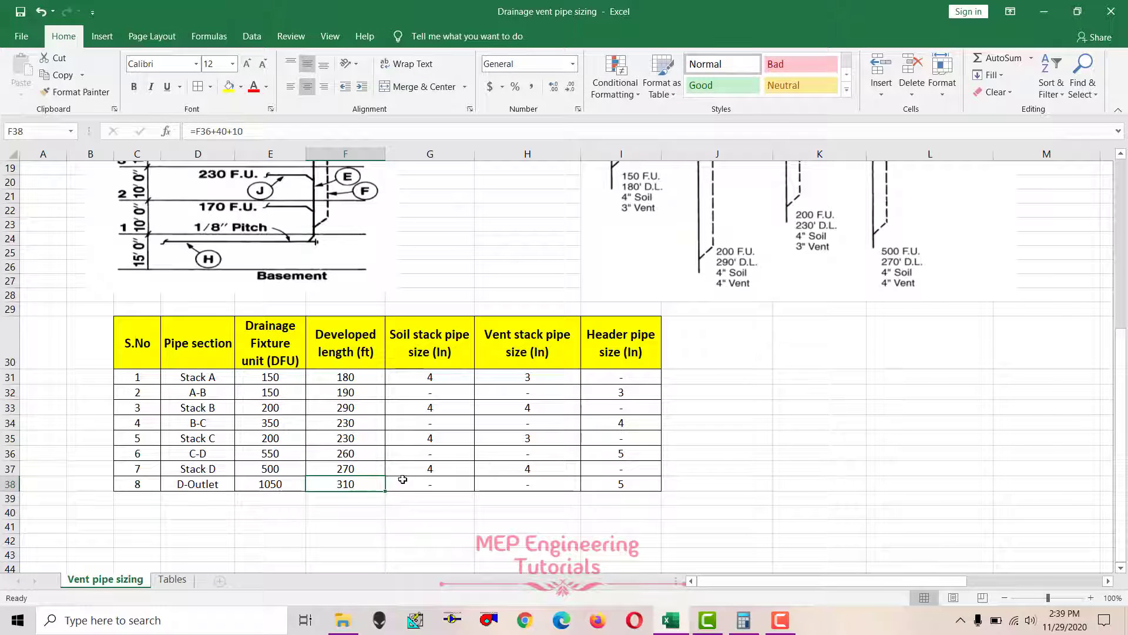
Step: Inspect the D-Outlet DFU formula and trace its terms to section C-D and Stack D in the table and diagram
click(285, 487)
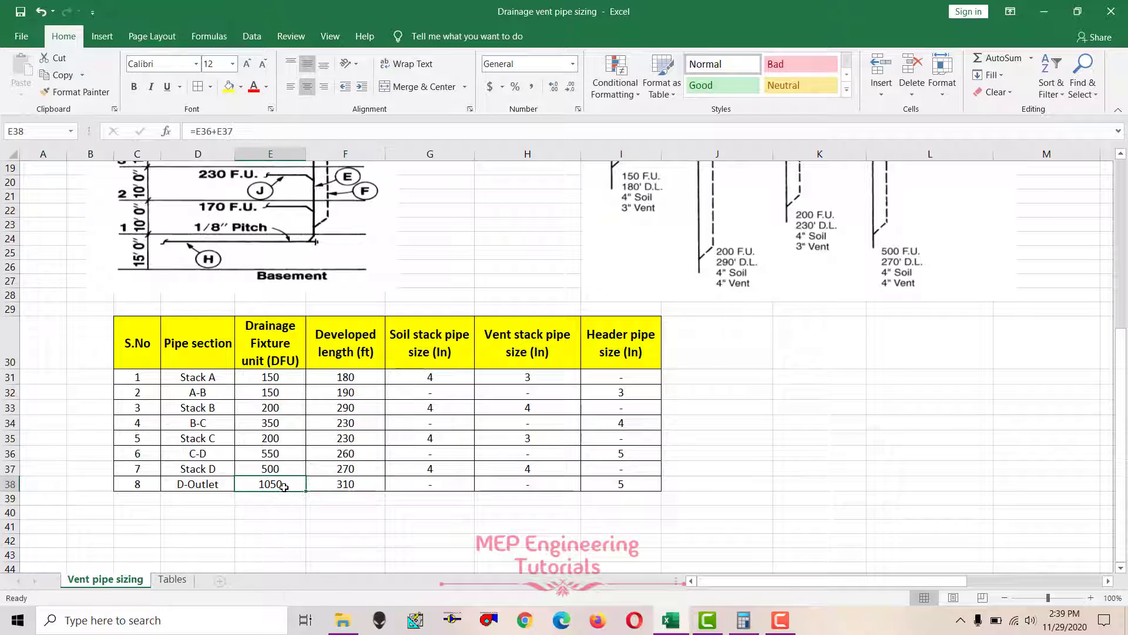
scroll(1027, 339, up, 3)
scroll(999, 347, up, 3)
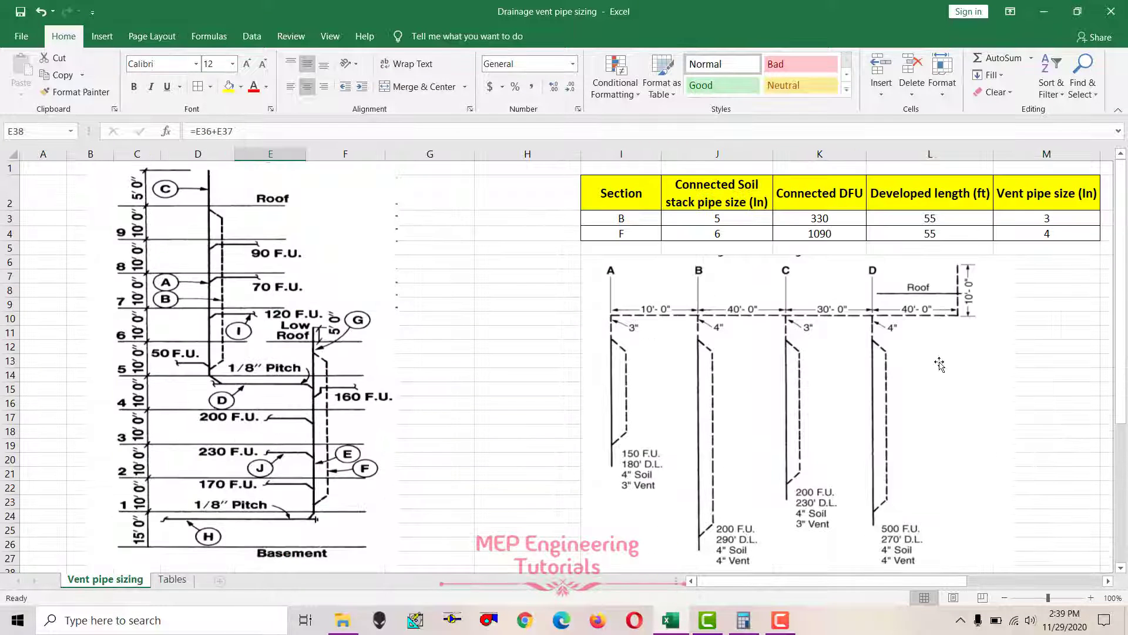
scroll(929, 405, down, 1)
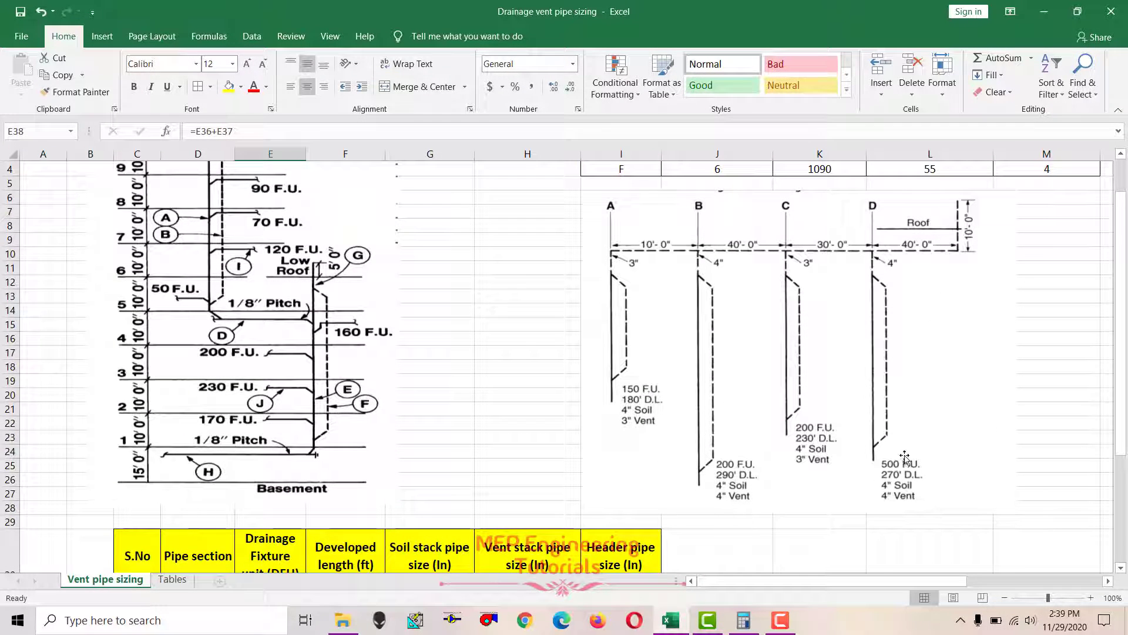
key(F2)
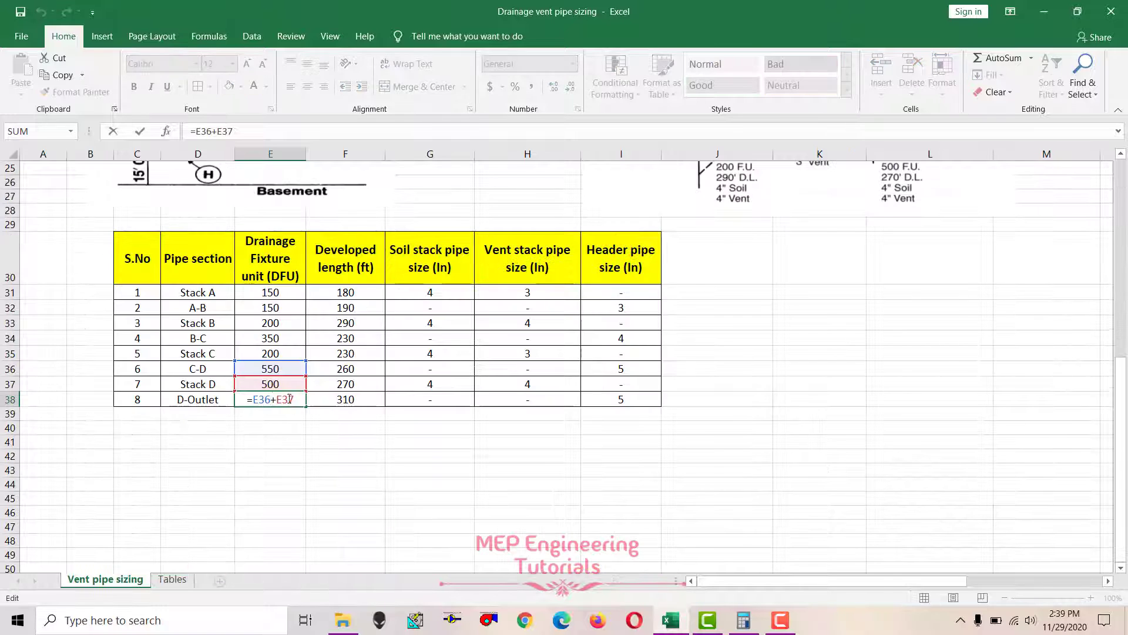
scroll(499, 434, up, 8)
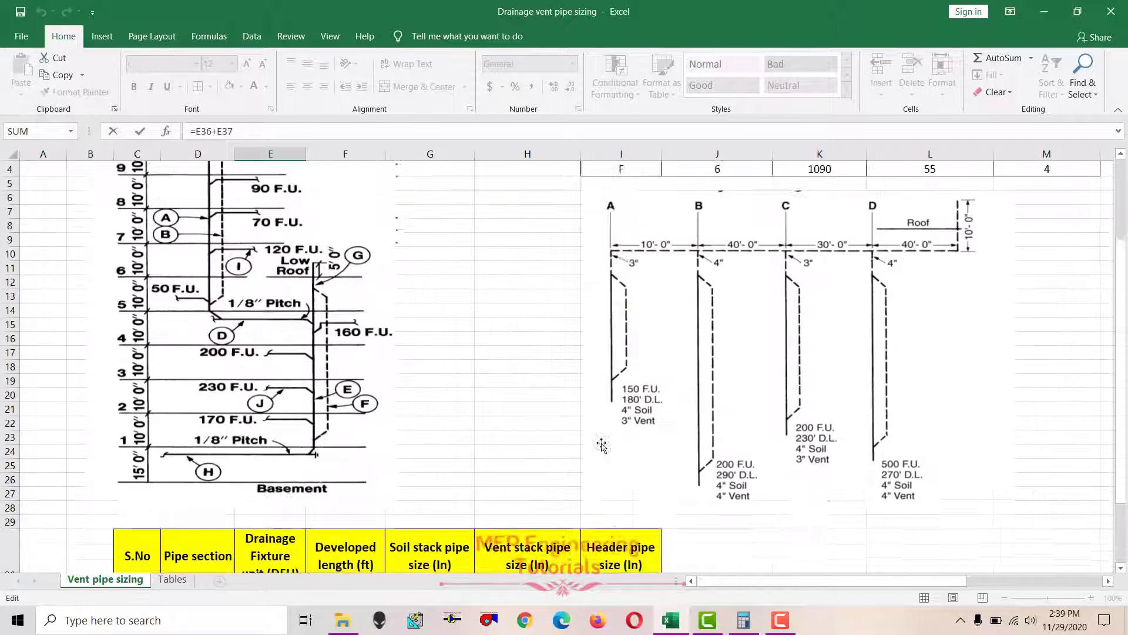
scroll(752, 461, down, 6)
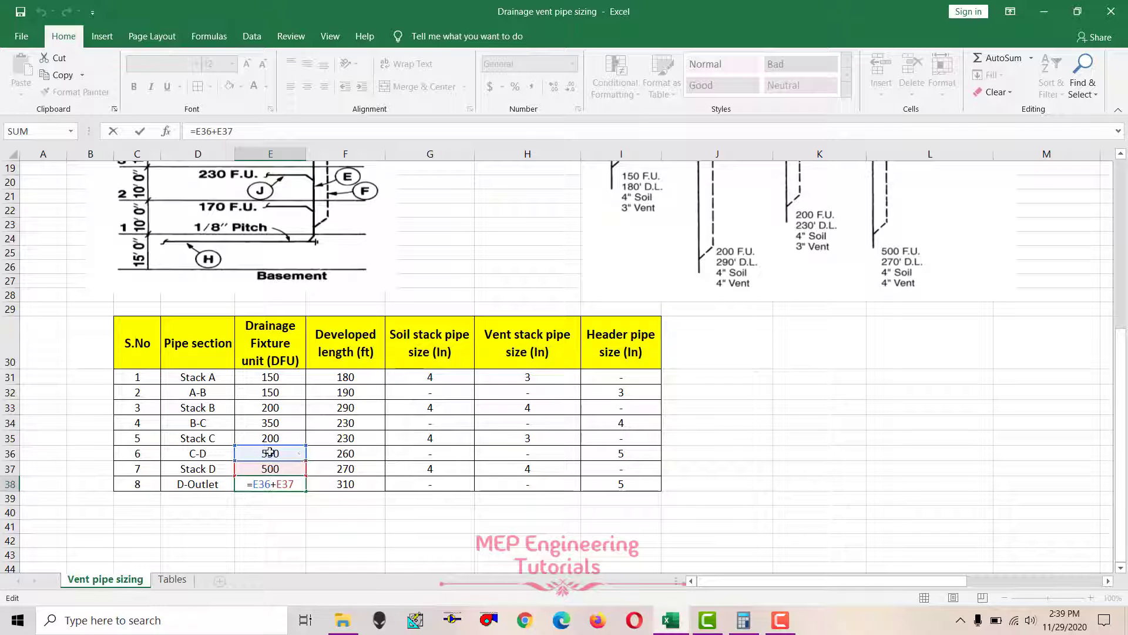
key(ctrl+Return)
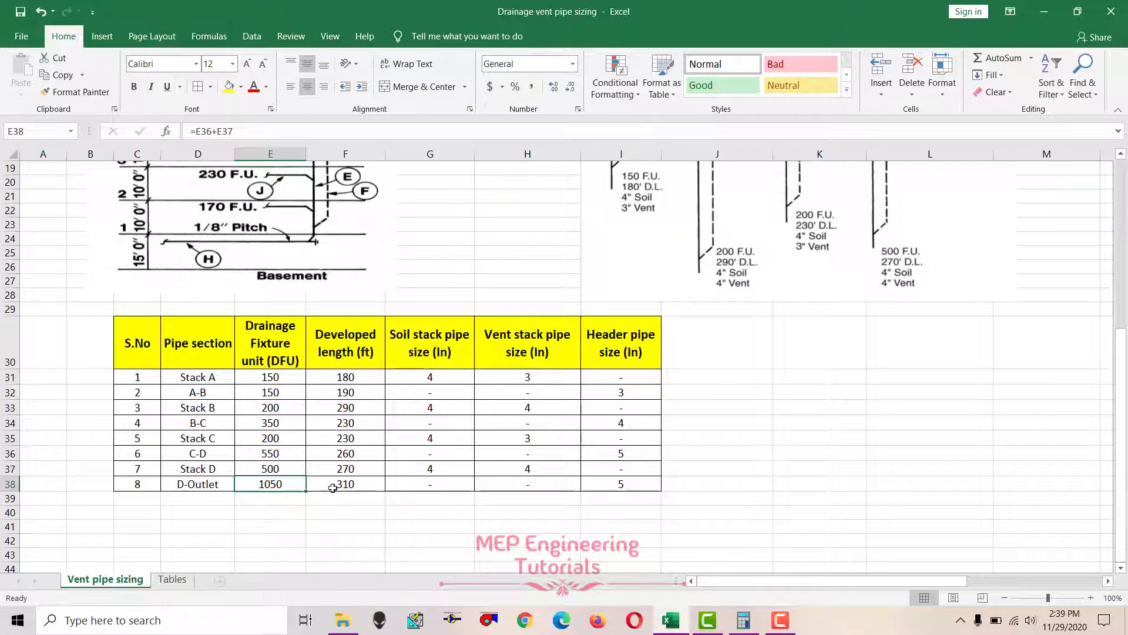
Step: Look up the stack diameter for the D-Outlet section in Table 6-3 from its DFU
drag(270, 482, 349, 484)
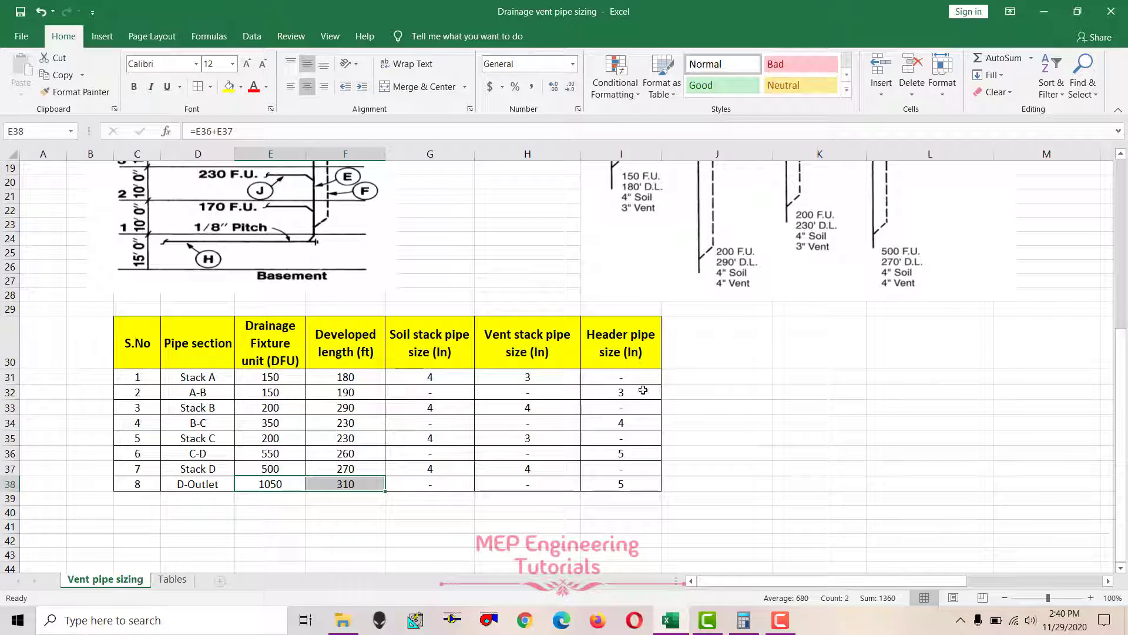
mouse_move(436, 497)
click(281, 484)
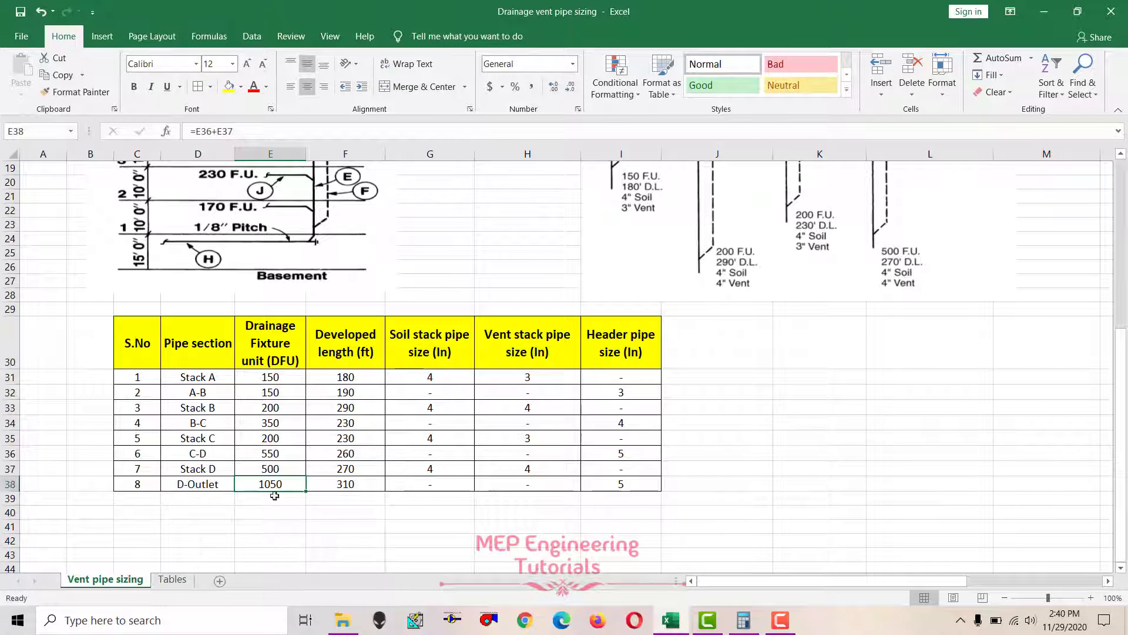
click(172, 579)
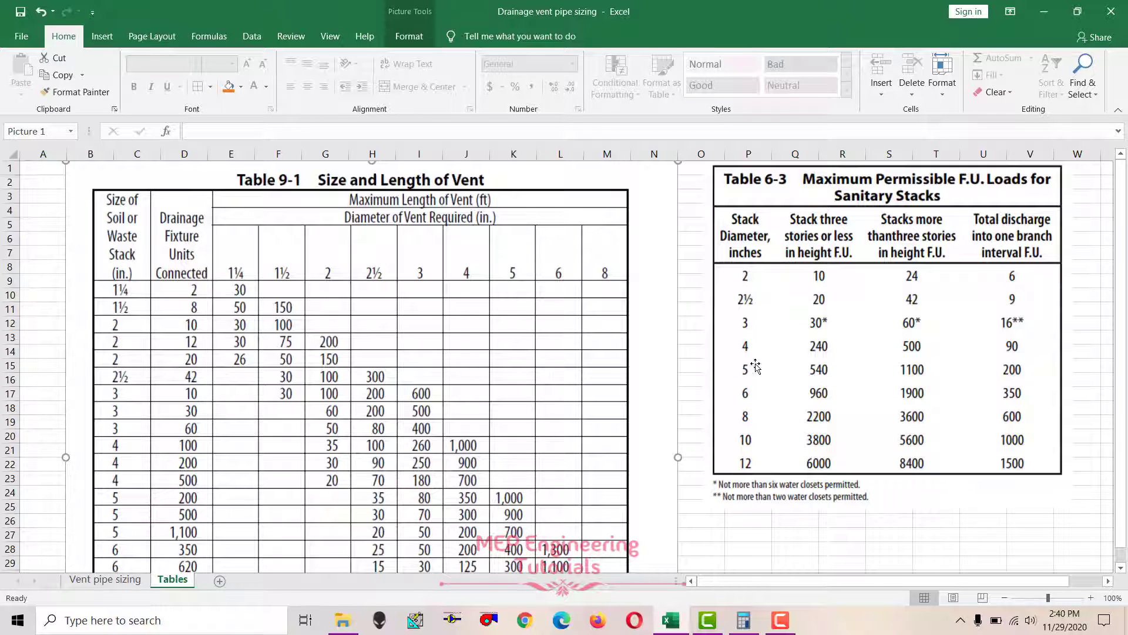
click(129, 582)
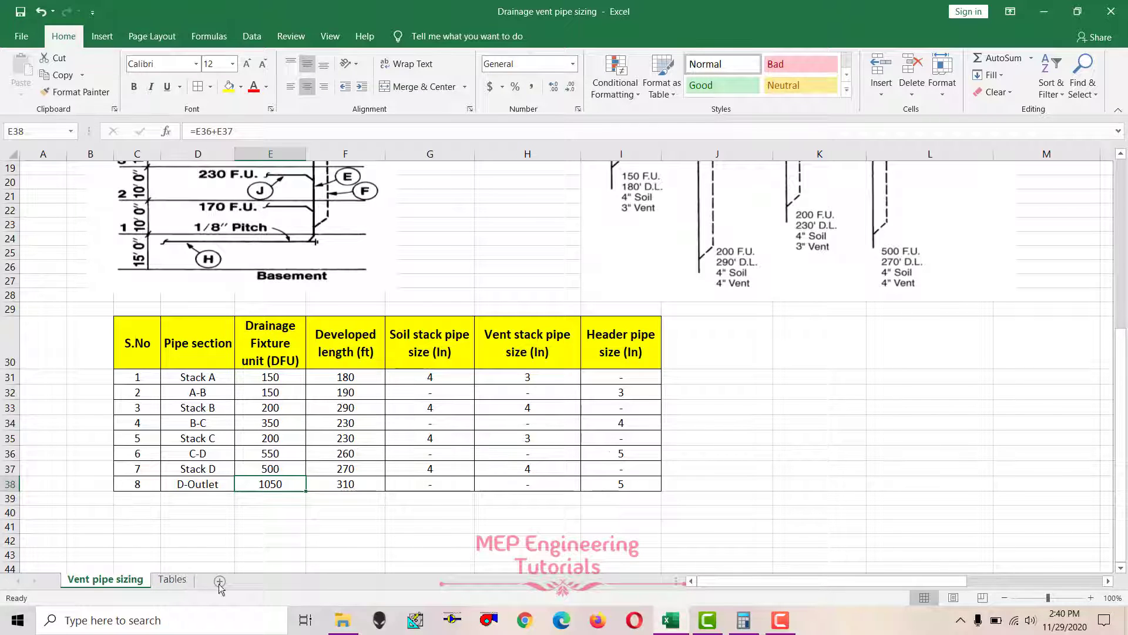
Step: Find the D-Outlet vent diameter in Table 9-1 from its stack size, DFU and developed length, and check its header pipe size
click(170, 582)
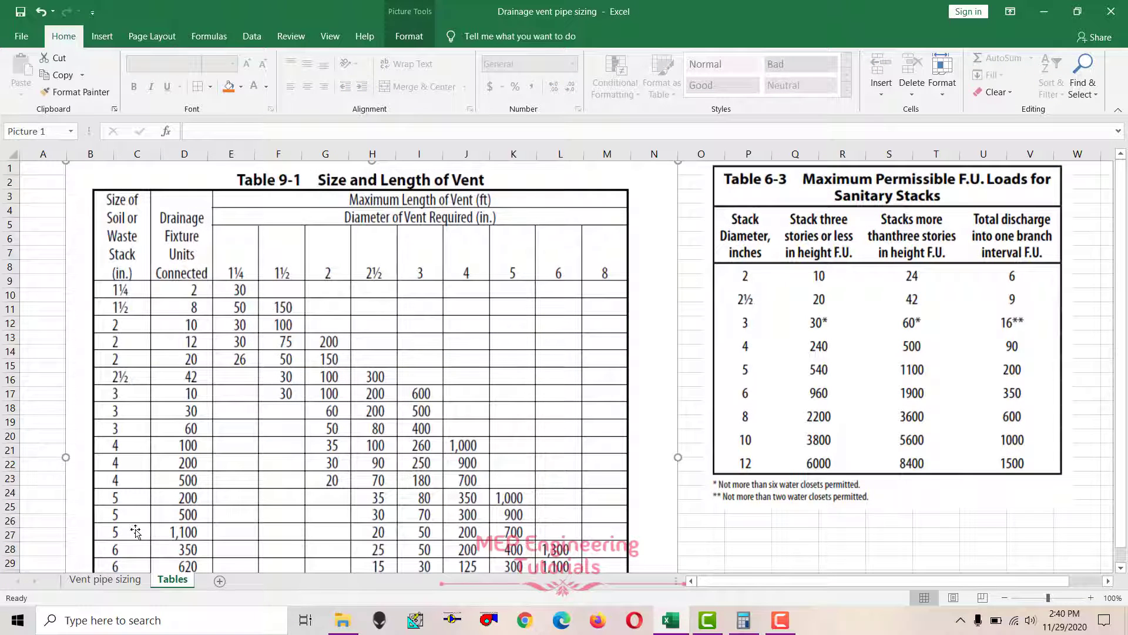
drag(182, 536, 183, 536)
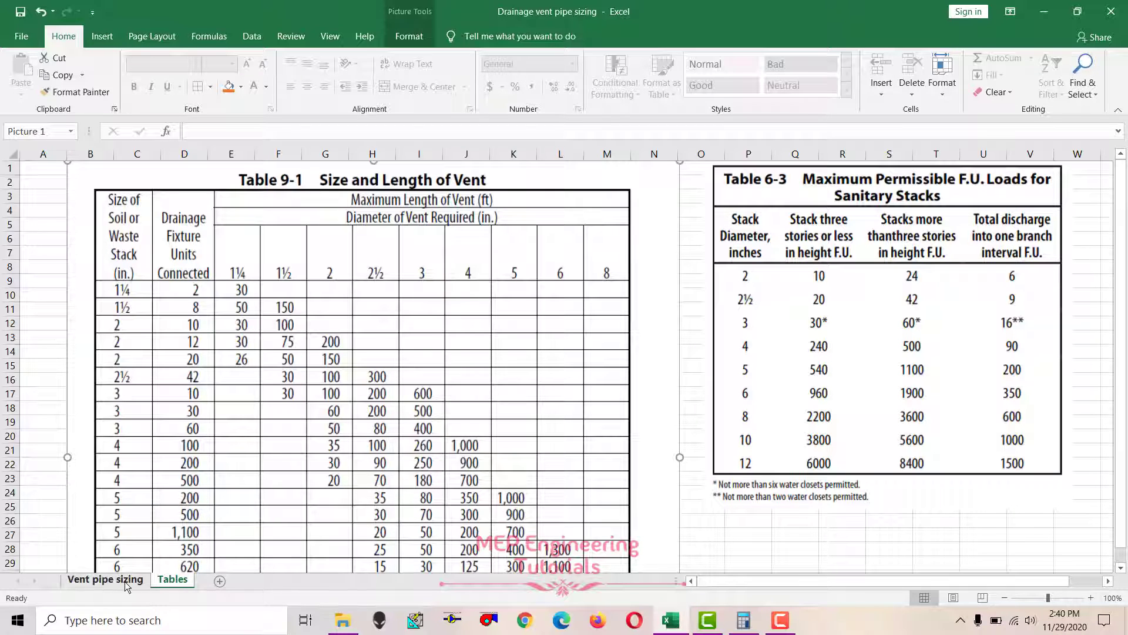
click(105, 579)
click(172, 579)
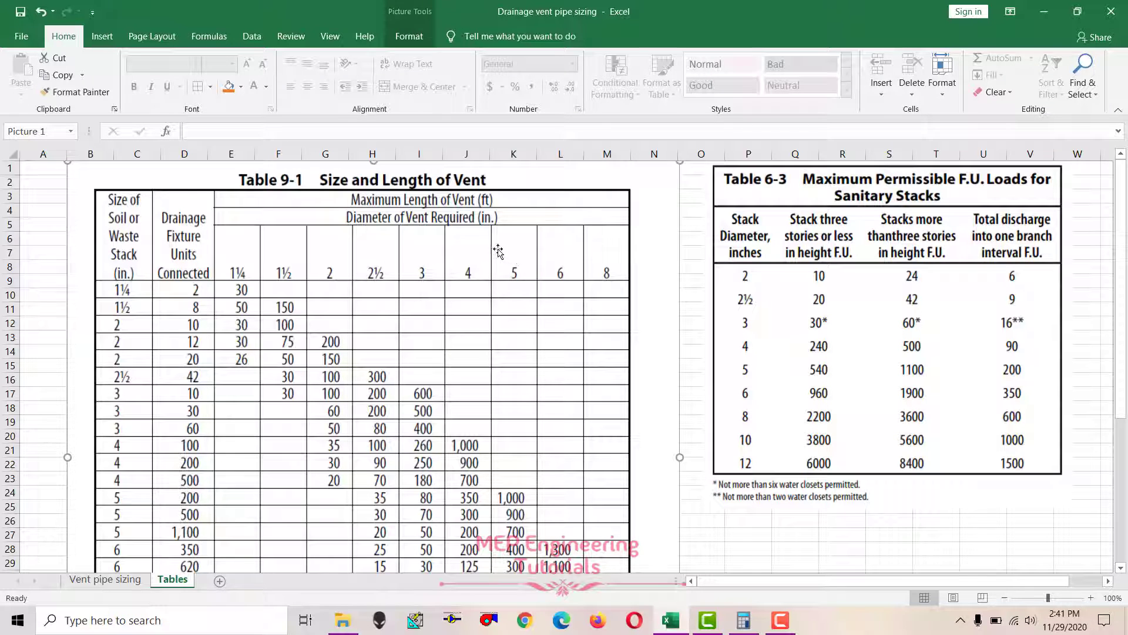
click(105, 579)
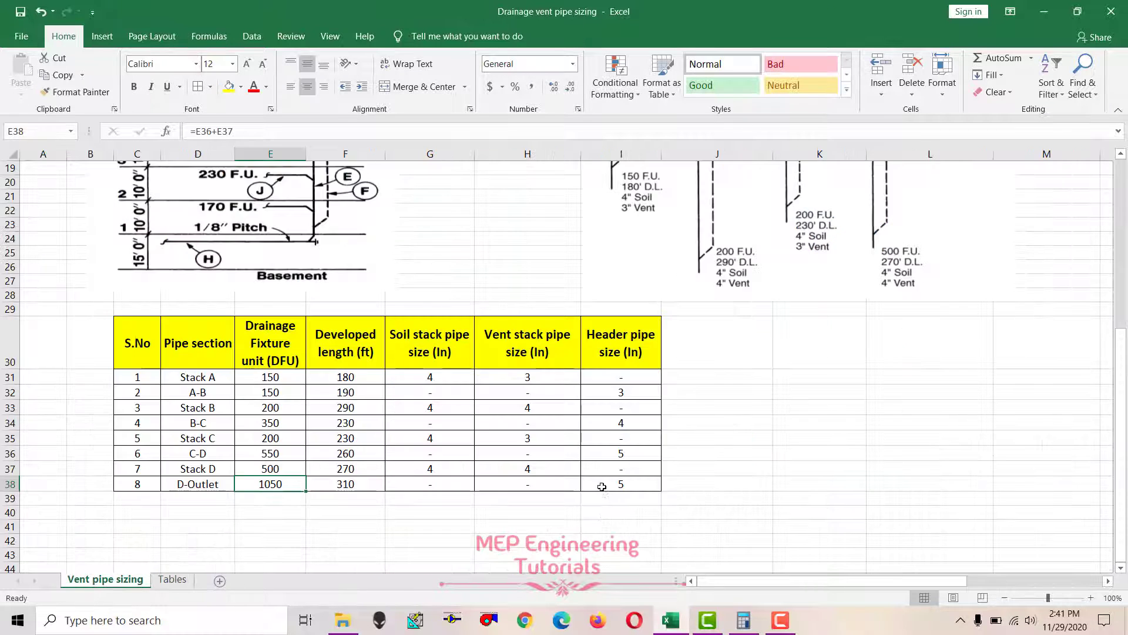
click(605, 485)
Step: Review the completed sizing table alongside the vent header diagram and the drainage riser diagram
click(509, 444)
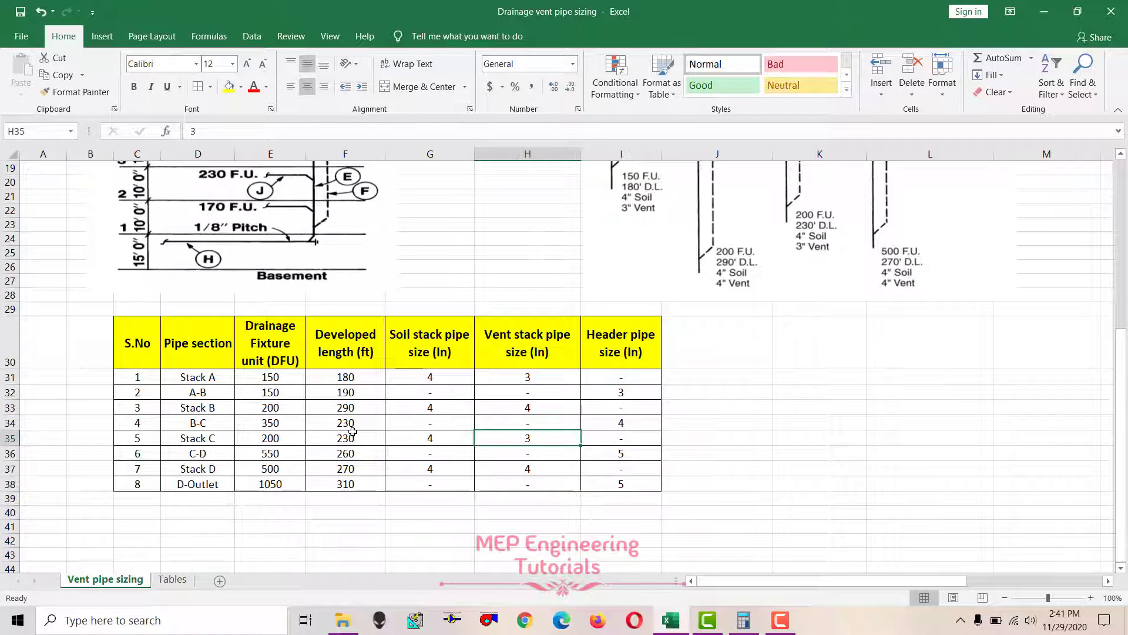
scroll(392, 457, up, 6)
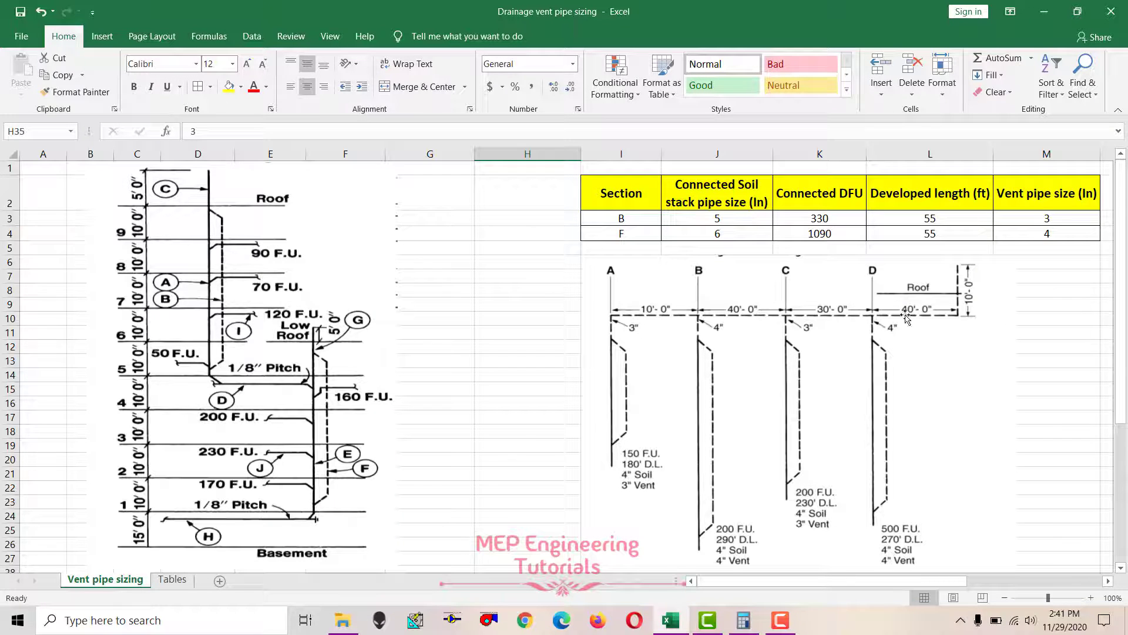
click(489, 378)
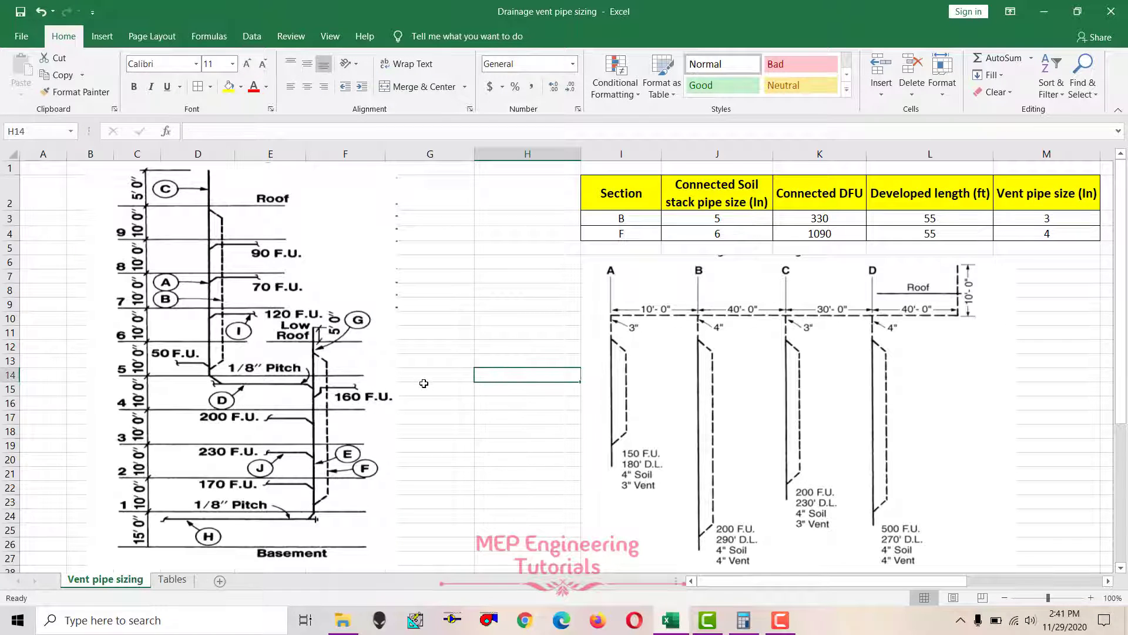
scroll(423, 383, down, 3)
scroll(423, 384, up, 3)
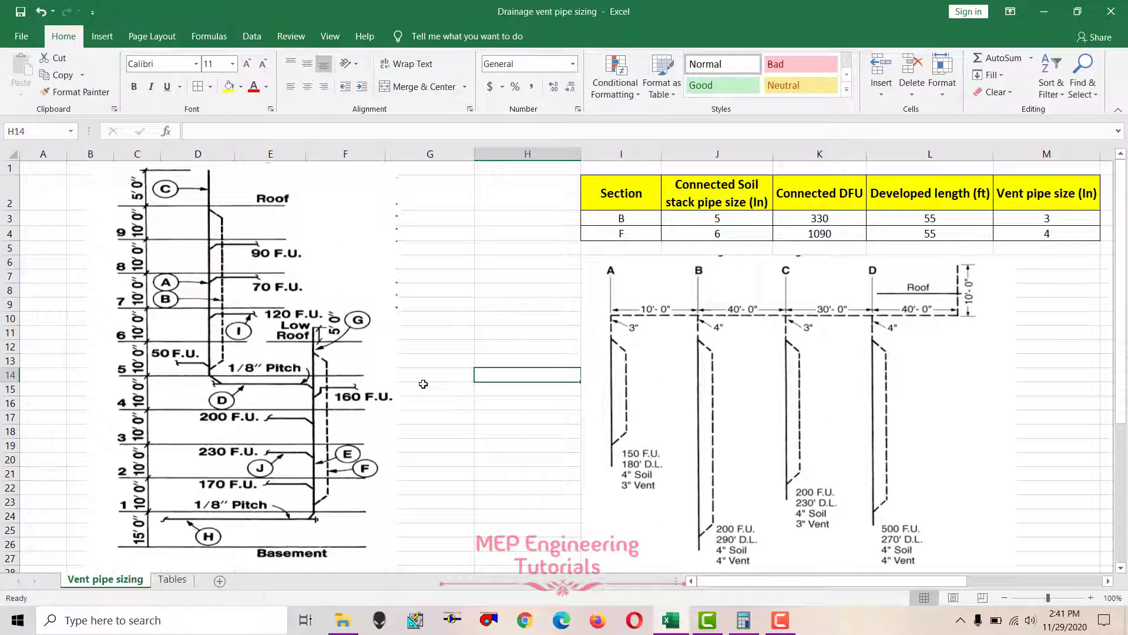